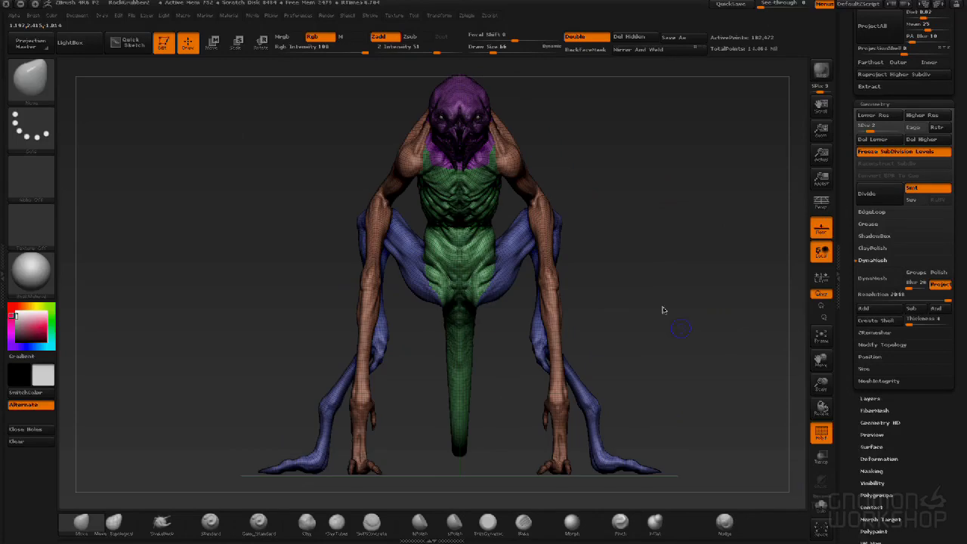
Separate the creature's two hands and wrists from the arms as their own polygroup.
ctrl+shift+drag(344, 163, 302, 227)
mouse_move(269, 268)
ctrl+shift+mouse_down()
mouse_move(235, 375)
mouse_move(242, 362)
ctrl+shift+mouse_up()
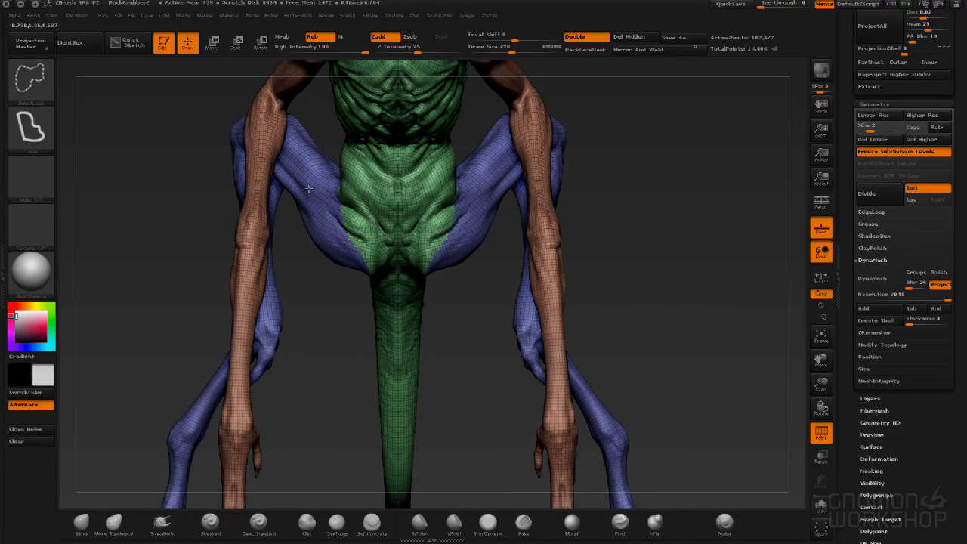
ctrl+shift+click(303, 192)
mouse_move(335, 346)
alt+mouse_down()
mouse_move(444, 446)
mouse_move(544, 360)
mouse_move(581, 348)
mouse_move(458, 348)
mouse_move(488, 322)
mouse_move(555, 324)
mouse_move(512, 434)
mouse_move(620, 304)
mouse_move(557, 328)
alt+mouse_up()
key(shift)
key(shift+f)
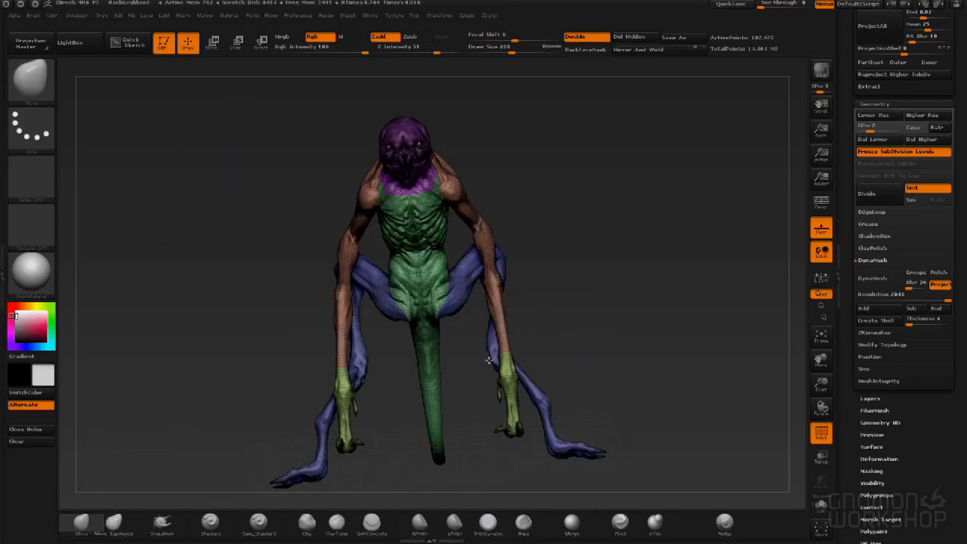
Isolate the purple head and neck polygroup, hiding the rest of the body.
drag(564, 311, 484, 462)
ctrl+shift+click(426, 218)
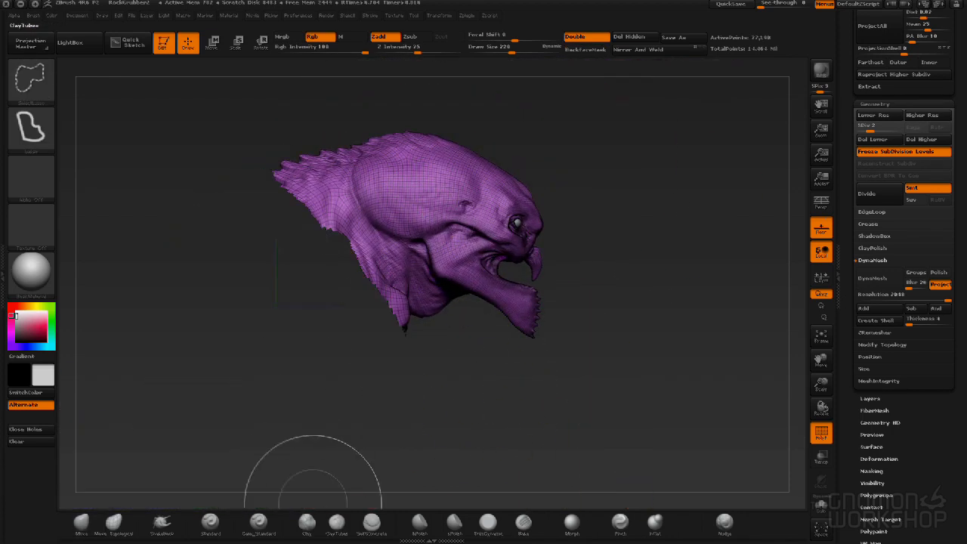
mouse_move(570, 422)
mouse_down()
mouse_move(468, 420)
mouse_move(549, 423)
mouse_move(571, 409)
mouse_move(527, 416)
mouse_move(495, 348)
mouse_move(553, 283)
mouse_move(600, 343)
mouse_move(529, 411)
mouse_move(512, 299)
mouse_up()
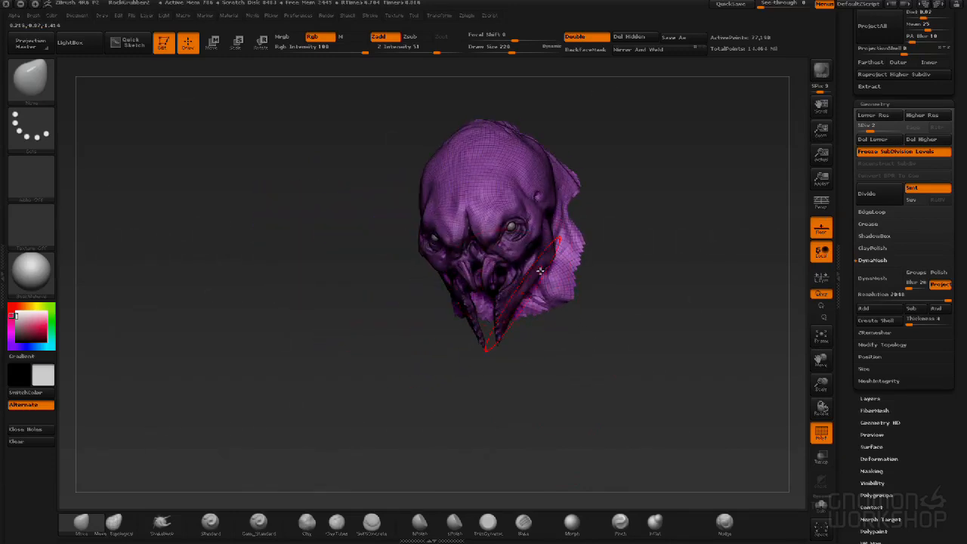
mouse_move(466, 432)
mouse_down()
mouse_move(588, 404)
mouse_move(507, 393)
mouse_move(594, 400)
mouse_move(626, 356)
mouse_move(695, 354)
mouse_move(669, 355)
mouse_up()
key(f)
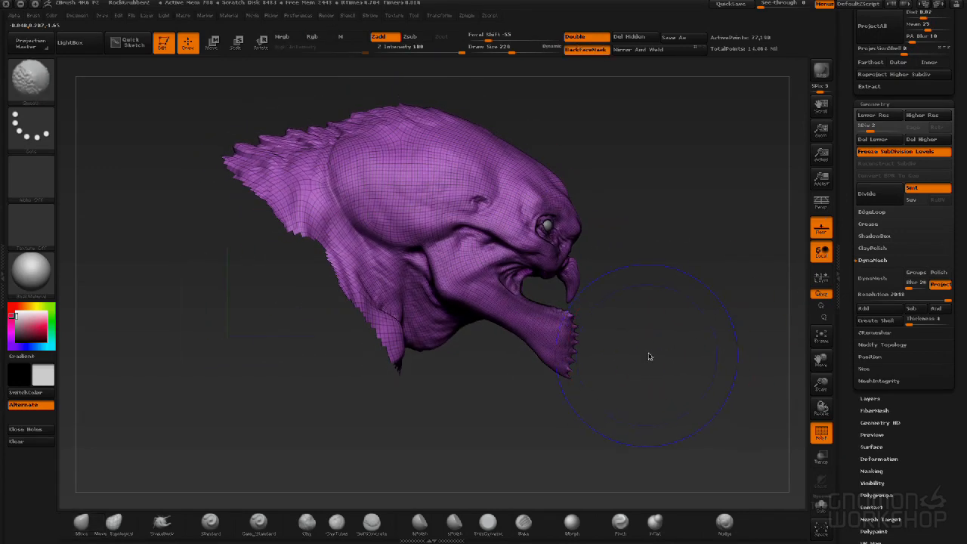
Turn off the polyframe display on the isolated head and activate the Move brush.
key(shift+f)
key(b)
key(m)
key(v)
drag(702, 319, 668, 317)
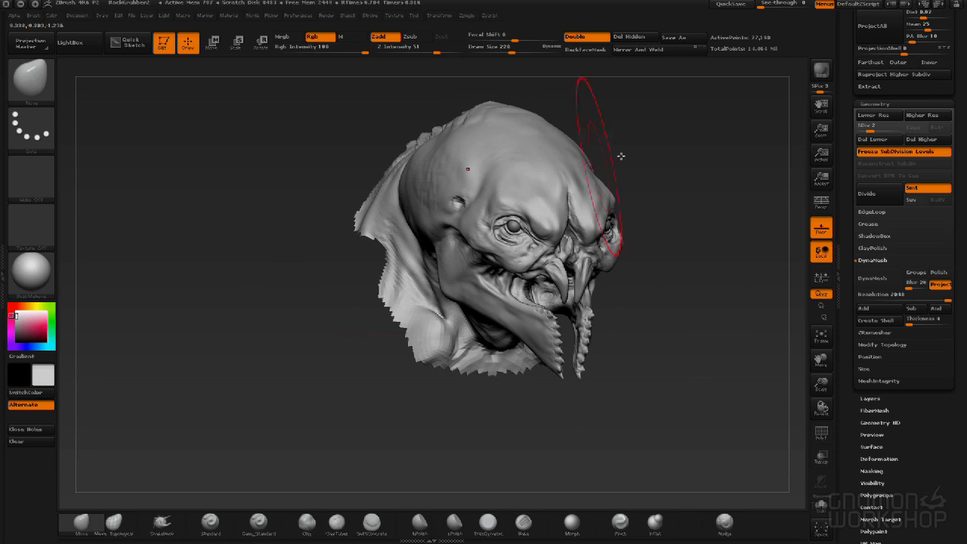
Raise the head to subdivision level 4.
mouse_move(704, 234)
mouse_down()
mouse_move(728, 209)
mouse_move(684, 194)
mouse_up()
mouse_move(701, 244)
mouse_down()
mouse_move(633, 248)
mouse_move(695, 224)
mouse_up()
key(ctrl+d)
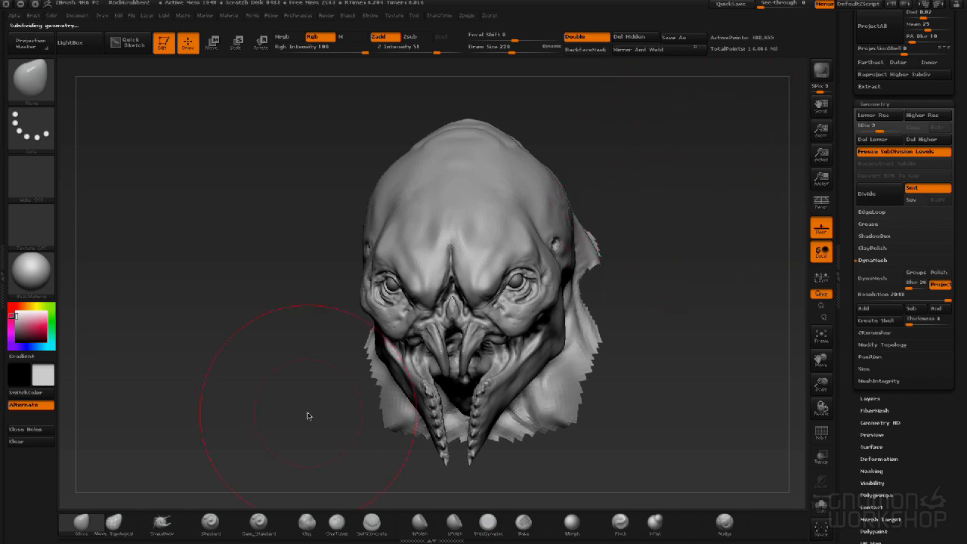
mouse_move(675, 187)
mouse_down()
mouse_move(684, 189)
mouse_move(619, 282)
mouse_up()
key(ctrl+d)
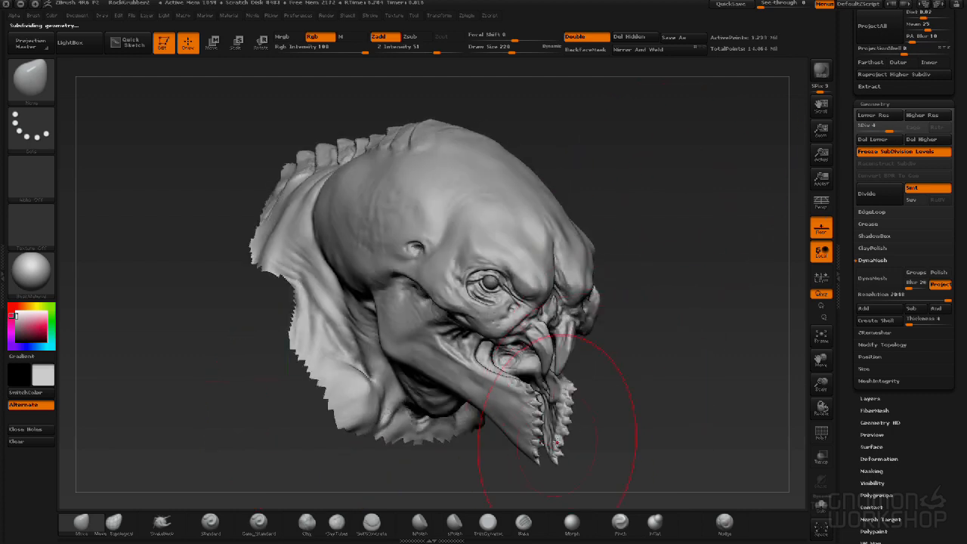
Use the Dam_Standard brush at a small draw size to carve fine creases around the nose and under the eye.
mouse_move(700, 225)
mouse_down()
mouse_move(633, 229)
mouse_move(716, 228)
mouse_move(682, 235)
mouse_move(651, 213)
mouse_move(657, 235)
mouse_move(547, 229)
mouse_move(597, 226)
mouse_up()
alt+drag(654, 219, 660, 281)
alt+drag(264, 292, 181, 242)
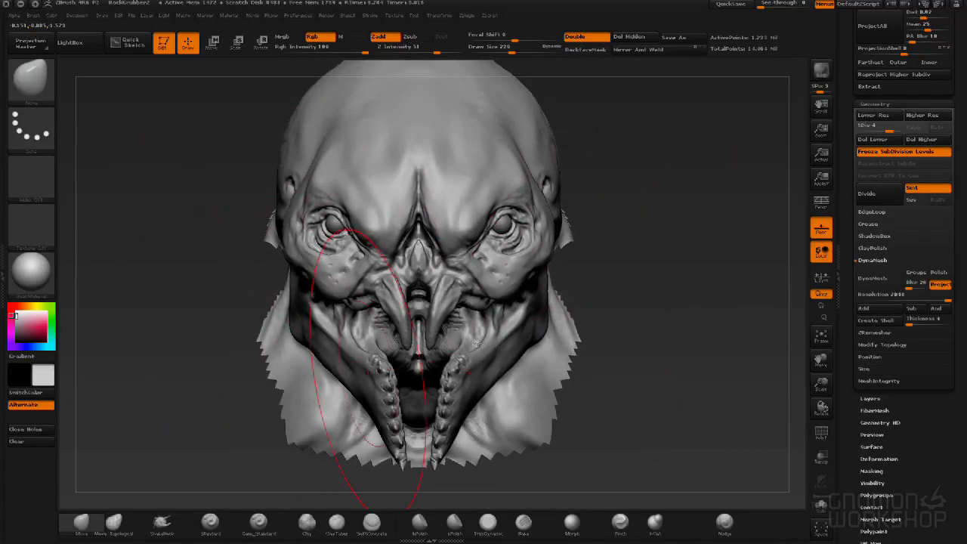
click(258, 523)
drag(196, 395, 355, 393)
key(s)
click(530, 243)
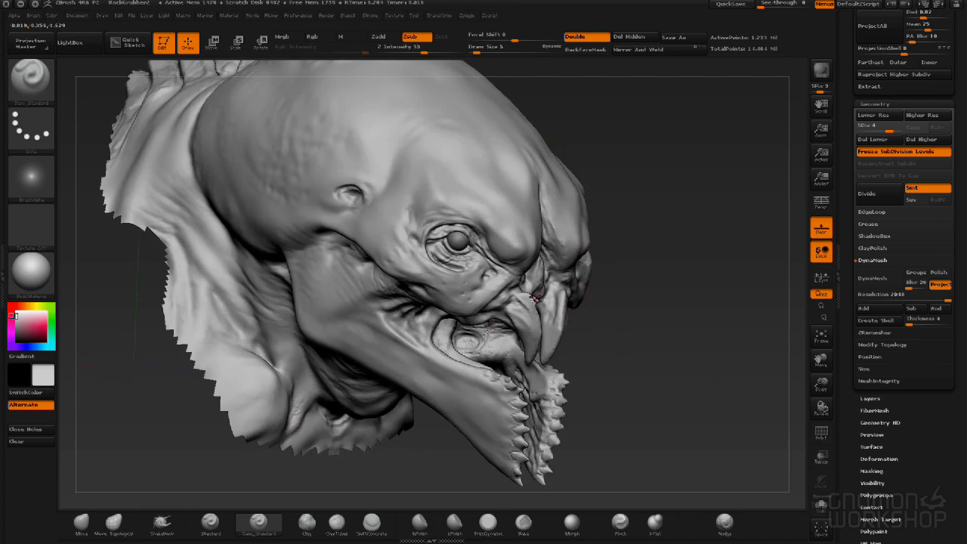
alt+drag(660, 286, 684, 344)
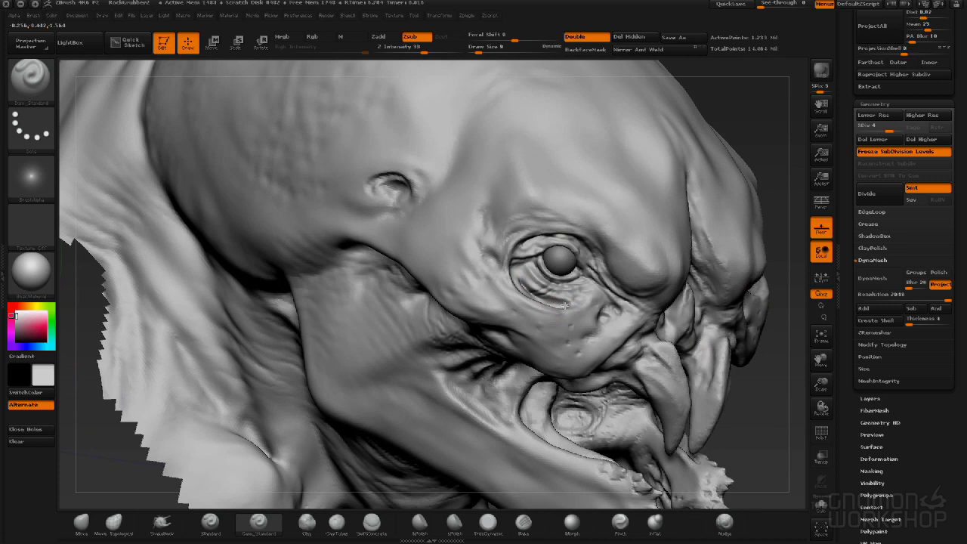
Activate the Standard brush and return the head to subdivision level 4.
key(b)
key(c)
key(b)
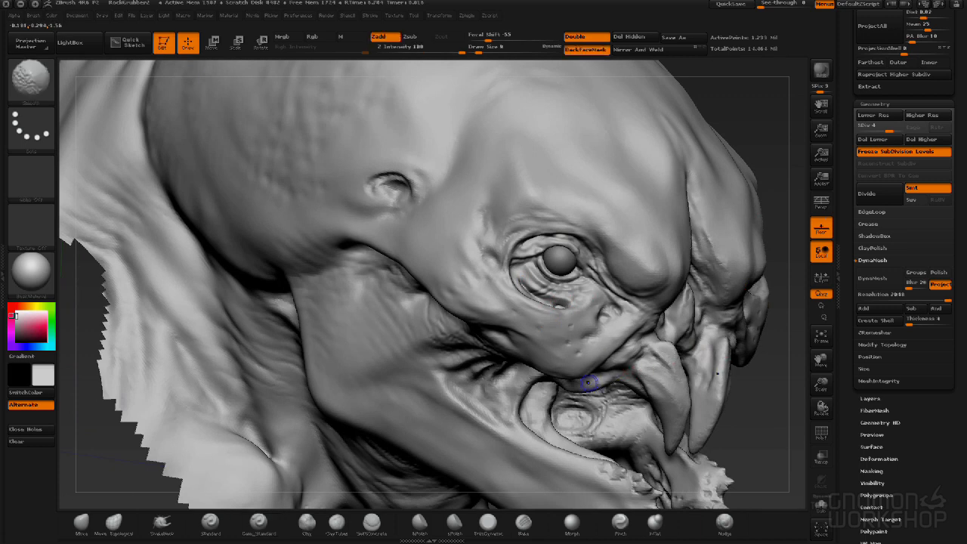
click(210, 521)
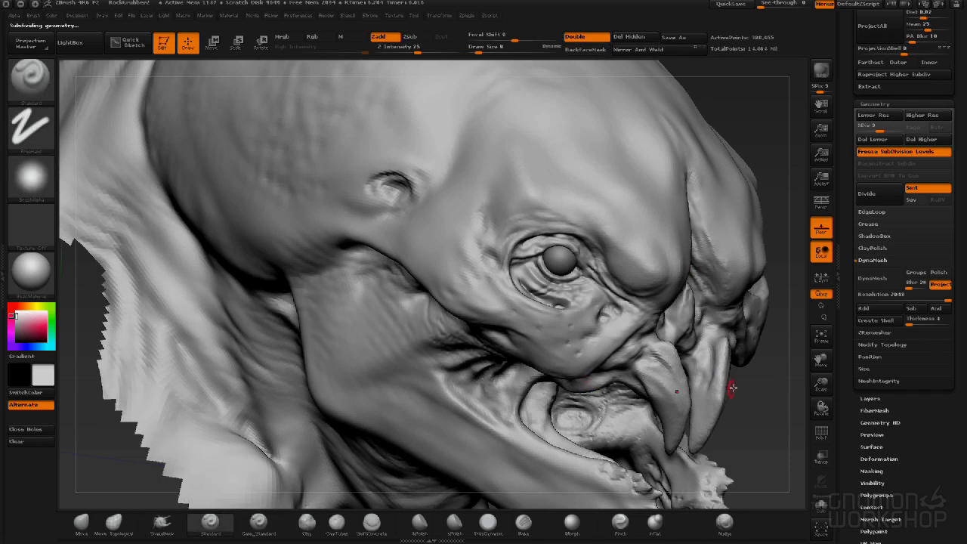
key(d)
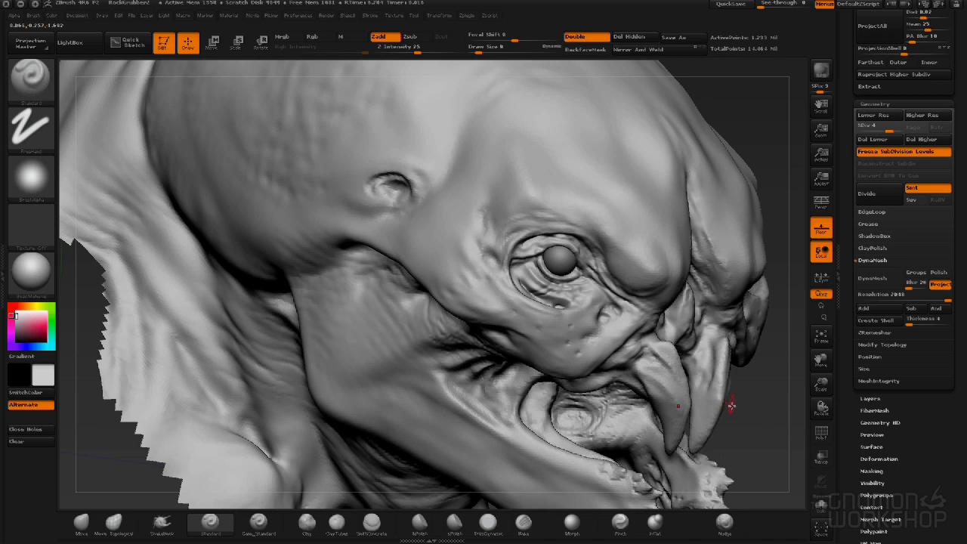
Sculpt and smooth the skin folds where the cheek meets the base of the upper fang with the Standard brush.
mouse_move(766, 401)
mouse_down()
mouse_move(697, 371)
mouse_move(658, 394)
mouse_move(680, 391)
mouse_move(497, 313)
mouse_up()
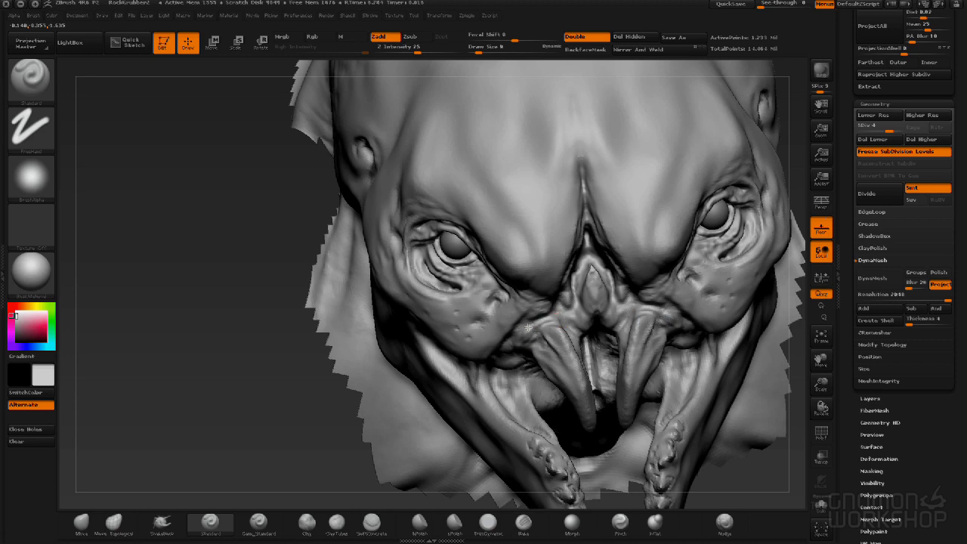
mouse_move(272, 395)
mouse_down()
mouse_move(713, 362)
mouse_move(511, 356)
mouse_up()
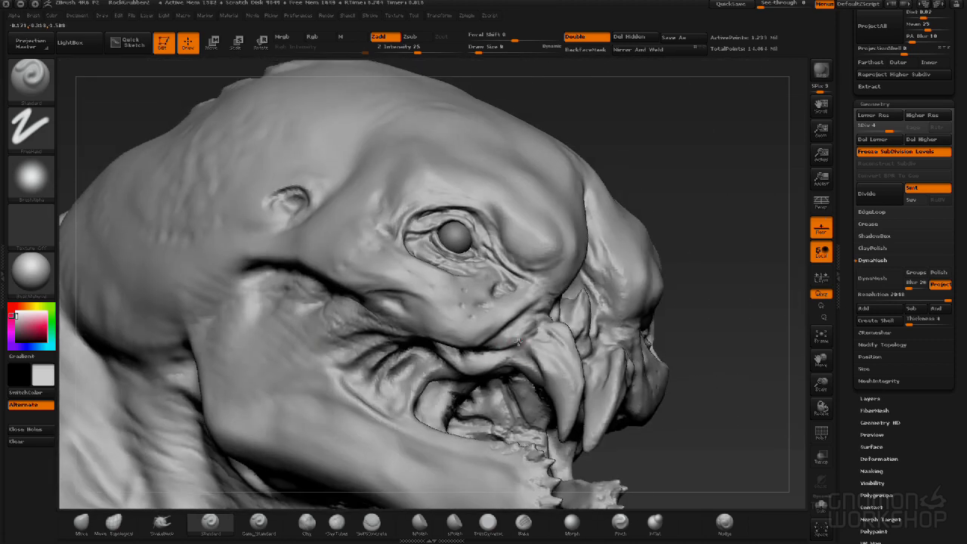
drag(713, 348, 607, 322)
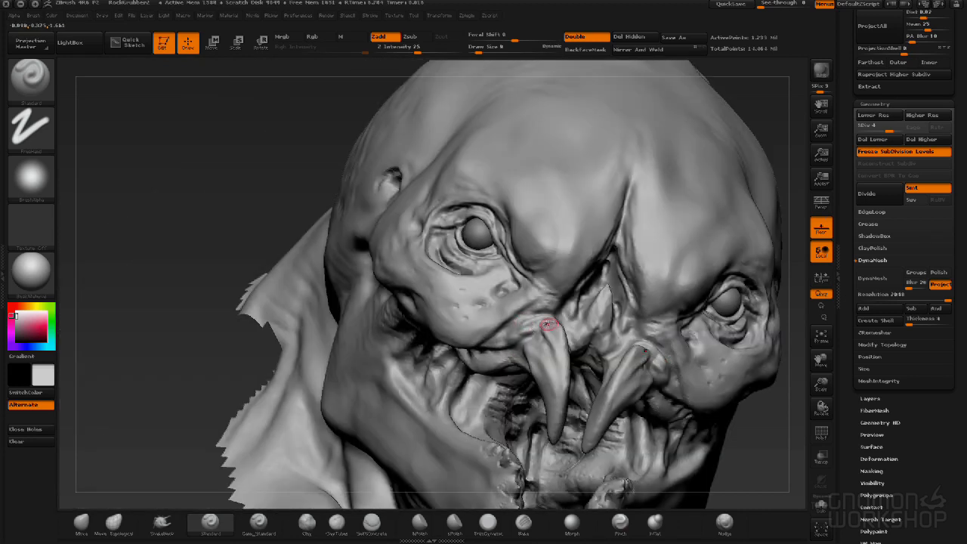
shift+drag(531, 337, 524, 320)
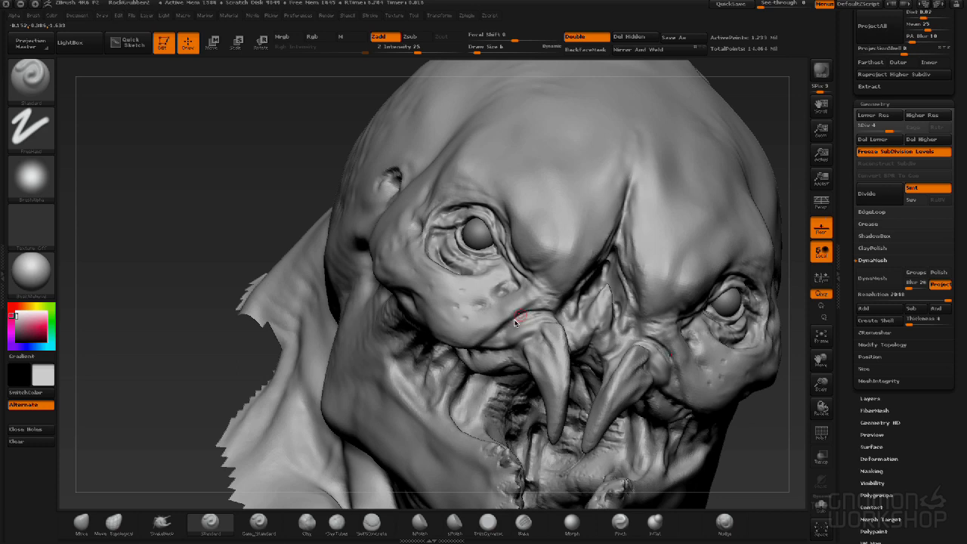
Refine the upper lip fold above the mouth corner and smooth it with a draw size of about 10.
drag(181, 238, 162, 245)
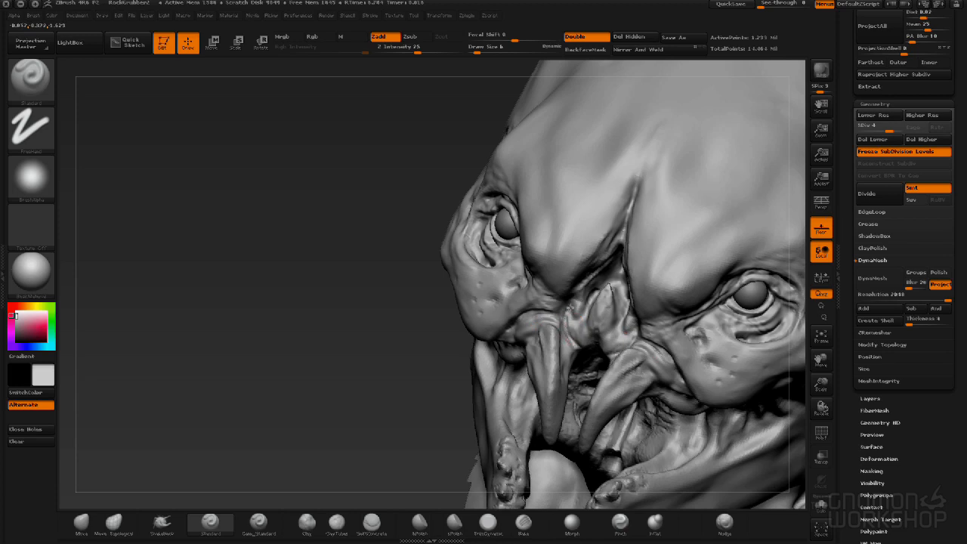
drag(336, 401, 483, 318)
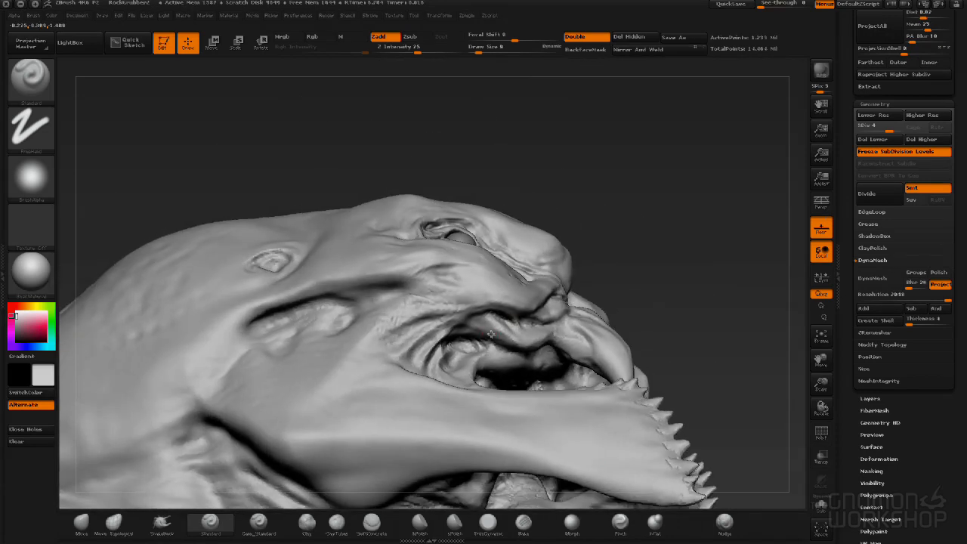
mouse_move(514, 335)
shift+mouse_down()
mouse_move(531, 362)
mouse_move(494, 323)
shift+mouse_up()
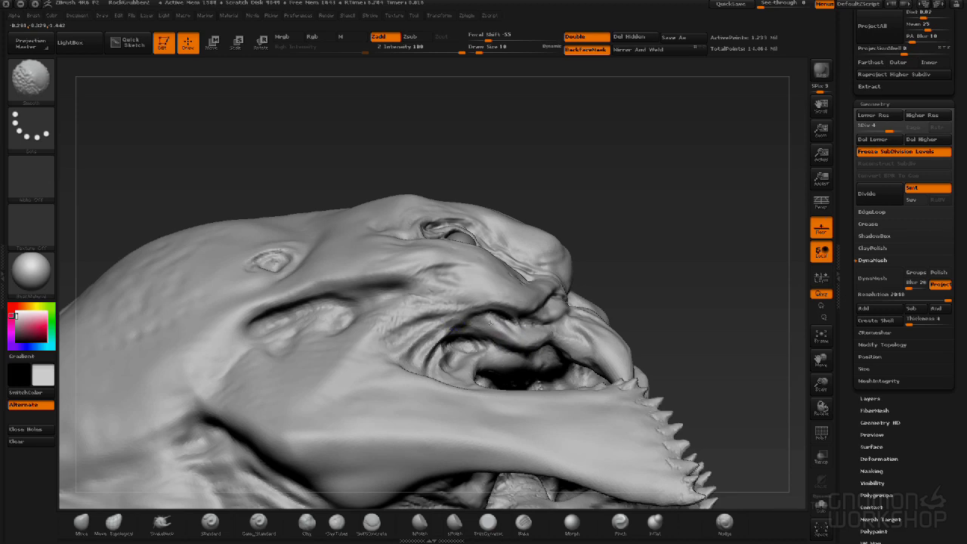
drag(697, 272, 644, 280)
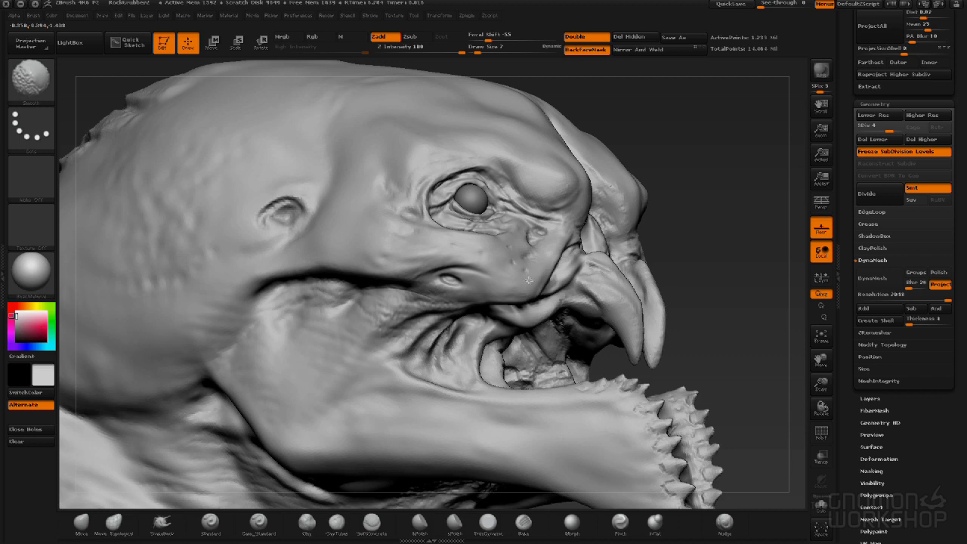
Detail the wrinkles around the eye with the Standard brush at a small draw size and smooth them.
drag(720, 233, 544, 234)
drag(143, 236, 227, 233)
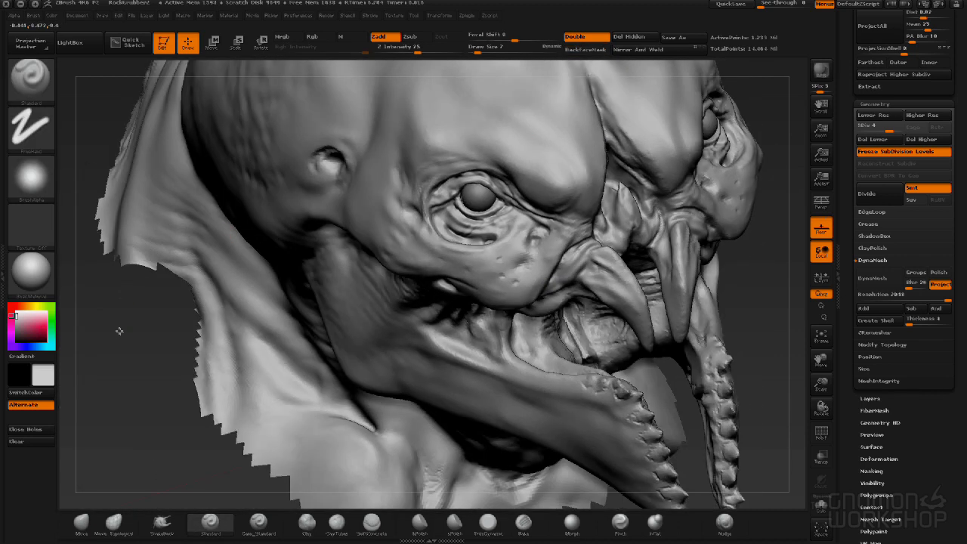
drag(117, 332, 345, 223)
drag(448, 215, 488, 224)
drag(766, 277, 710, 211)
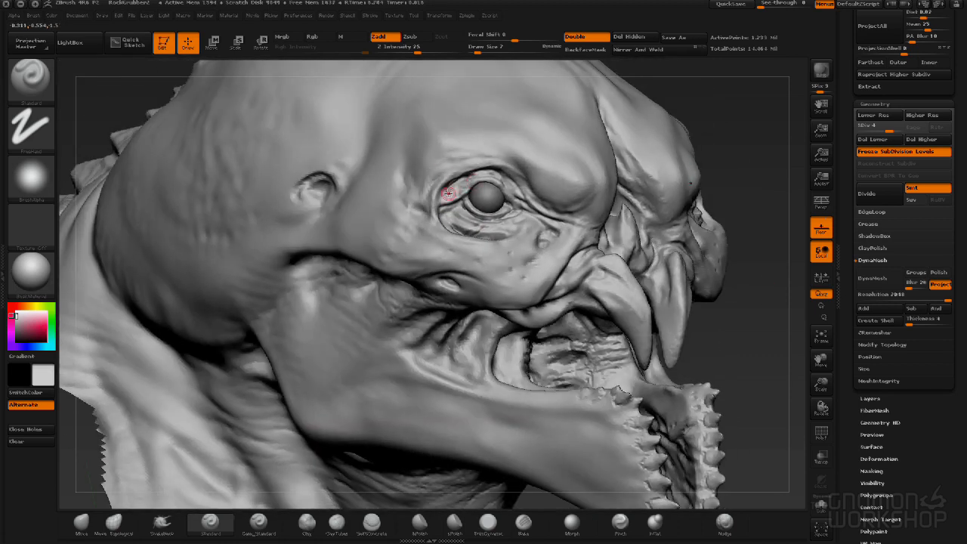
key(shift)
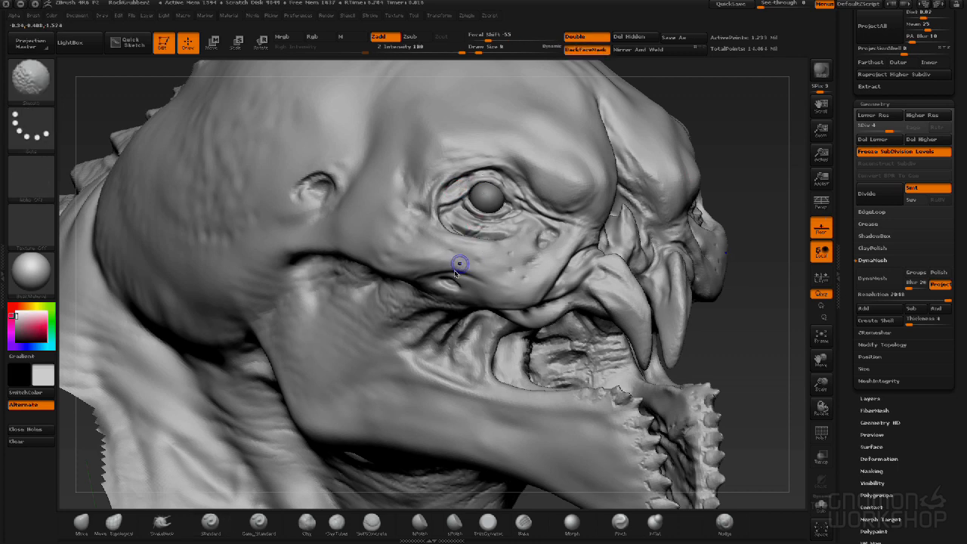
Drop the head to subdivision level 1 and activate the Move brush for broad shape changes.
key(ctrl+d)
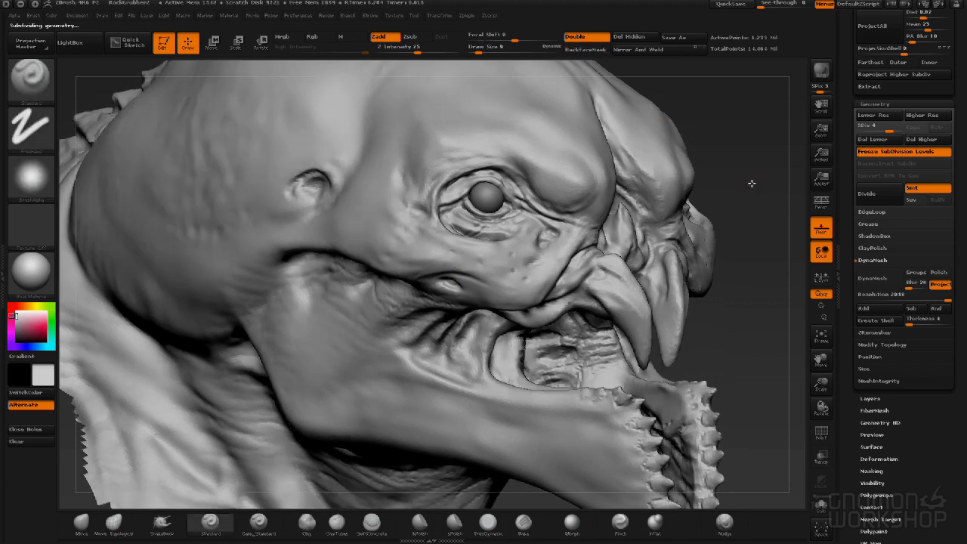
key(shift)
key(shift+d)
key(shift+d)
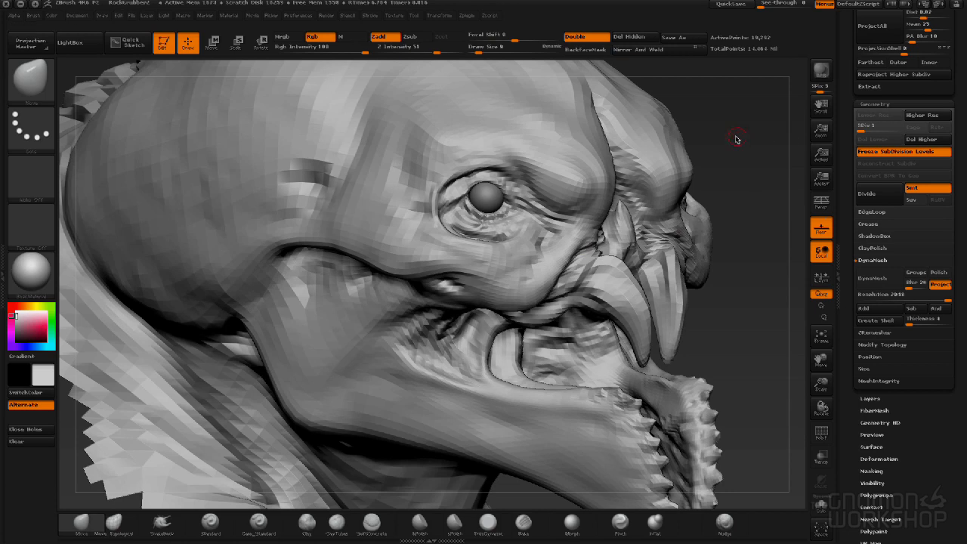
key(shift+d)
Set the Move brush draw size to 52 and reshape the upper eyelid.
drag(734, 157, 772, 149)
key(bracketright)
key(bracketright)
key(bracketright)
key(bracketright)
key(bracketright)
key(bracketright)
key(bracketleft)
key(bracketleft)
key(bracketleft)
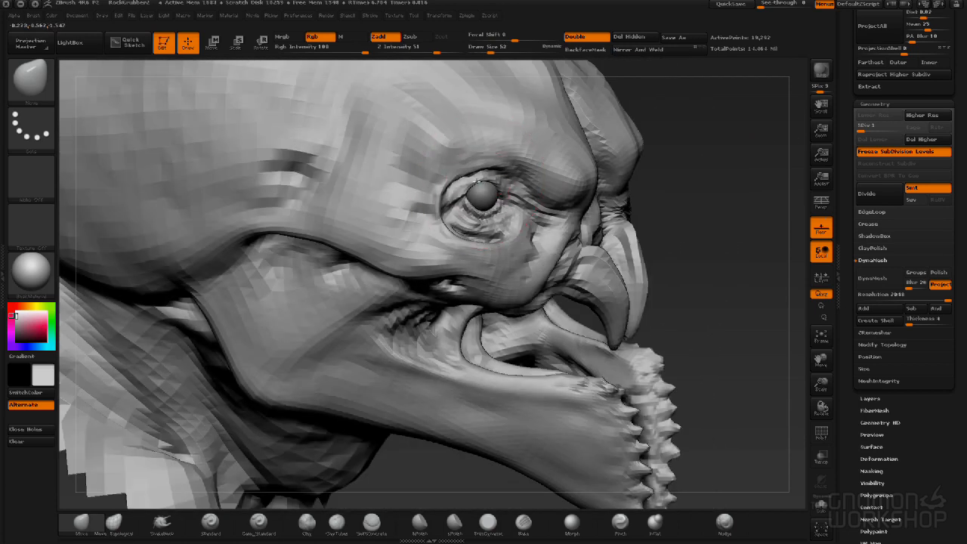
drag(474, 183, 478, 184)
Reduce the Move brush draw size to 38 and adjust the curve of the upper fangs.
mouse_move(750, 240)
mouse_down()
mouse_move(679, 240)
mouse_move(726, 214)
mouse_up()
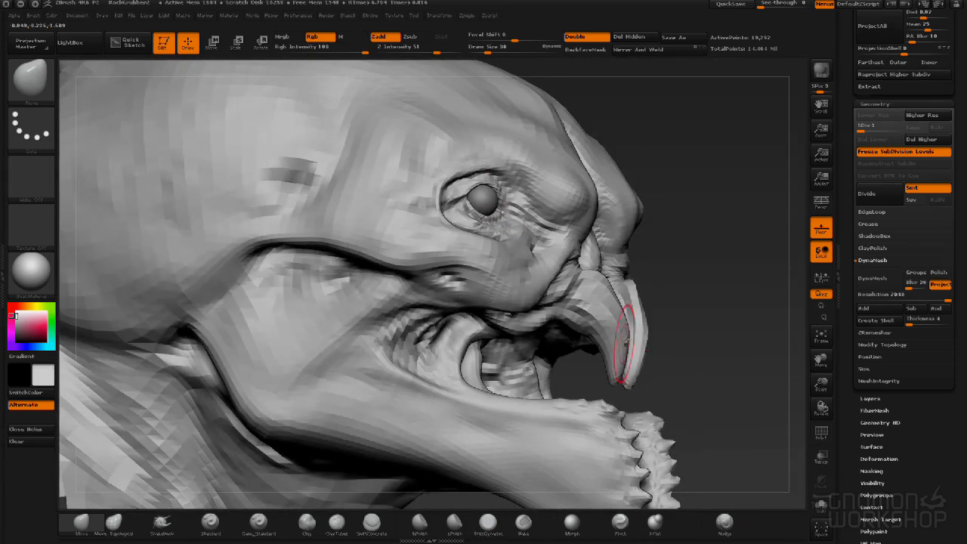
key(bracketleft)
key(bracketleft)
drag(598, 347, 605, 340)
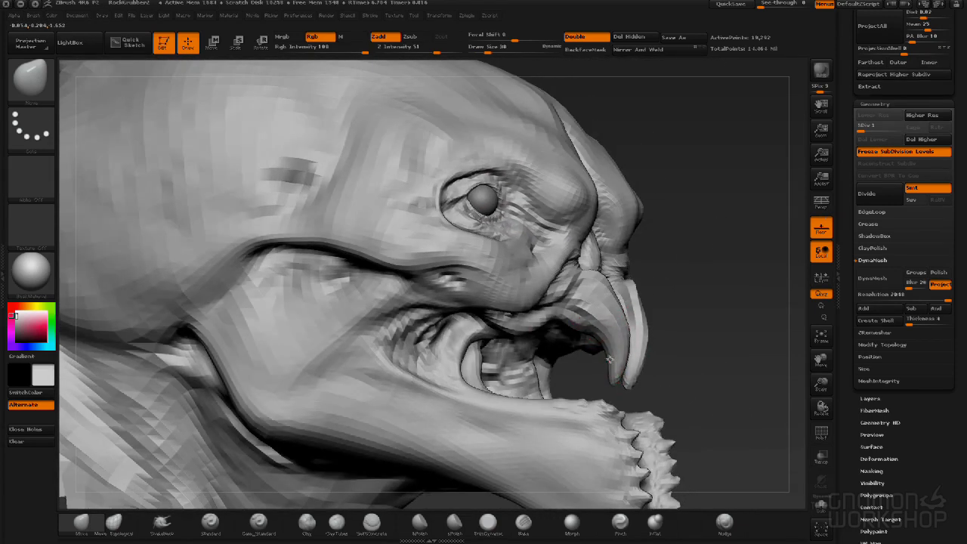
mouse_move(680, 325)
mouse_down()
mouse_move(684, 309)
mouse_move(663, 319)
mouse_up()
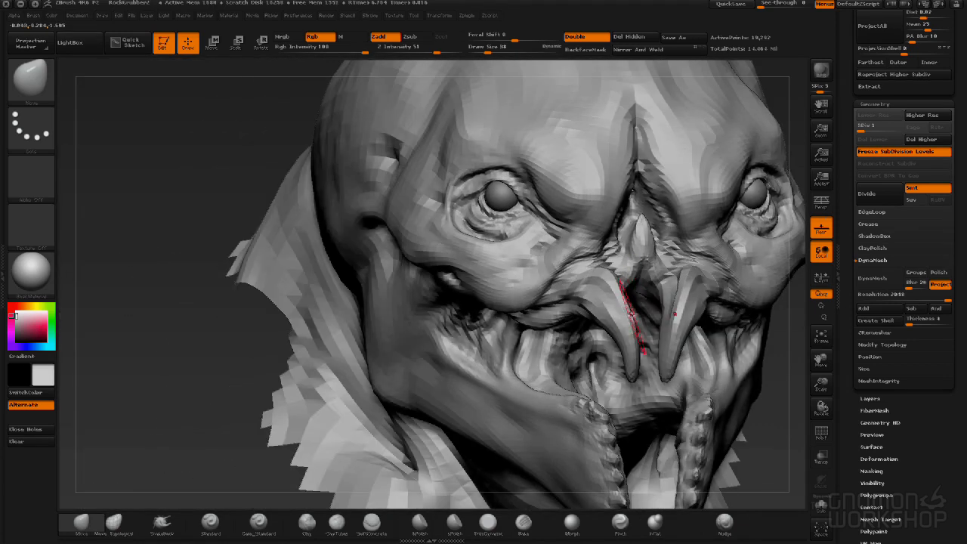
Check the head in profile and raise it back to subdivision level 4.
drag(214, 342, 442, 293)
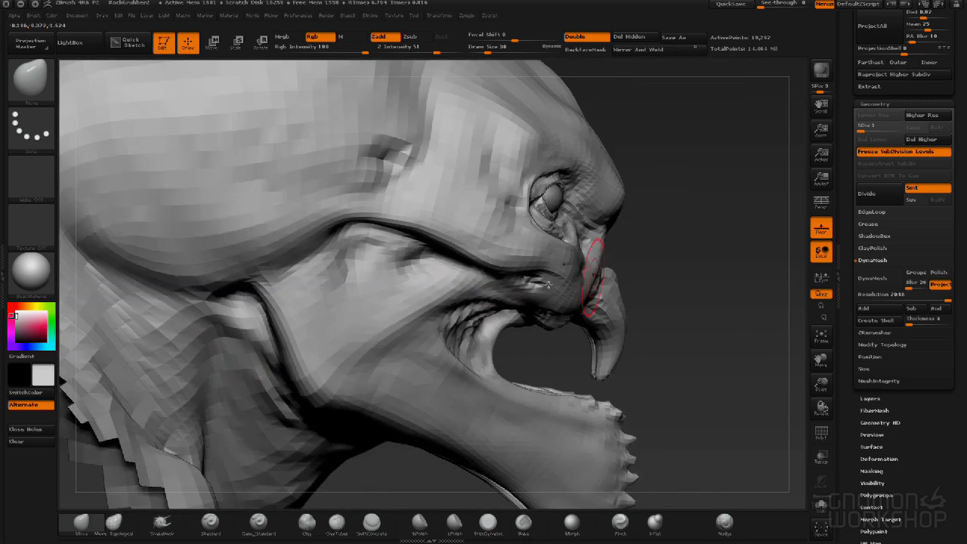
key(ctrl+d)
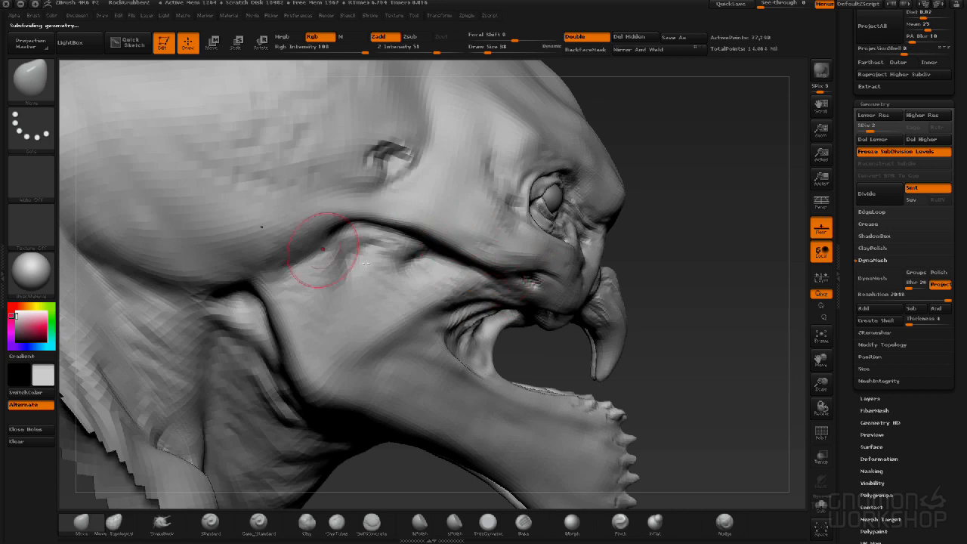
key(ctrl+d)
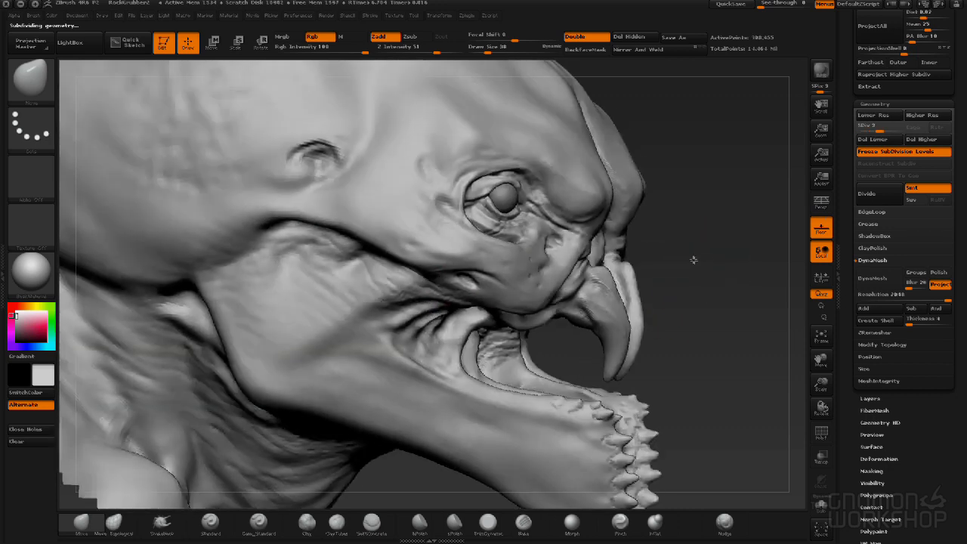
key(ctrl+d)
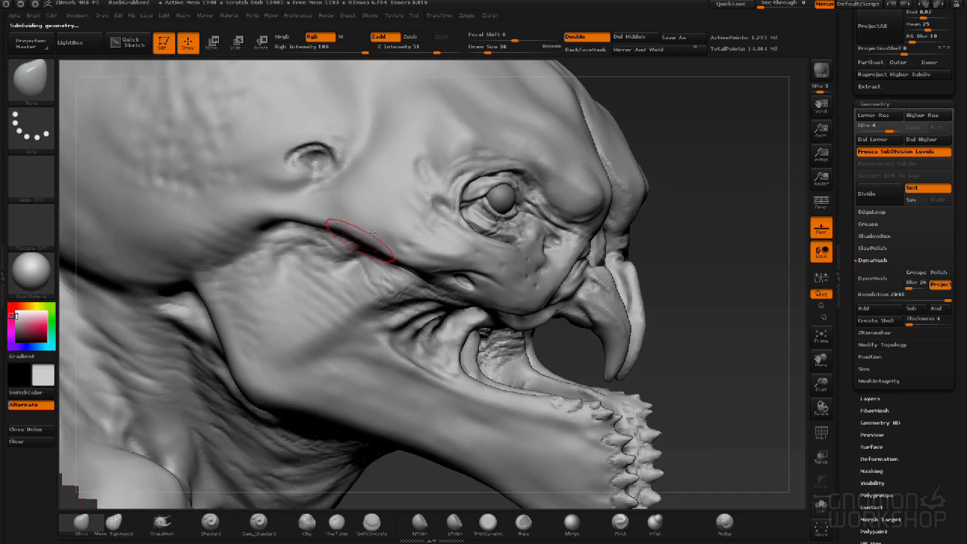
Carve the rim of the small hole behind the eye using the Dam_Standard brush at draw size 7.
click(255, 521)
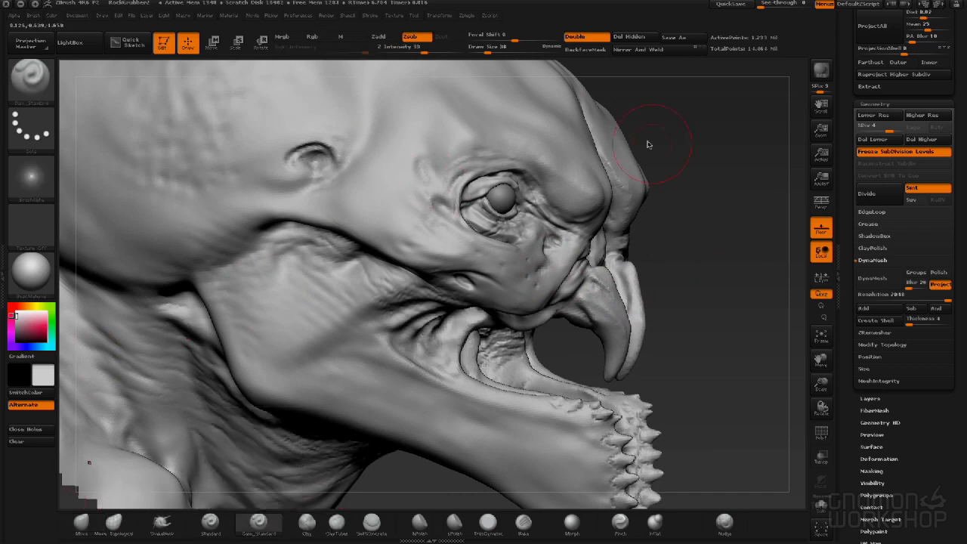
drag(698, 141, 563, 226)
key(bracketleft)
key(bracketleft)
key(bracketleft)
key(bracketleft)
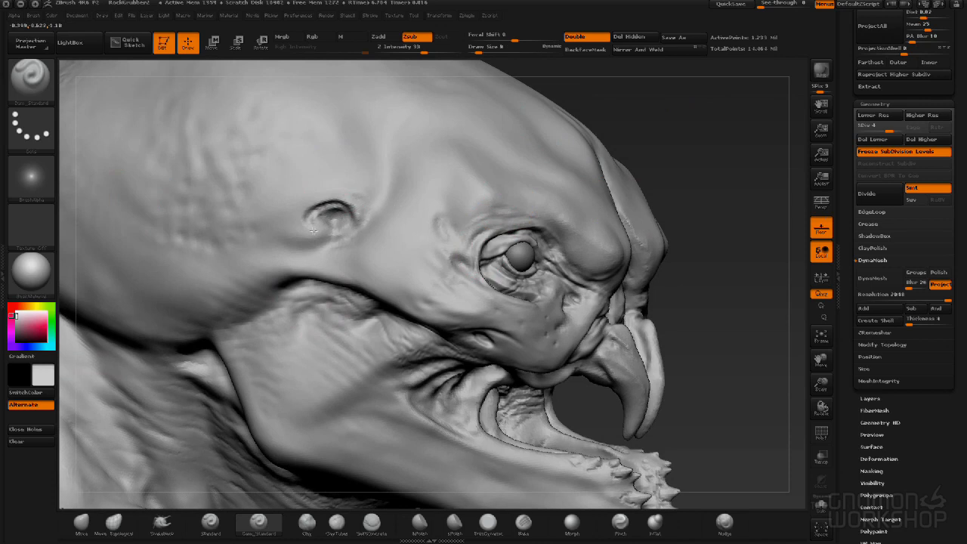
drag(332, 217, 335, 233)
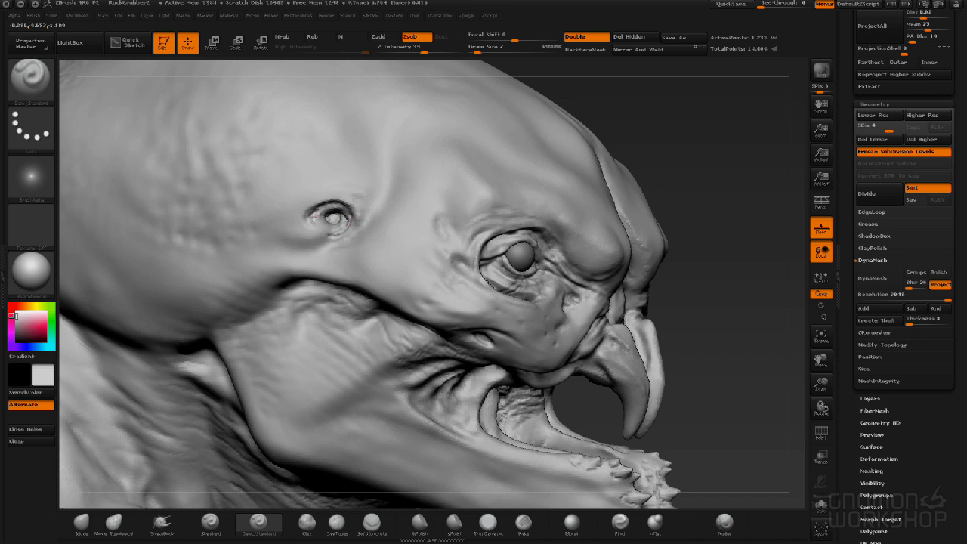
Carve fine creases along the upper lip and beneath the cheekbone with the Dam_Standard brush.
drag(756, 330, 580, 323)
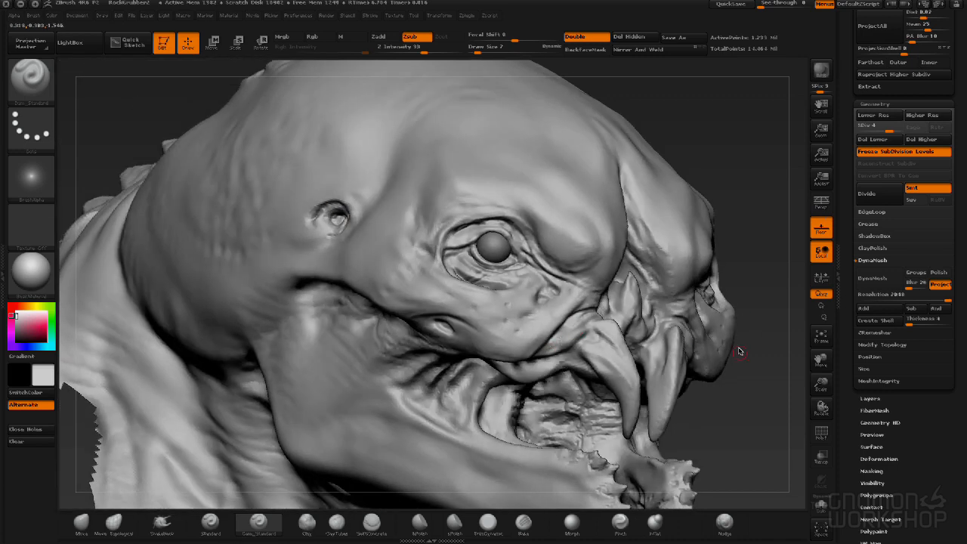
key(shift)
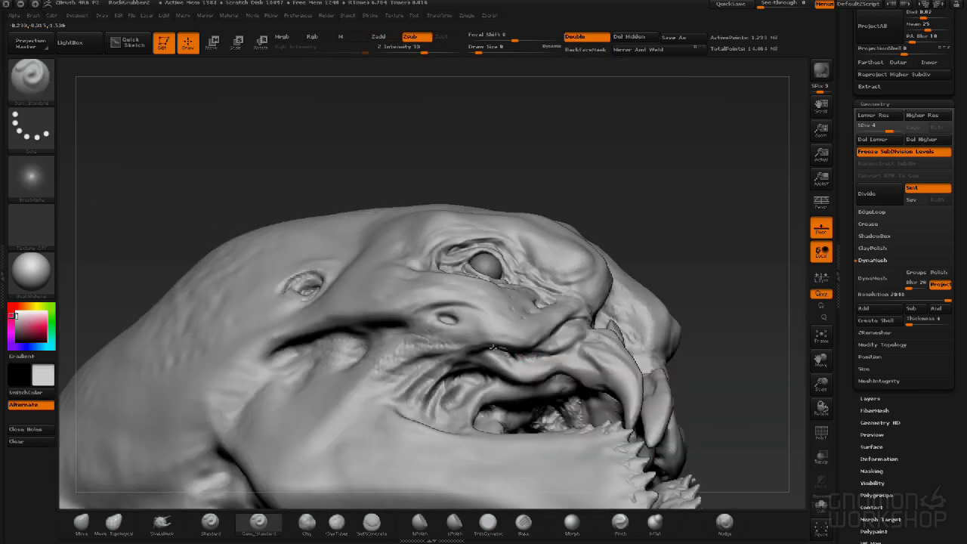
drag(492, 348, 500, 351)
drag(596, 173, 548, 182)
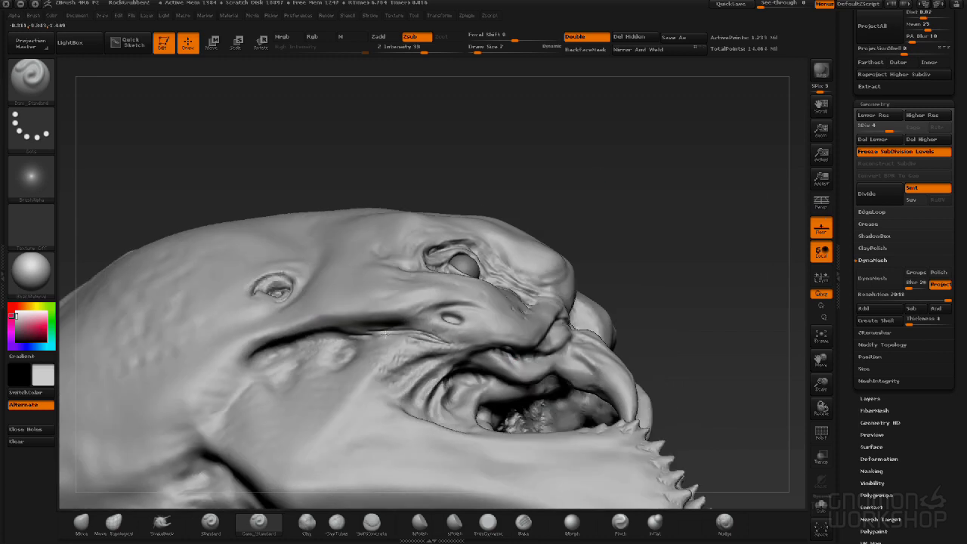
drag(656, 212, 488, 235)
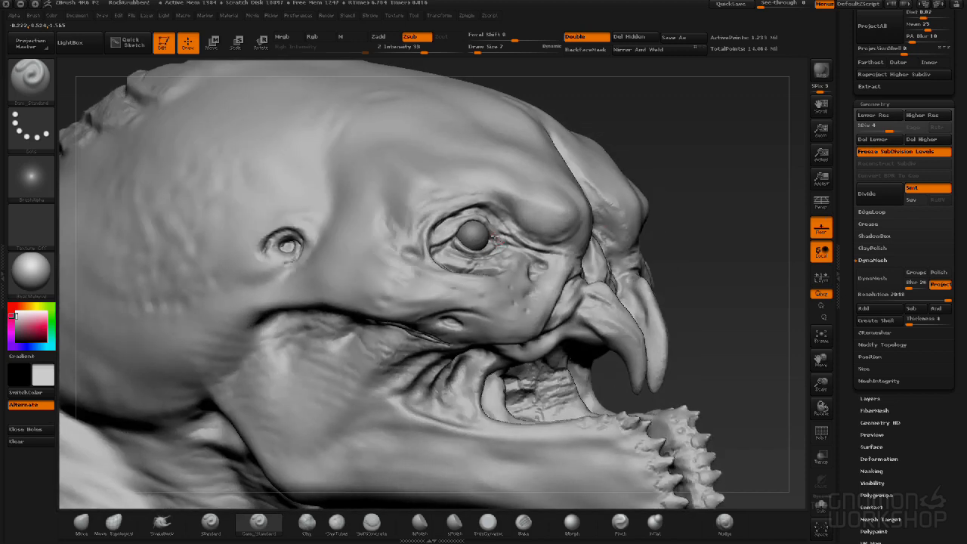
Carve and soften layered skin wrinkles under the lower eyelid with the Dam_Standard brush.
drag(700, 233, 529, 232)
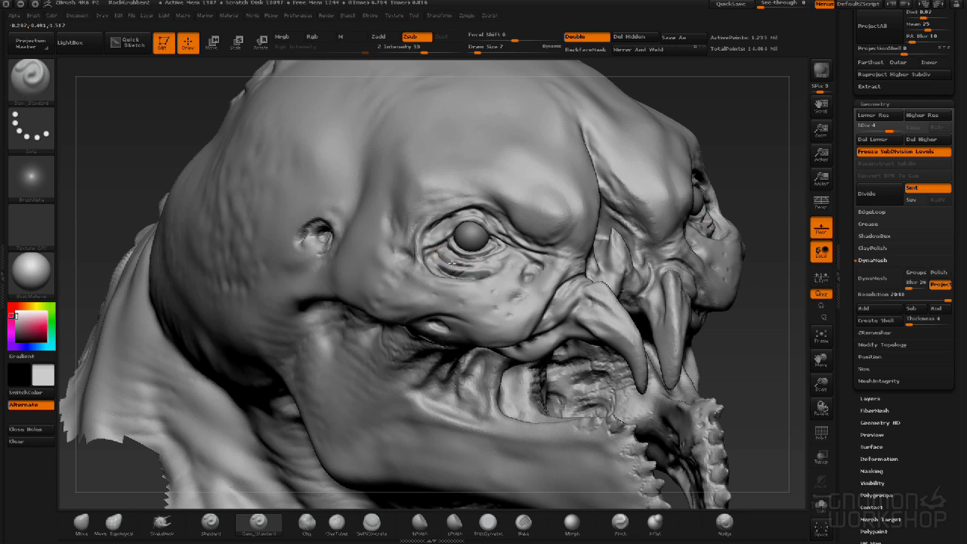
mouse_move(702, 169)
mouse_down()
mouse_move(736, 168)
mouse_move(730, 223)
mouse_up()
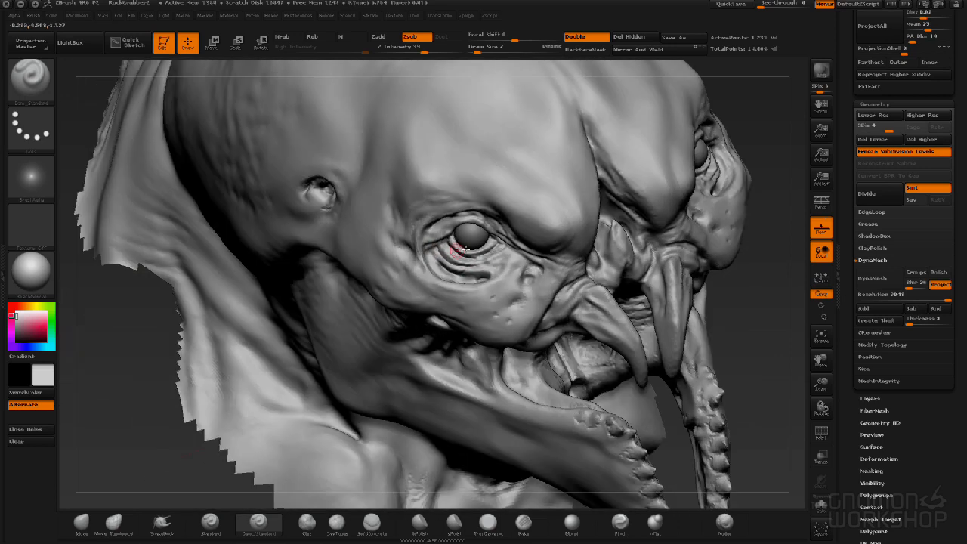
drag(497, 260, 486, 265)
mouse_move(774, 270)
mouse_down()
mouse_move(657, 290)
mouse_move(639, 281)
mouse_up()
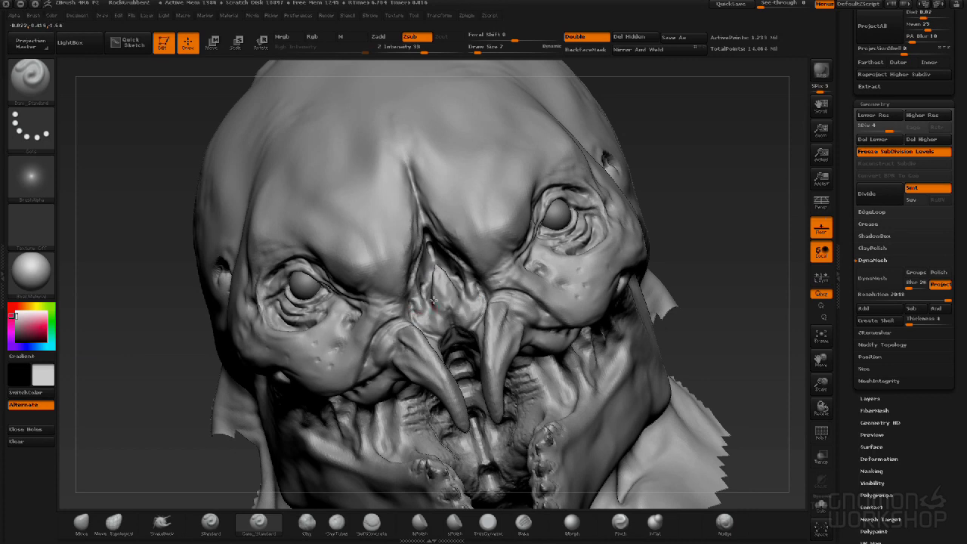
drag(728, 295, 736, 277)
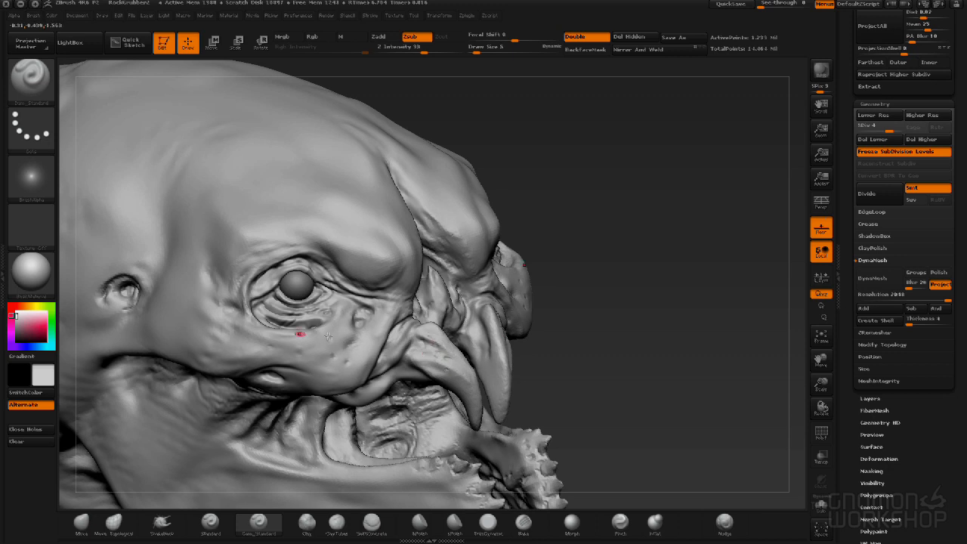
key(shift)
drag(620, 363, 555, 454)
drag(703, 342, 408, 296)
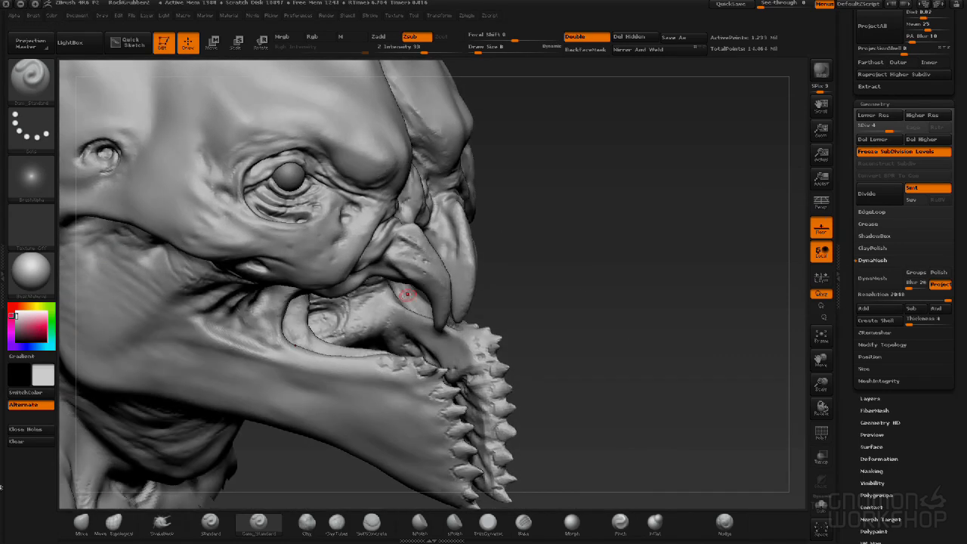
Build raised ridges along the bases of the upper fangs with the Standard brush at draw size 7.
click(210, 521)
mouse_move(608, 286)
mouse_down()
mouse_move(598, 267)
mouse_move(425, 296)
mouse_up()
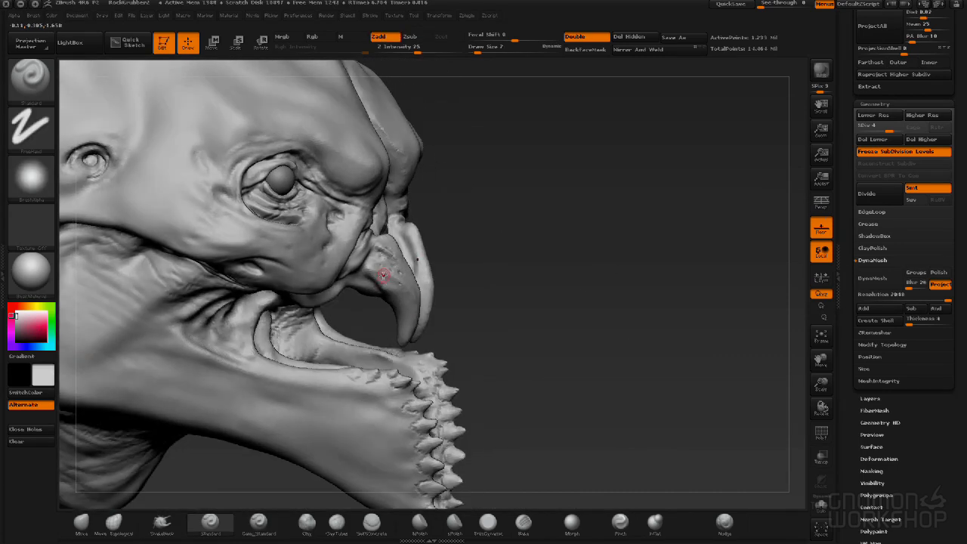
drag(486, 320, 411, 293)
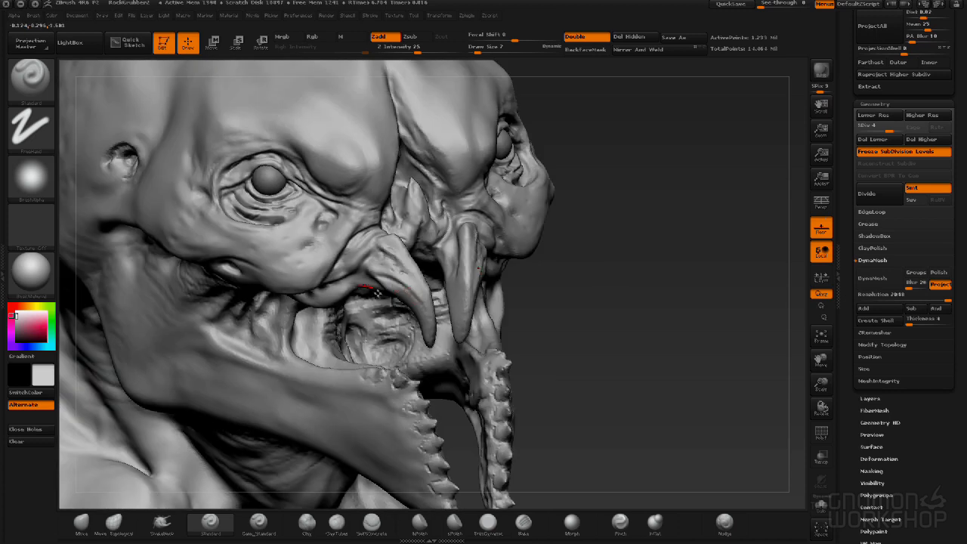
mouse_move(674, 287)
mouse_down()
mouse_move(660, 302)
mouse_move(703, 317)
mouse_up()
Return to the Dam_Standard brush and deepen the wrinkles below the outer corner of the eye.
click(259, 522)
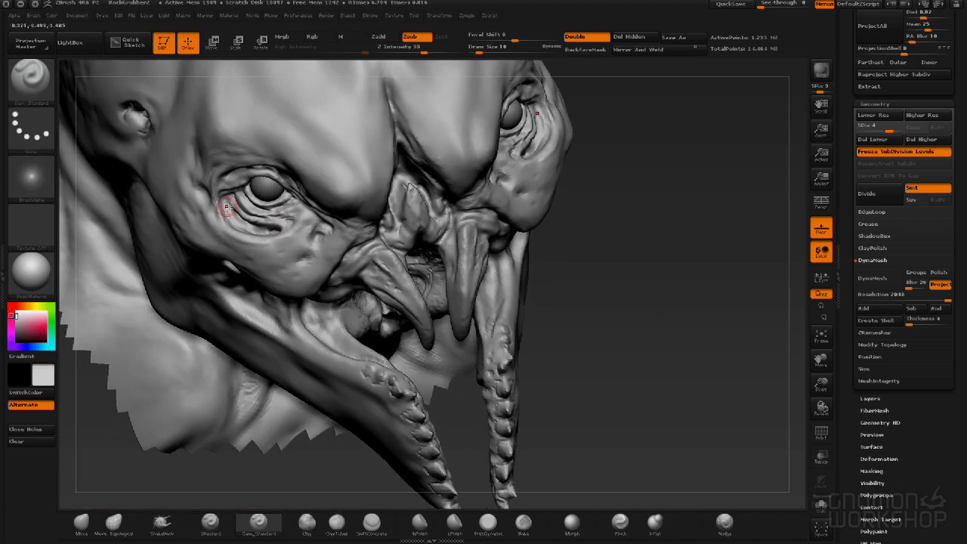
mouse_move(221, 209)
mouse_down()
mouse_move(245, 226)
mouse_move(230, 206)
mouse_move(236, 219)
mouse_up()
drag(590, 267, 293, 242)
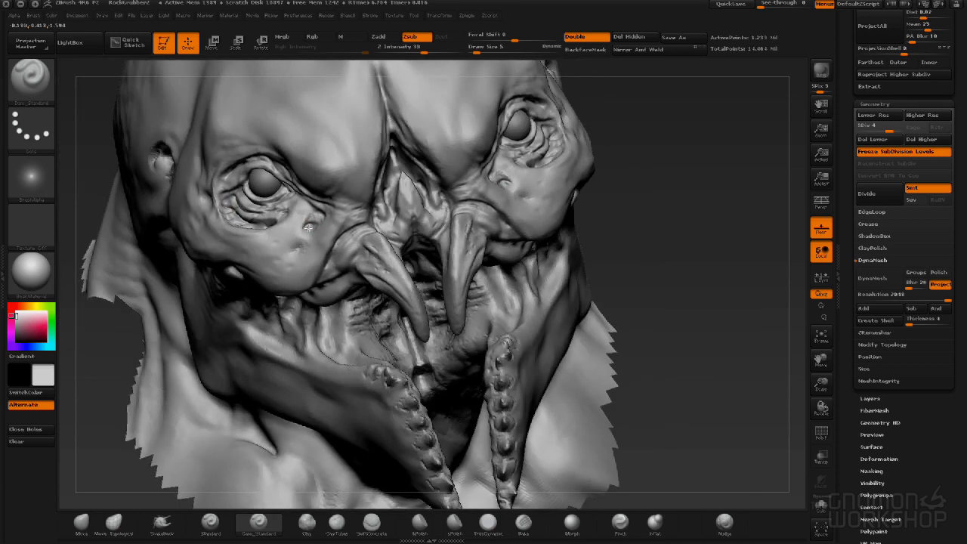
Carve thin creases between the inner brow and the fang base with the Dam_Standard brush at draw size 5.
drag(675, 215, 578, 206)
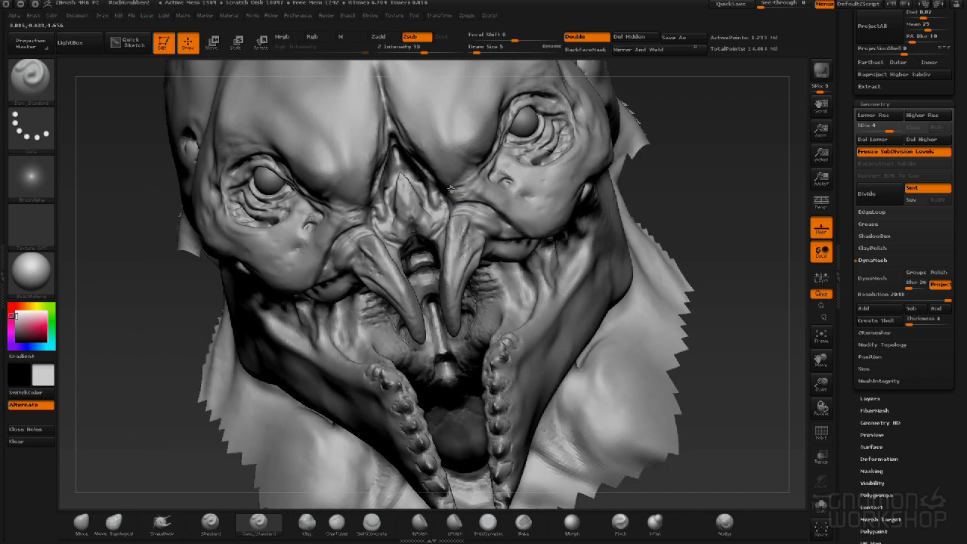
drag(692, 172, 543, 161)
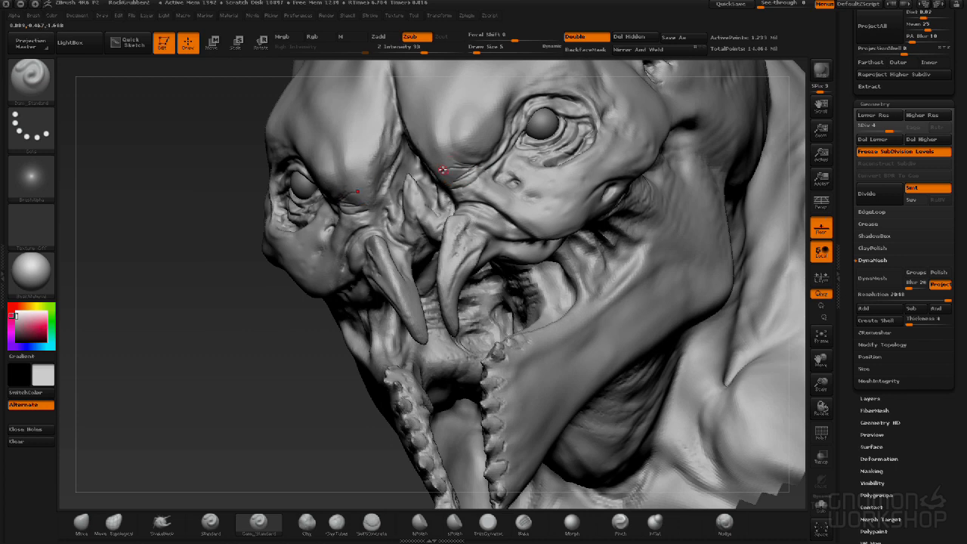
drag(210, 298, 318, 223)
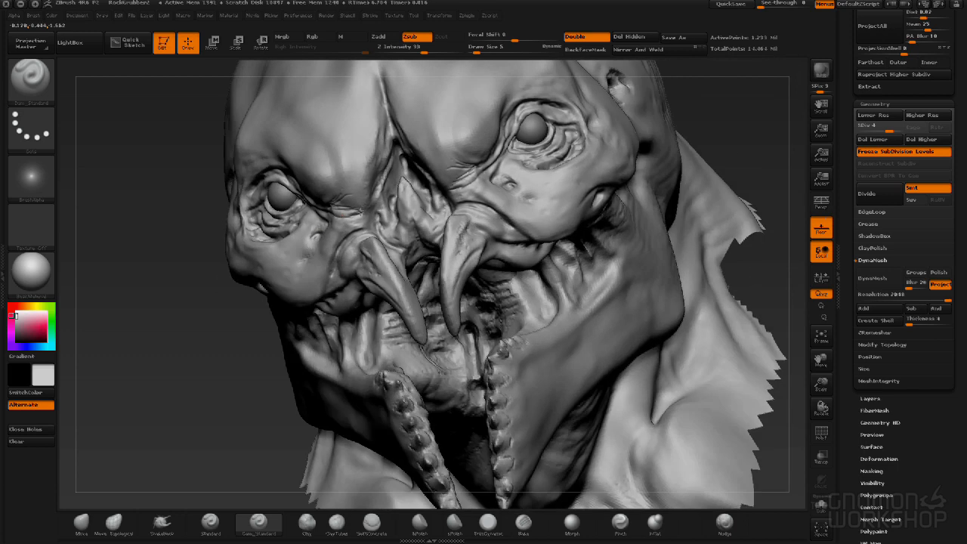
mouse_move(199, 329)
mouse_down()
mouse_move(231, 340)
mouse_move(330, 219)
mouse_up()
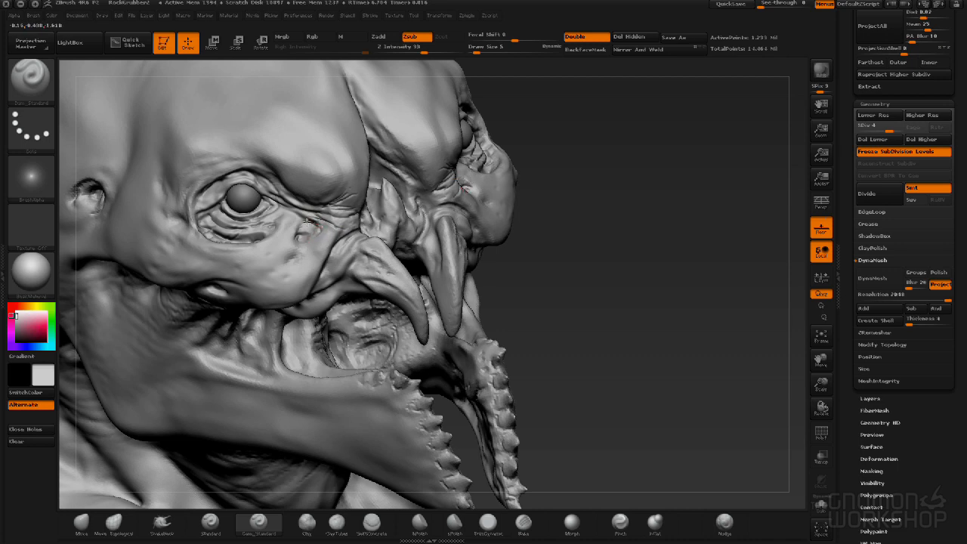
drag(603, 243, 491, 226)
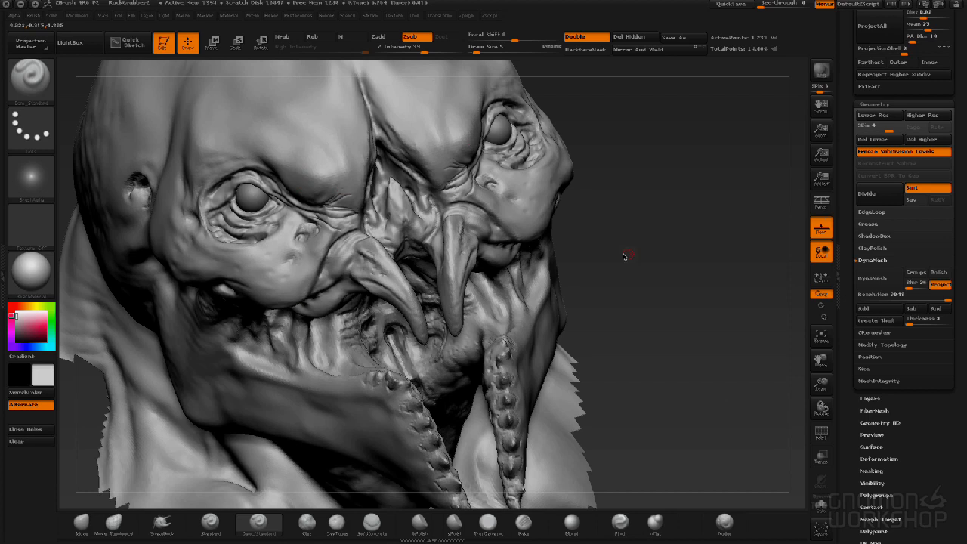
Smooth the inner brow creases and carve pits into the cheek below the eye at draw size 7.
drag(568, 255, 533, 220)
key(shift)
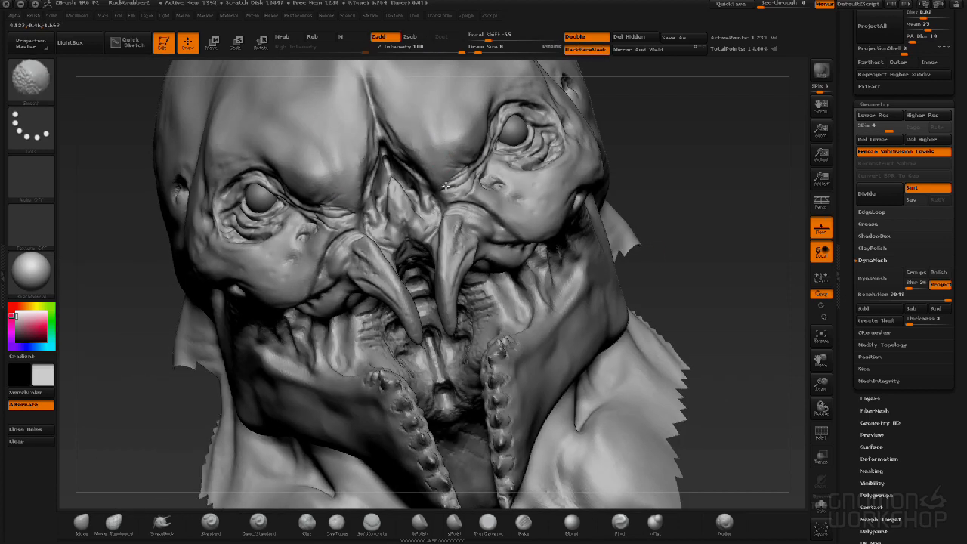
mouse_move(654, 177)
mouse_down()
mouse_move(537, 163)
mouse_move(524, 196)
mouse_up()
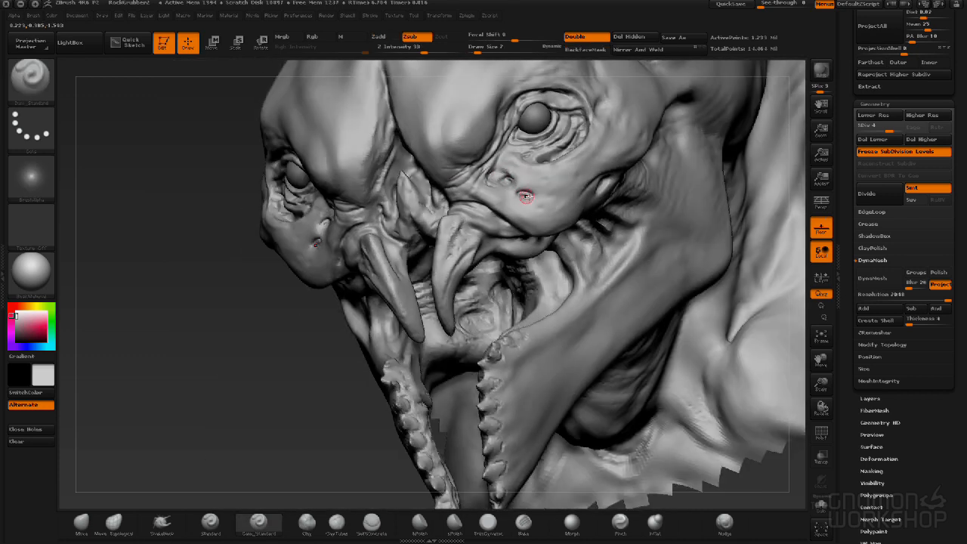
drag(259, 341, 315, 233)
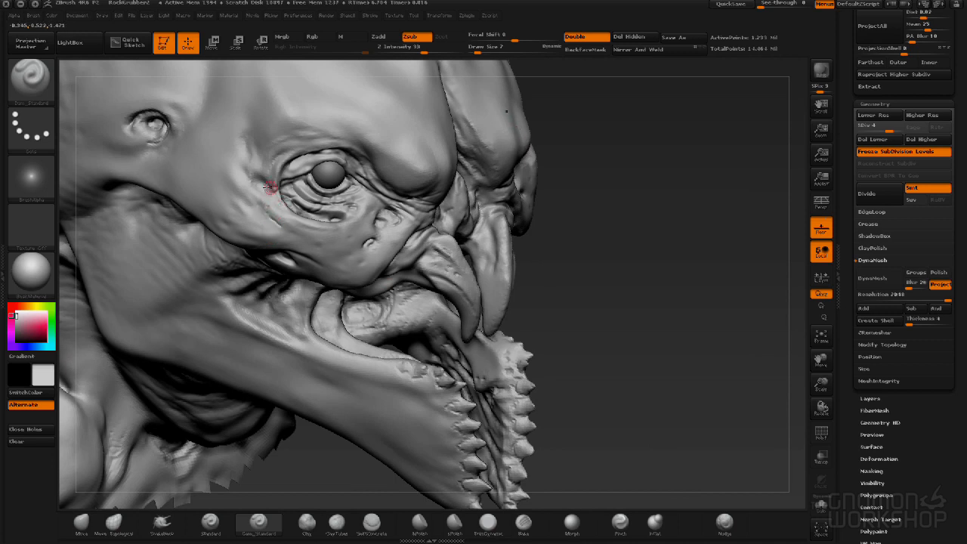
Carve short wrinkles behind the outer corner of the eye and check the whole head from the side.
drag(254, 179, 269, 187)
mouse_move(645, 252)
alt+mouse_down()
mouse_move(518, 198)
mouse_move(563, 146)
mouse_move(590, 156)
mouse_move(553, 154)
mouse_move(557, 162)
alt+mouse_up()
ctrl+right_drag(537, 140, 606, 206)
drag(606, 206, 584, 192)
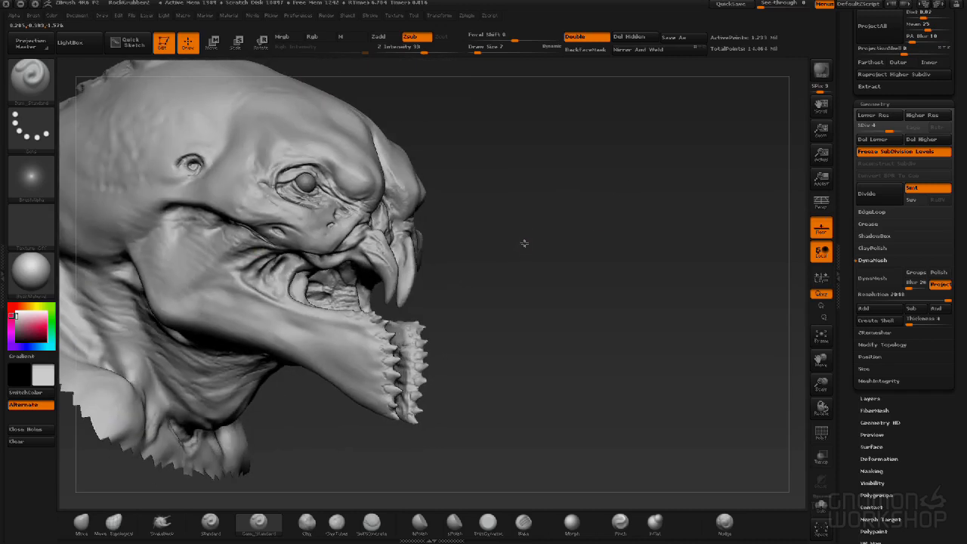
Carve creases under the cheekbone and a long fold from the mouth corner into the jaw, then smooth its end.
drag(523, 254, 133, 244)
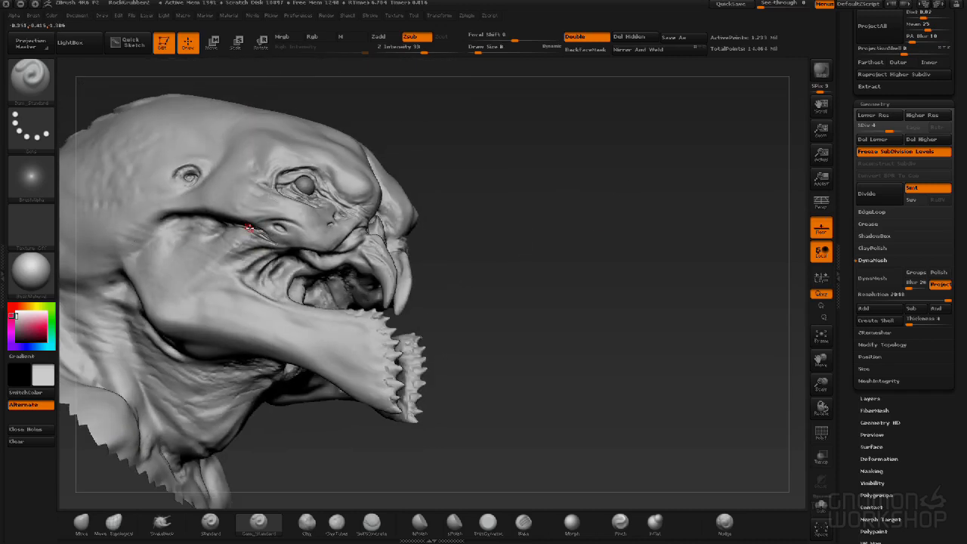
drag(503, 309, 503, 333)
mouse_move(431, 222)
mouse_down()
mouse_move(585, 244)
mouse_move(529, 287)
mouse_move(552, 236)
mouse_move(250, 220)
mouse_up()
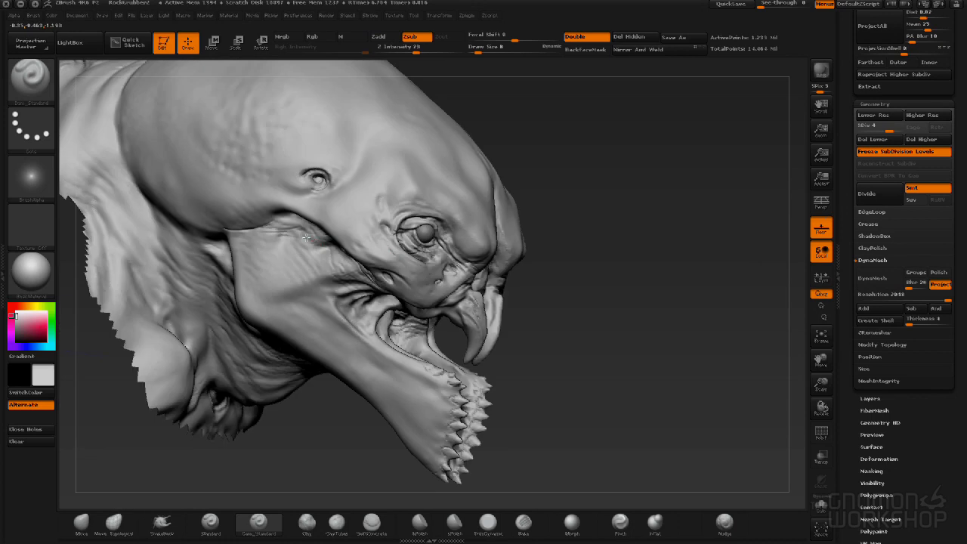
mouse_move(559, 302)
mouse_down()
mouse_move(587, 350)
mouse_move(557, 320)
mouse_up()
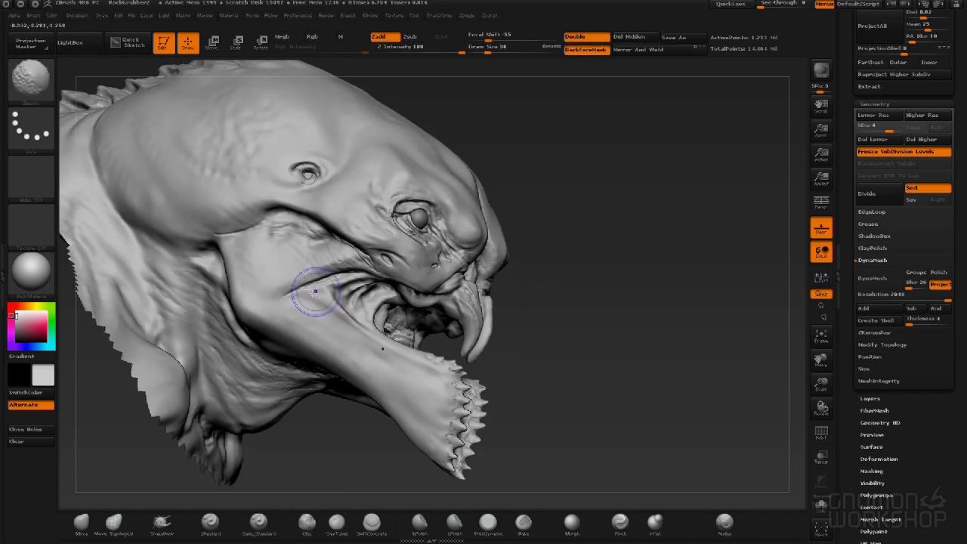
shift+drag(314, 292, 295, 293)
drag(627, 372, 567, 378)
Add cracked skin texture to the cheek behind the eye with the SoftConcrete brush and soften it by smoothing.
alt+drag(703, 339, 694, 391)
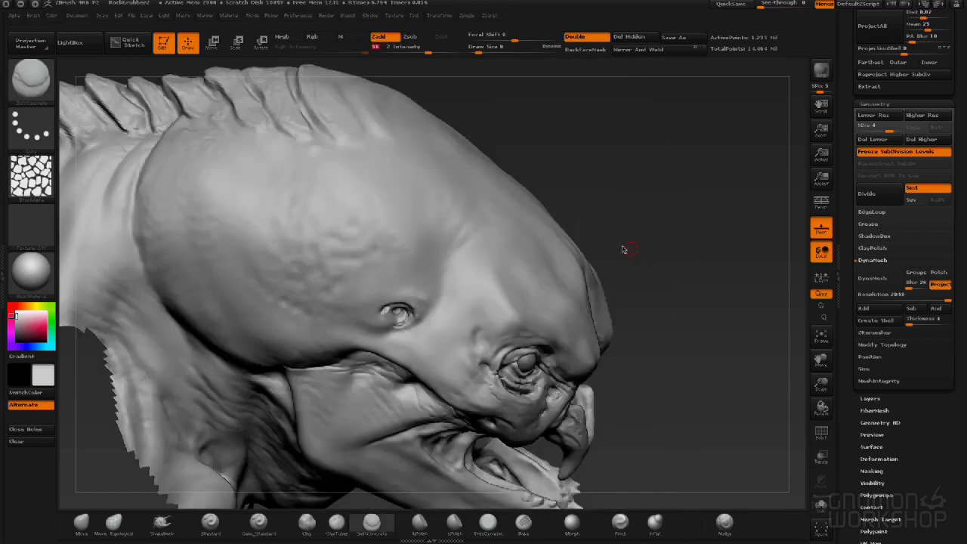
mouse_move(626, 248)
mouse_down()
mouse_move(622, 180)
mouse_move(637, 177)
mouse_up()
mouse_move(403, 255)
mouse_down()
mouse_move(425, 274)
mouse_move(389, 265)
mouse_move(451, 285)
mouse_up()
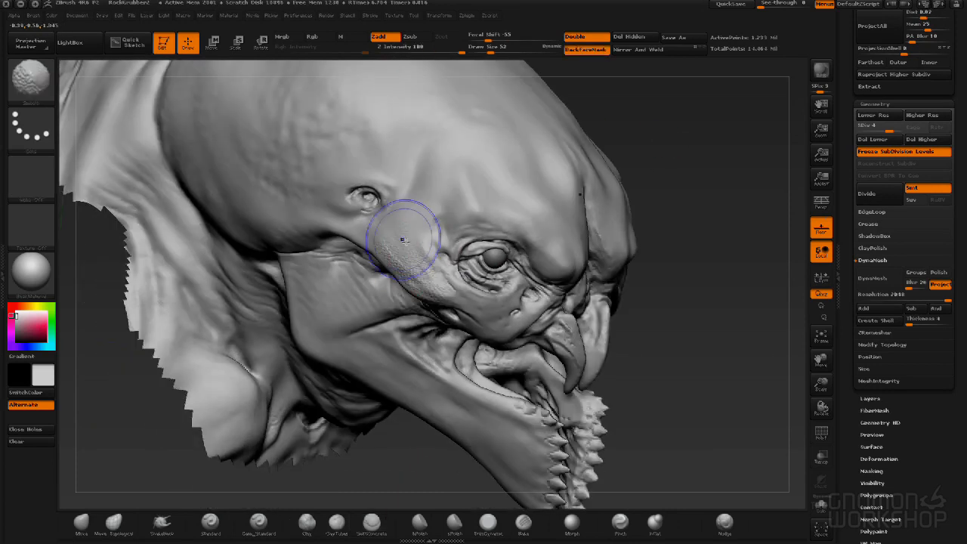
mouse_move(427, 276)
shift+mouse_down()
mouse_move(440, 285)
mouse_move(424, 252)
shift+mouse_up()
mouse_move(445, 295)
mouse_down()
mouse_move(491, 310)
mouse_move(464, 304)
mouse_move(419, 321)
mouse_up()
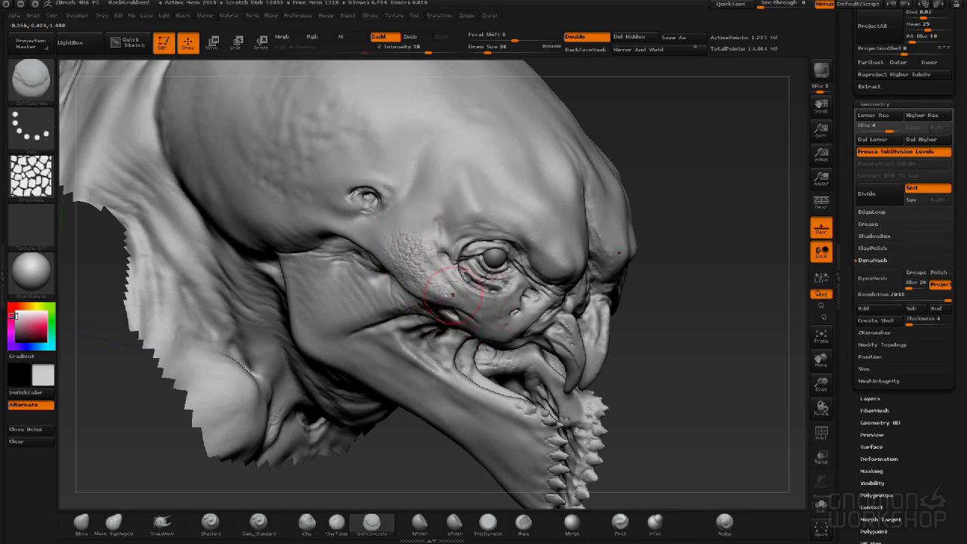
mouse_move(440, 275)
mouse_down()
mouse_move(421, 216)
mouse_move(362, 237)
mouse_move(378, 259)
mouse_move(364, 239)
mouse_move(420, 224)
mouse_move(421, 184)
mouse_move(406, 244)
mouse_move(446, 275)
mouse_move(371, 248)
mouse_move(348, 225)
mouse_move(408, 212)
mouse_up()
Extend the SoftConcrete skin texture along the outer cheek below the eye using a smaller brush.
drag(745, 108, 416, 196)
key(bracketleft)
mouse_move(443, 295)
mouse_down()
mouse_move(448, 281)
mouse_move(458, 301)
mouse_move(439, 299)
mouse_move(464, 312)
mouse_move(463, 285)
mouse_up()
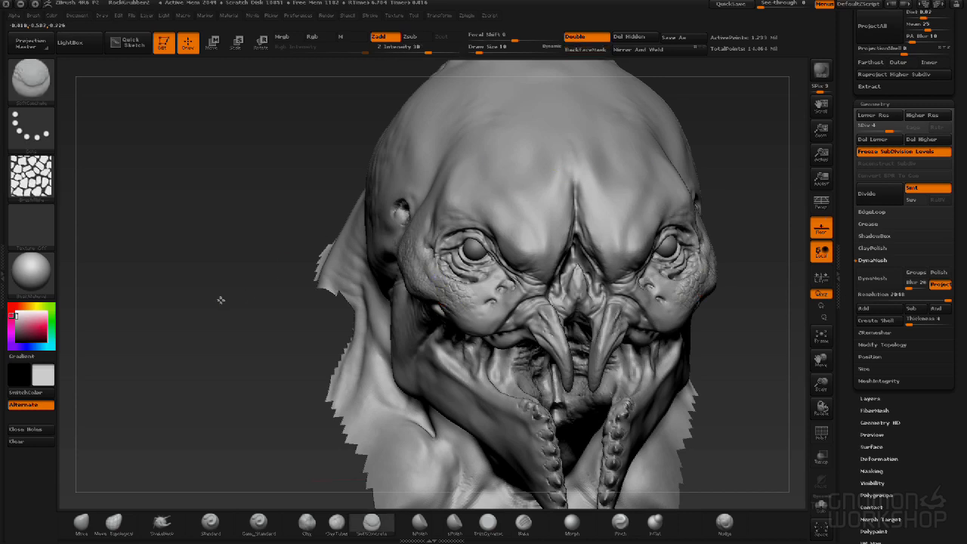
drag(231, 300, 206, 296)
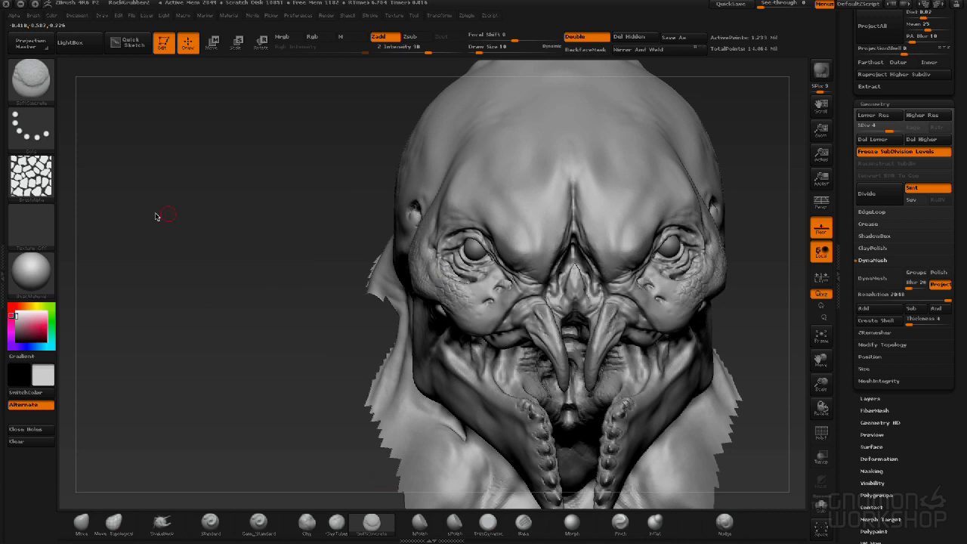
mouse_move(274, 239)
mouse_down()
mouse_move(367, 240)
mouse_move(357, 236)
mouse_up()
drag(438, 283, 429, 283)
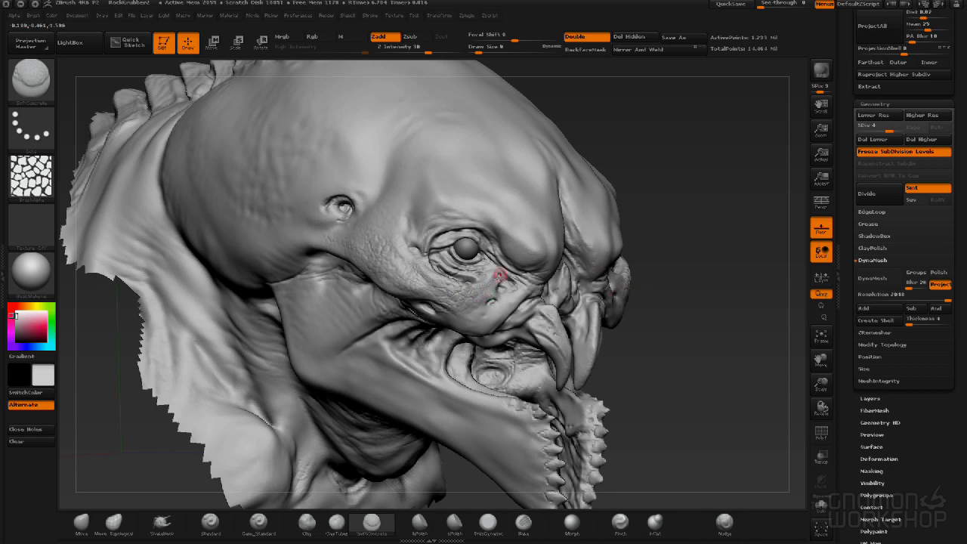
Texture the lower cheek between the eye and the mouth edge, varying the brush size.
drag(731, 329, 730, 319)
key(bracketleft)
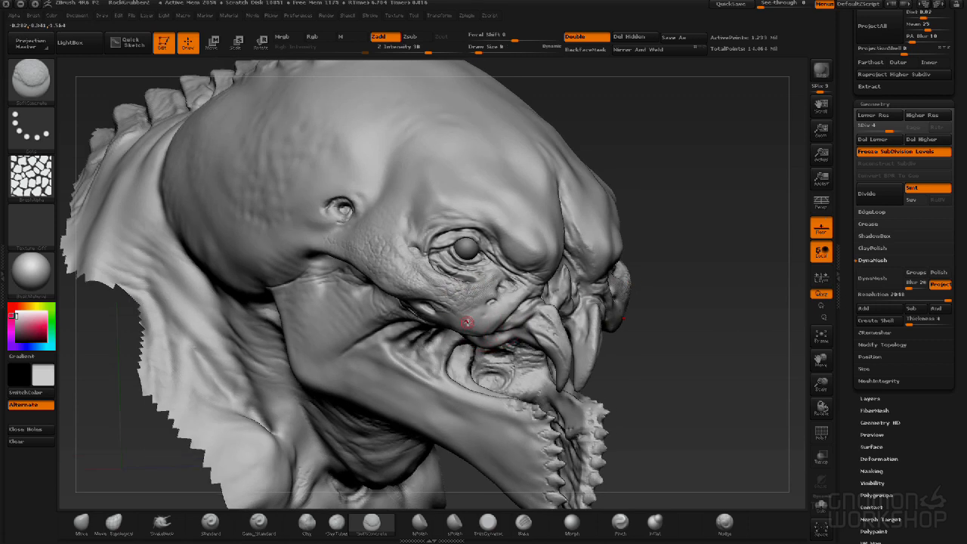
key(bracketright)
mouse_move(495, 306)
mouse_down()
mouse_move(521, 296)
mouse_move(484, 291)
mouse_move(460, 316)
mouse_move(447, 291)
mouse_move(464, 295)
mouse_move(411, 288)
mouse_move(460, 302)
mouse_up()
drag(674, 410, 406, 394)
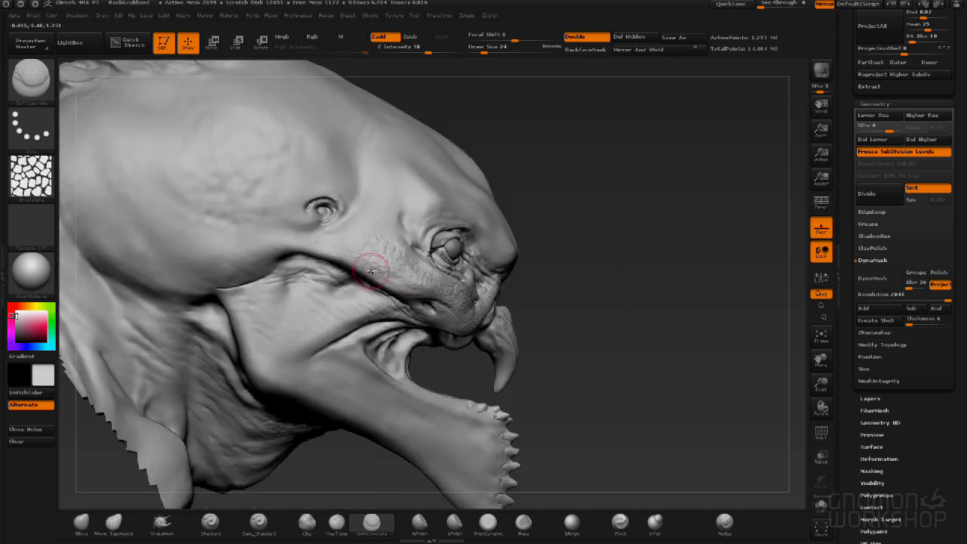
drag(627, 290, 590, 280)
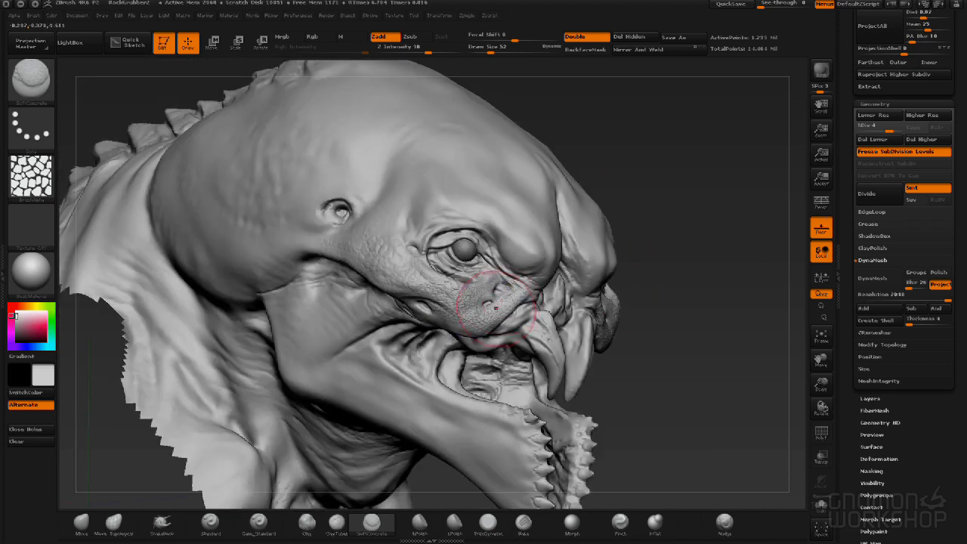
Soften the texture around the cheek pits and the under-eye wrinkles by smoothing, adding small touches of texture between them.
mouse_move(491, 296)
shift+mouse_down()
mouse_move(524, 293)
mouse_move(460, 317)
mouse_move(490, 293)
shift+mouse_up()
drag(671, 186, 626, 190)
mouse_move(492, 292)
mouse_down()
mouse_move(485, 294)
mouse_move(495, 291)
mouse_up()
key([)
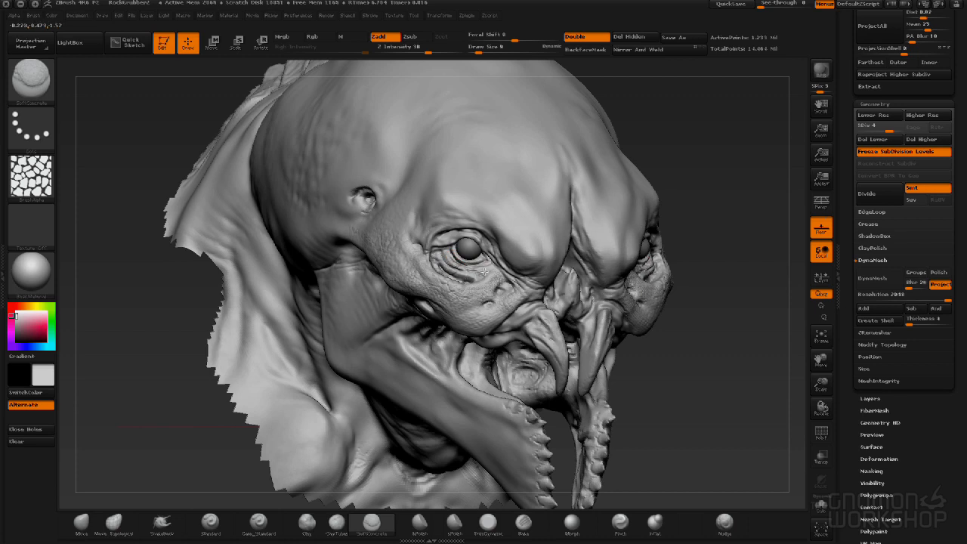
drag(708, 352, 574, 313)
drag(223, 291, 371, 273)
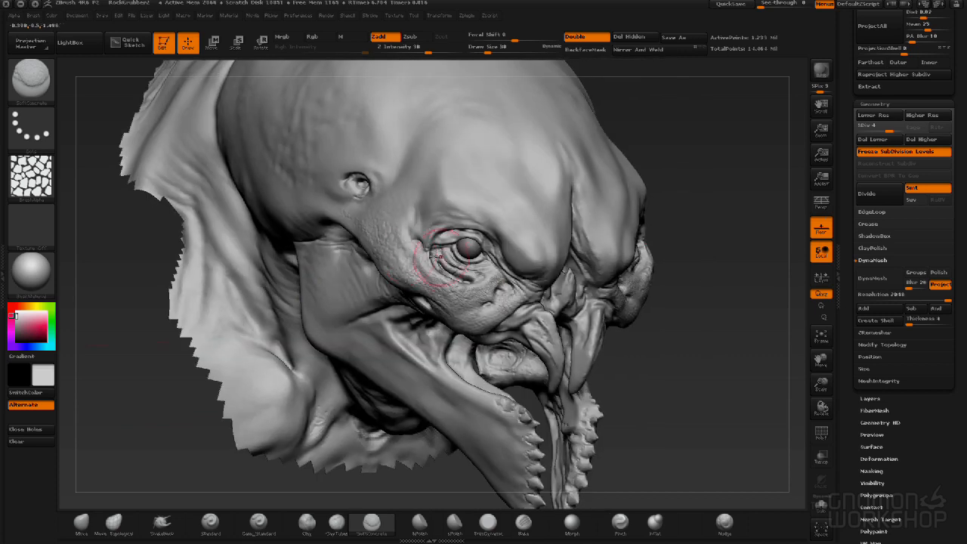
key(shift)
shift+drag(442, 263, 466, 277)
Add cracked skin texture to the inner brows and up beside the central forehead crease, smoothing the brow area.
drag(678, 370, 536, 274)
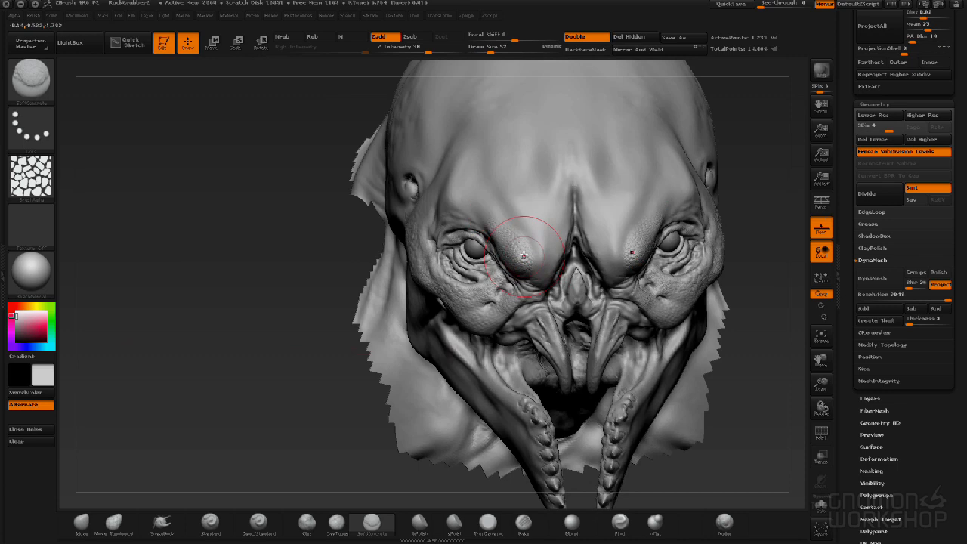
key(shift)
shift+drag(524, 262, 500, 232)
mouse_move(532, 280)
mouse_down()
mouse_move(537, 248)
mouse_move(525, 292)
mouse_up()
key([)
mouse_move(544, 245)
mouse_down()
mouse_move(552, 269)
mouse_move(563, 230)
mouse_up()
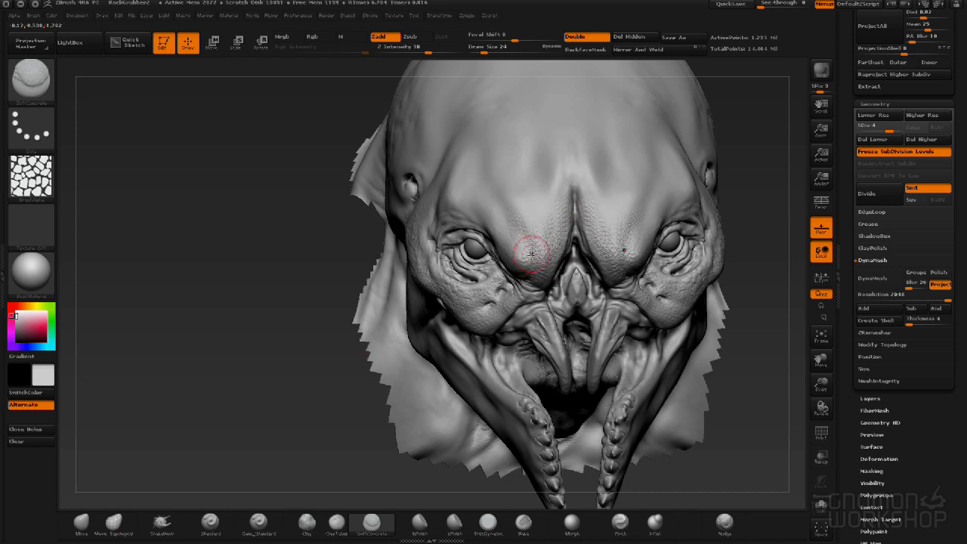
key(])
drag(533, 216, 560, 178)
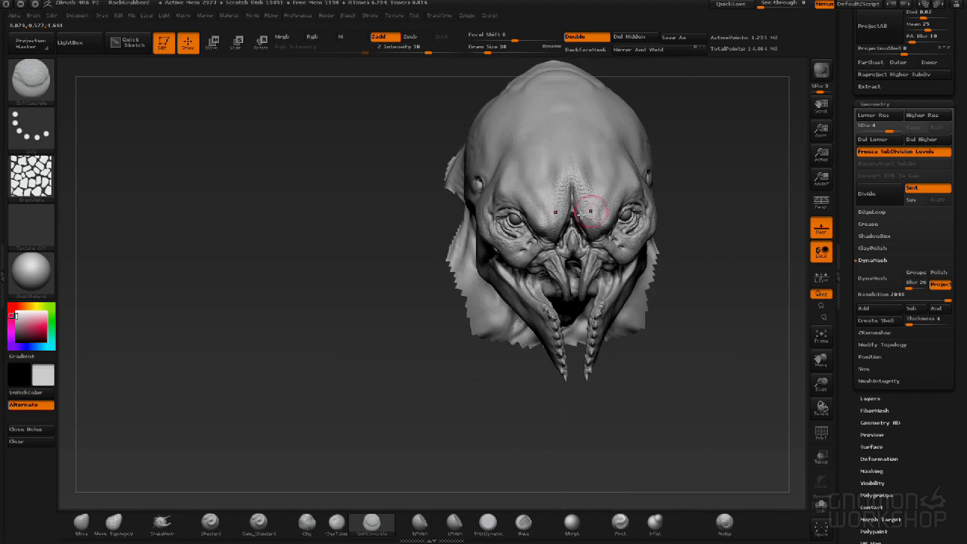
Texture the side of the cranium around the ear hole at draw size 80 and Z Intensity 17.
mouse_move(737, 189)
mouse_down()
mouse_move(503, 190)
mouse_move(510, 229)
mouse_up()
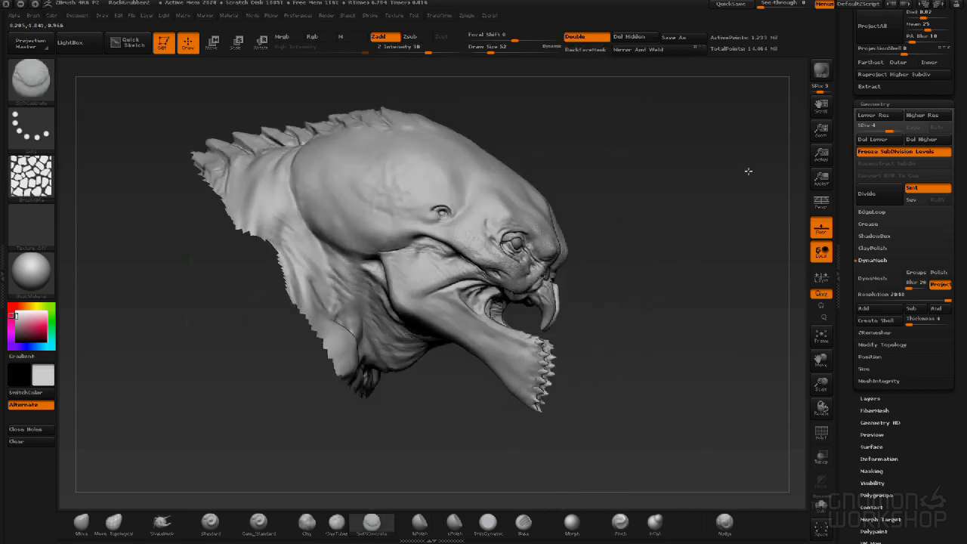
mouse_move(745, 173)
mouse_down()
mouse_move(650, 177)
mouse_move(652, 220)
mouse_up()
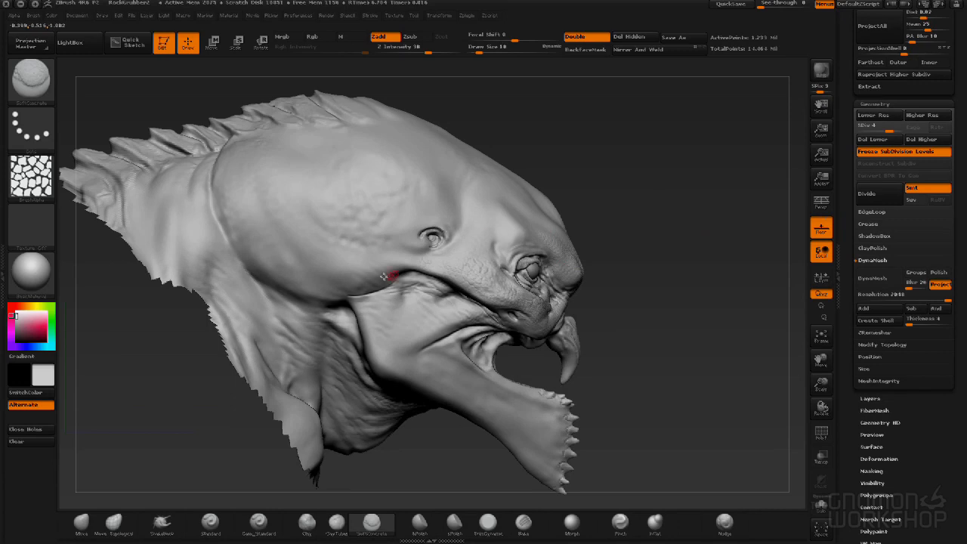
key(bracketright)
key(bracketright)
key(bracketright)
key(bracketright)
key(bracketright)
key(bracketright)
key(bracketright)
drag(431, 50, 411, 51)
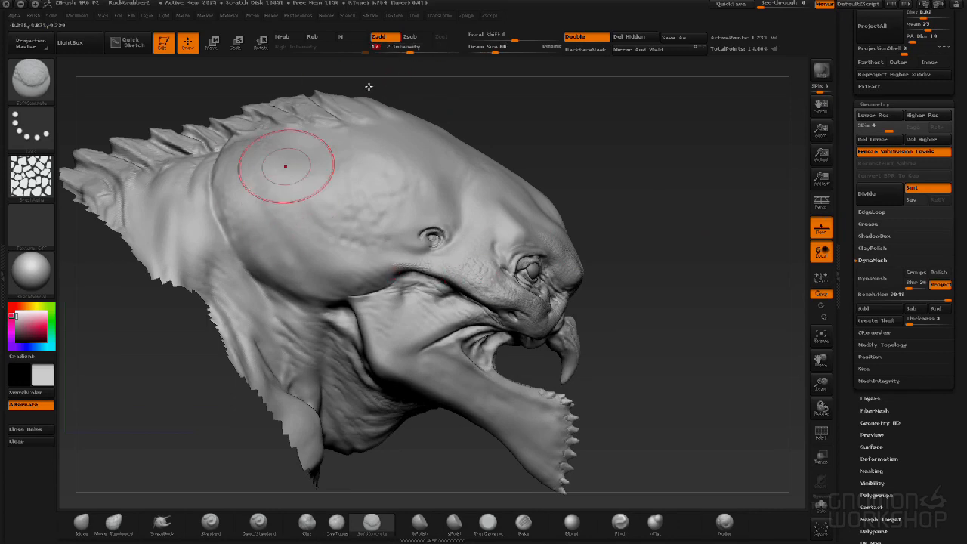
mouse_move(288, 254)
mouse_down()
mouse_move(350, 204)
mouse_move(324, 227)
mouse_move(376, 240)
mouse_up()
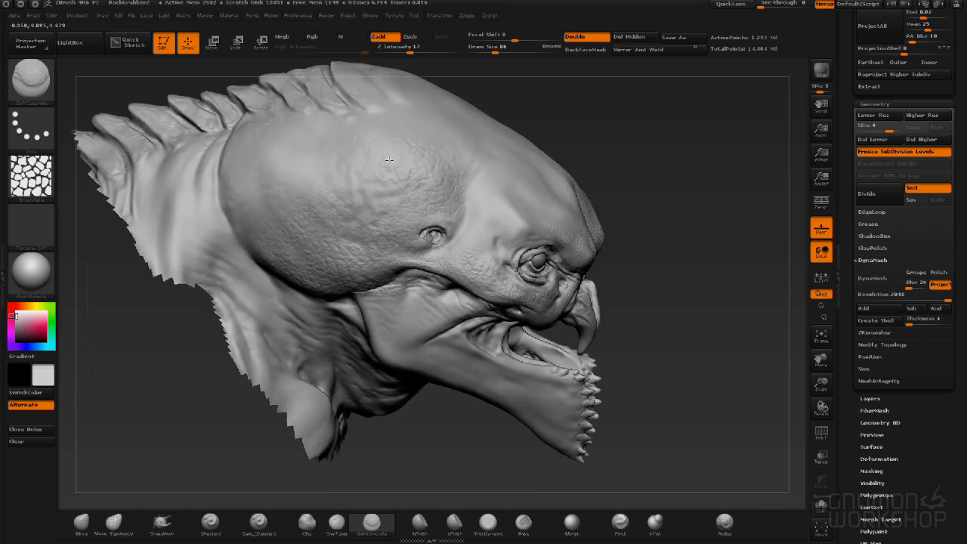
Smooth the texture on the side of the cranium and continue it across the forehead and crown.
mouse_move(388, 153)
shift+mouse_down()
mouse_move(391, 141)
mouse_move(368, 177)
mouse_move(320, 215)
mouse_move(274, 208)
mouse_move(391, 242)
mouse_move(479, 162)
mouse_move(431, 125)
shift+mouse_up()
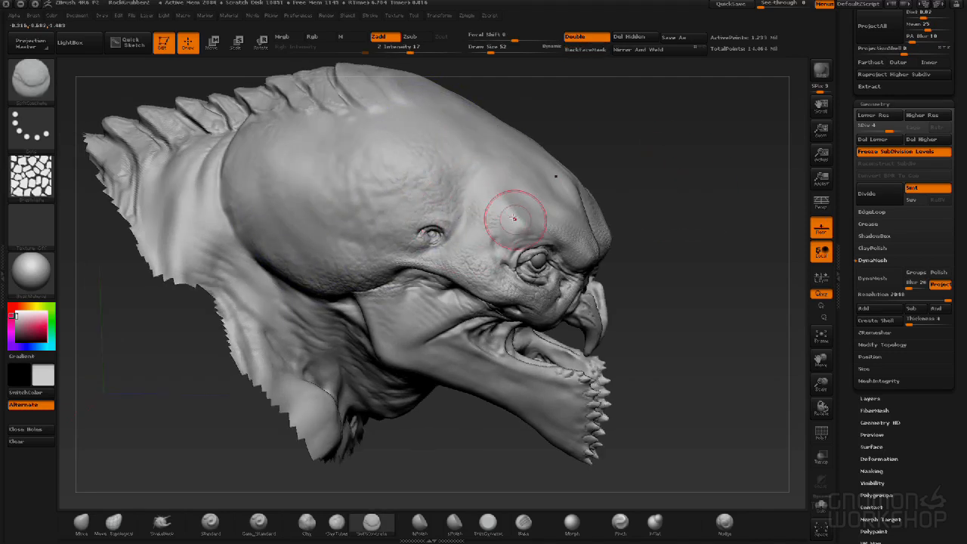
drag(664, 141, 583, 184)
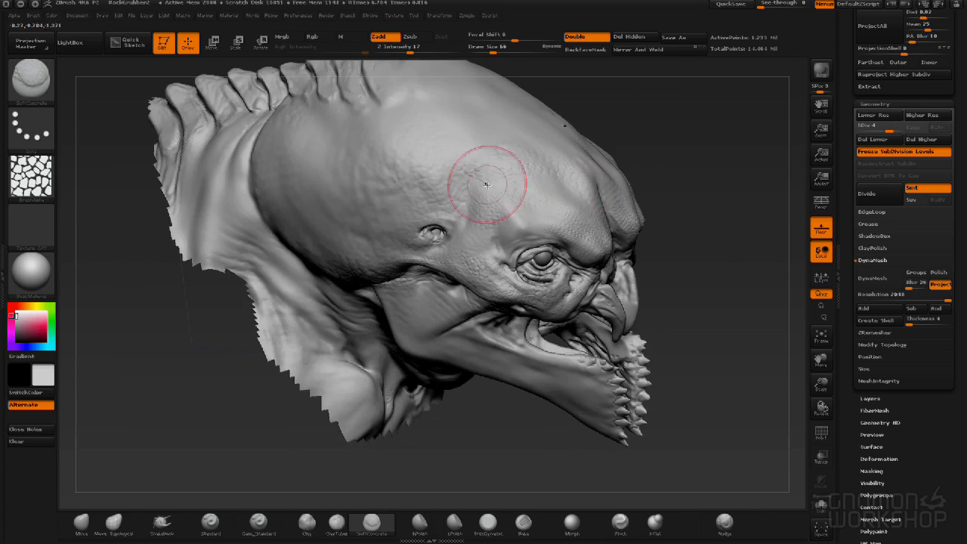
drag(723, 177, 675, 168)
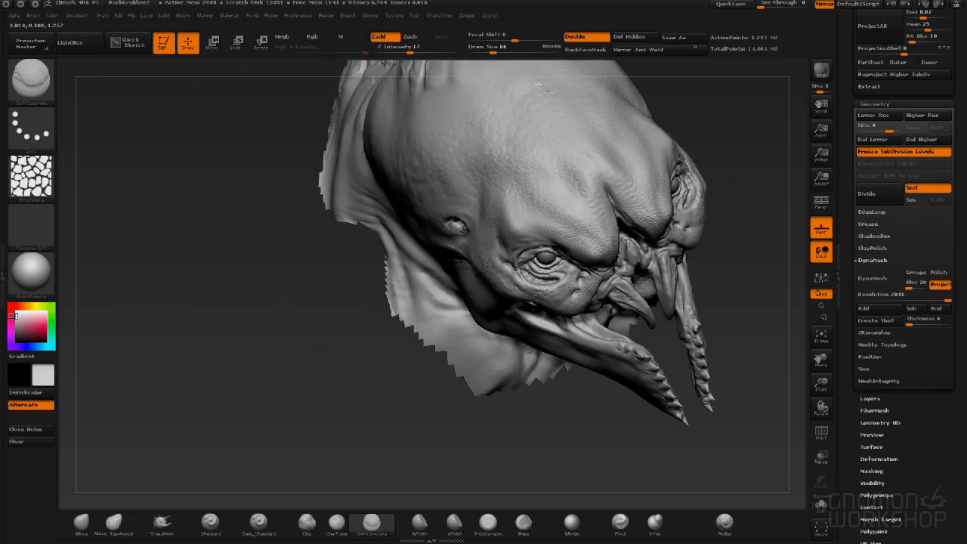
mouse_move(360, 266)
mouse_down()
mouse_move(209, 367)
mouse_move(566, 162)
mouse_move(607, 198)
mouse_up()
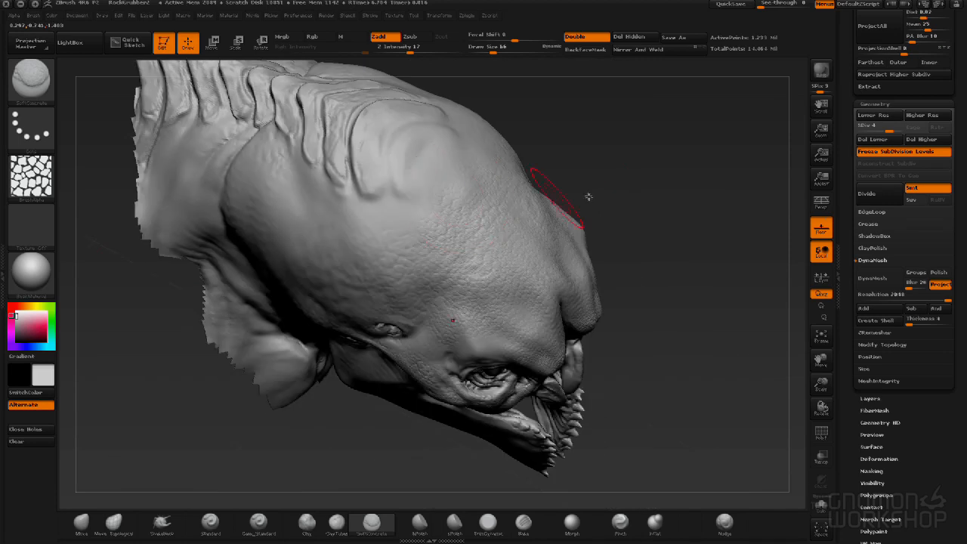
mouse_move(417, 225)
shift+mouse_down()
mouse_move(436, 222)
mouse_move(459, 176)
shift+mouse_up()
mouse_move(350, 206)
mouse_down()
mouse_move(411, 210)
mouse_move(430, 181)
mouse_move(410, 189)
mouse_up()
Texture the upper side of the cranium beneath the spine ridges using draw sizes 66 and 80.
key([)
key([)
key([)
key([)
key(])
drag(625, 183, 603, 149)
key(])
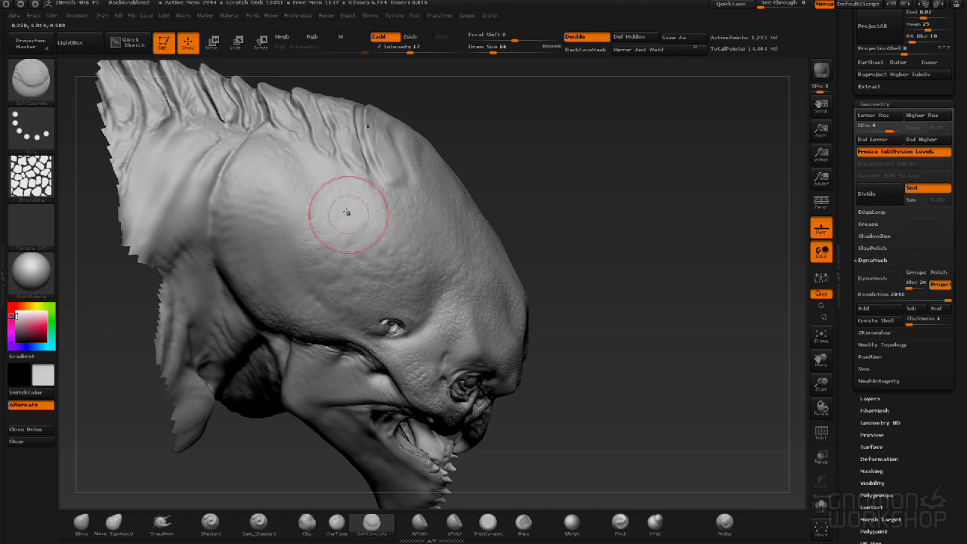
drag(517, 136, 495, 130)
key(])
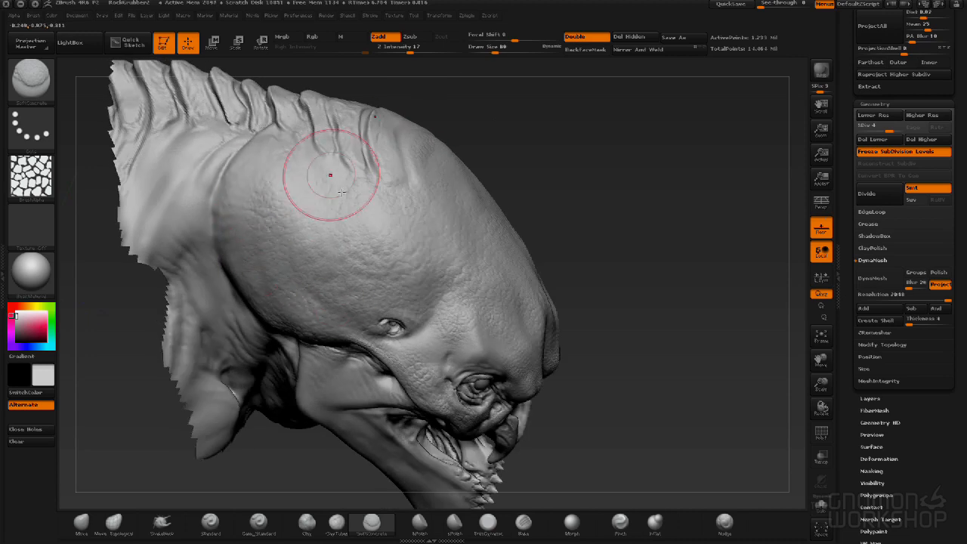
Fill in skin texture on the temple between the ear hole and eye and across the forehead.
drag(597, 165, 552, 149)
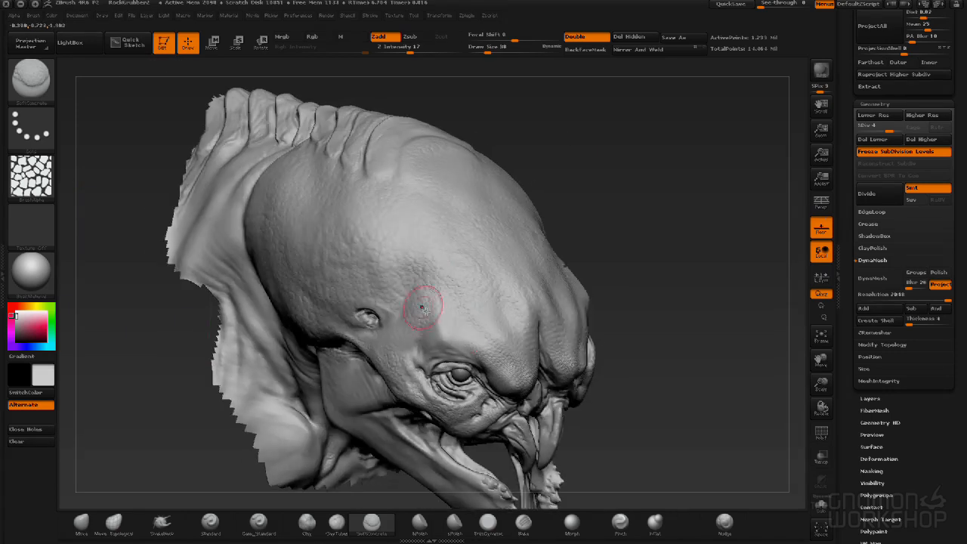
mouse_move(422, 319)
mouse_down()
mouse_move(437, 348)
mouse_move(477, 354)
mouse_up()
key(bracketleft)
mouse_move(680, 322)
mouse_down()
mouse_move(696, 313)
mouse_move(678, 210)
mouse_move(702, 177)
mouse_move(650, 137)
mouse_up()
drag(668, 190, 604, 253)
key(bracketright)
key(bracketright)
mouse_move(460, 121)
mouse_down()
mouse_move(477, 140)
mouse_move(502, 108)
mouse_up()
Refine the forehead texture with progressively smaller brush sizes down to 10.
key(bracketleft)
key(bracketleft)
key(bracketleft)
drag(730, 267, 668, 238)
drag(558, 181, 549, 183)
key(bracketleft)
key(bracketleft)
key(bracketleft)
drag(218, 402, 317, 382)
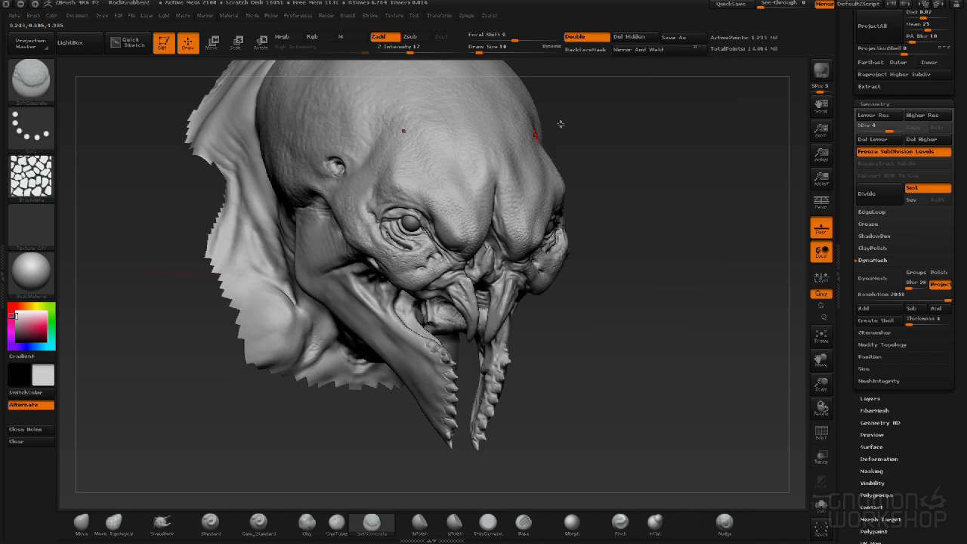
Carve fine creases along the central forehead cleft and inner brows with the Dam_Standard brush at draw size 6.
click(259, 522)
mouse_move(681, 184)
alt+mouse_down()
mouse_move(675, 173)
mouse_move(696, 186)
mouse_move(672, 175)
alt+mouse_up()
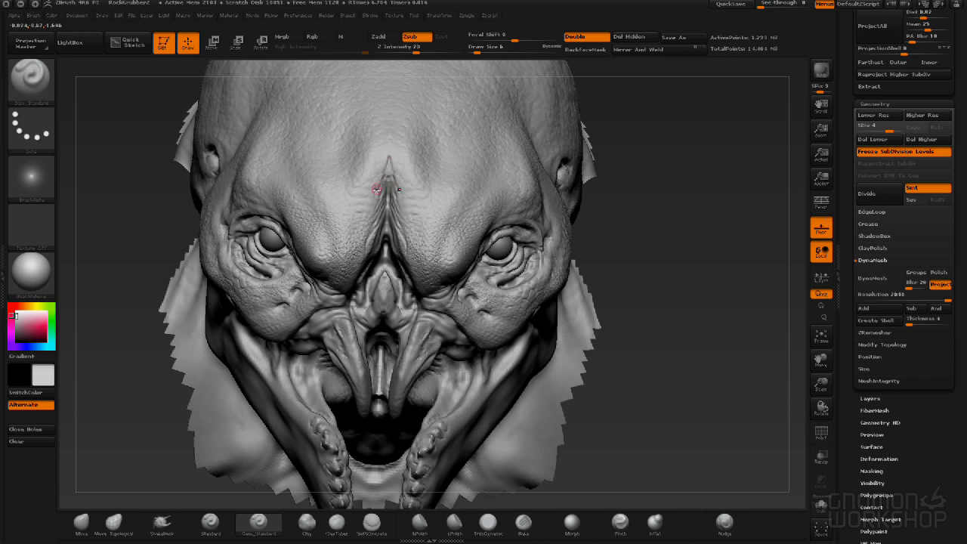
mouse_move(637, 314)
mouse_down()
mouse_move(604, 303)
mouse_move(665, 249)
mouse_move(430, 263)
mouse_up()
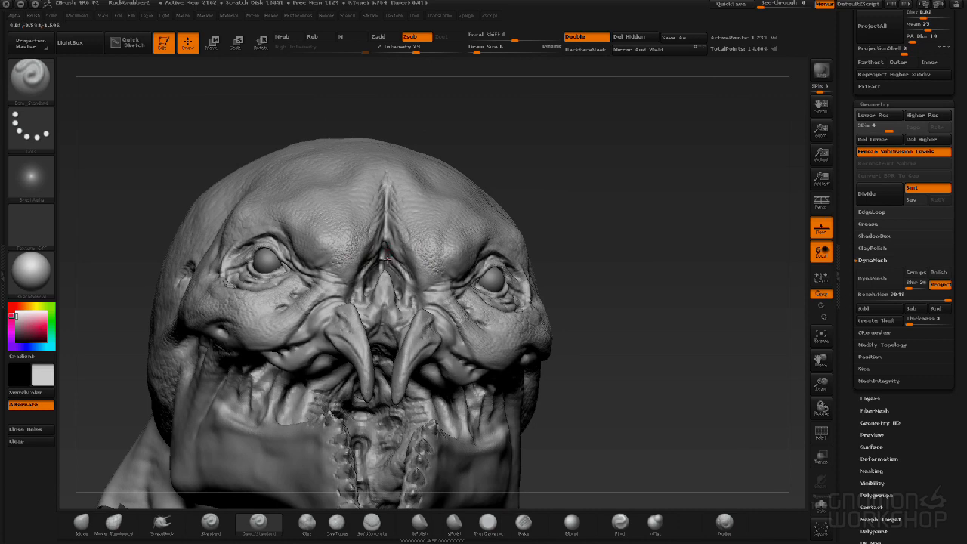
drag(599, 253, 418, 305)
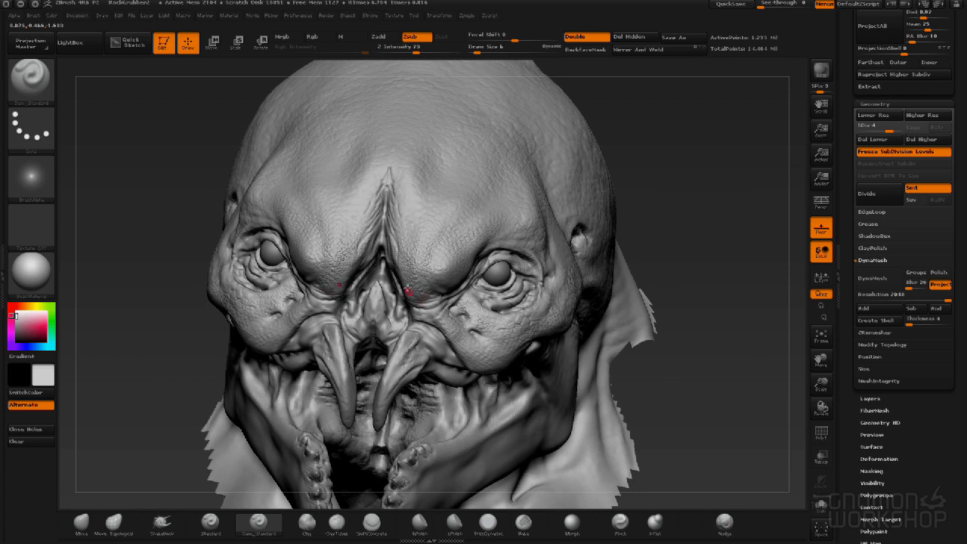
mouse_move(674, 194)
mouse_down()
mouse_move(683, 186)
mouse_move(616, 242)
mouse_up()
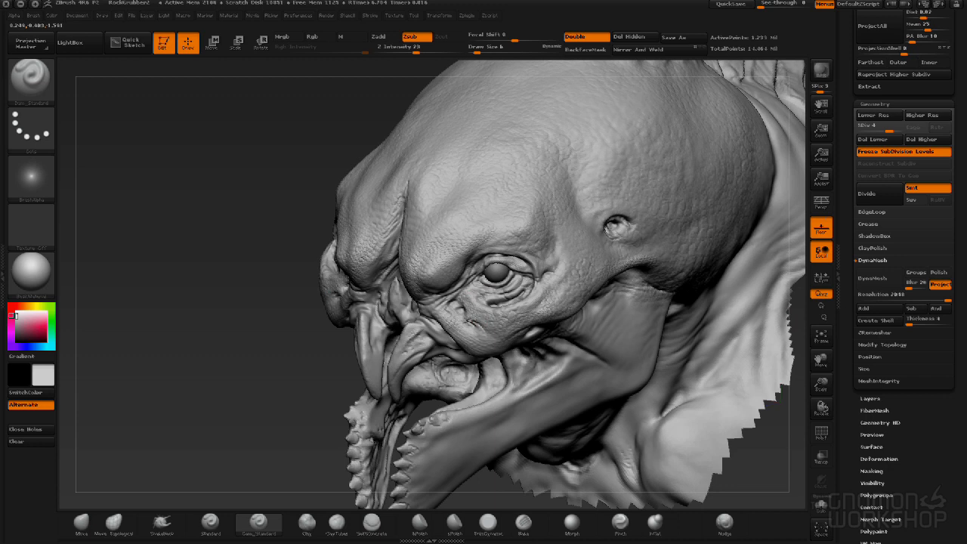
Carve fine creases around the cheek pits, beside the nose and at the base of the fangs.
drag(279, 350, 308, 341)
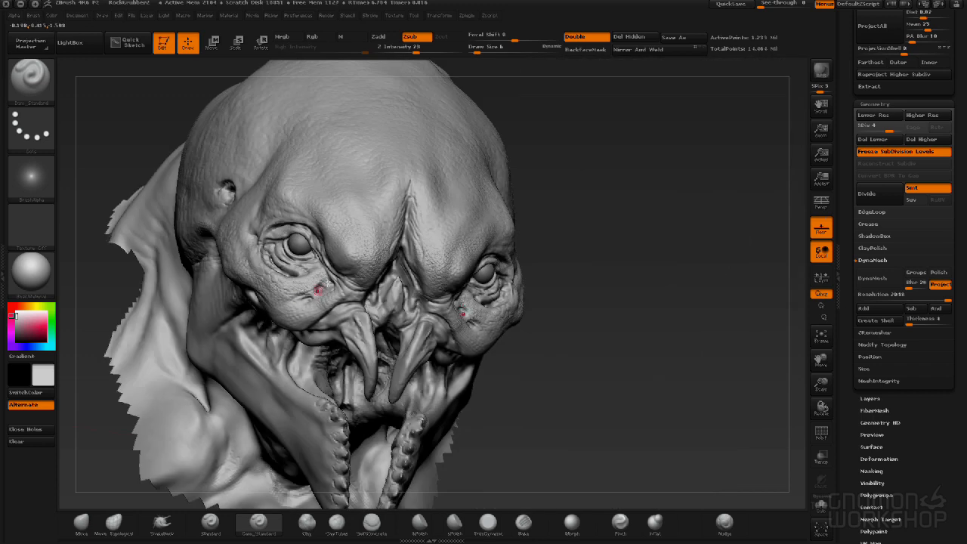
drag(636, 321, 592, 323)
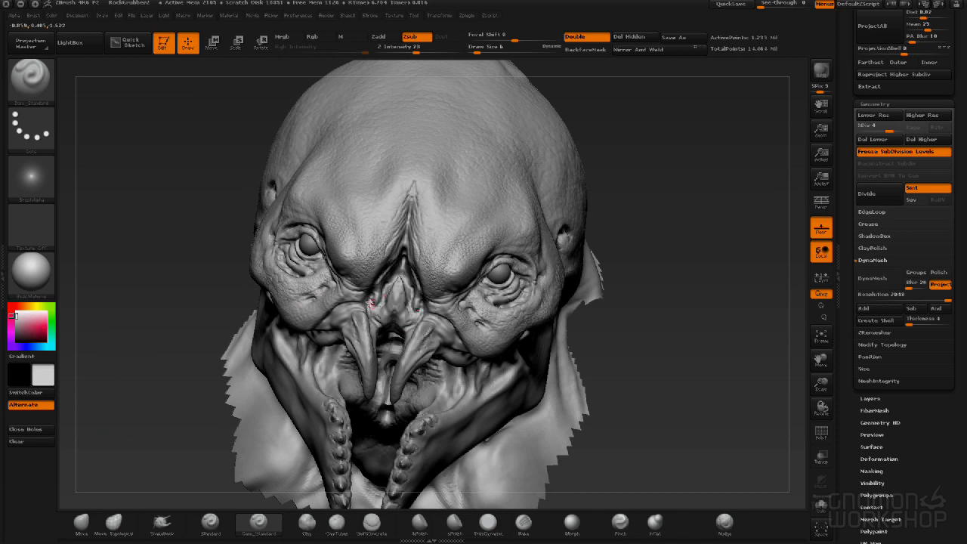
drag(690, 402, 442, 328)
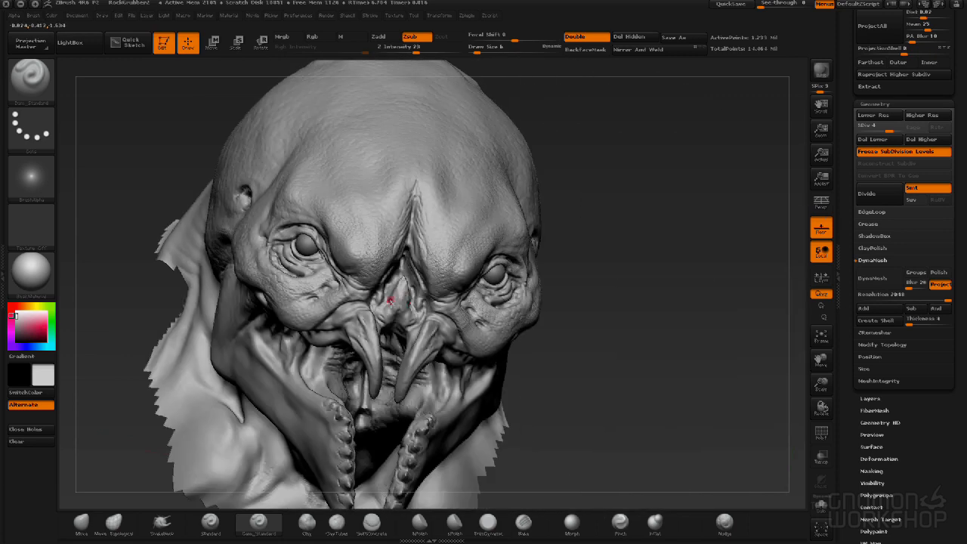
drag(628, 354, 310, 316)
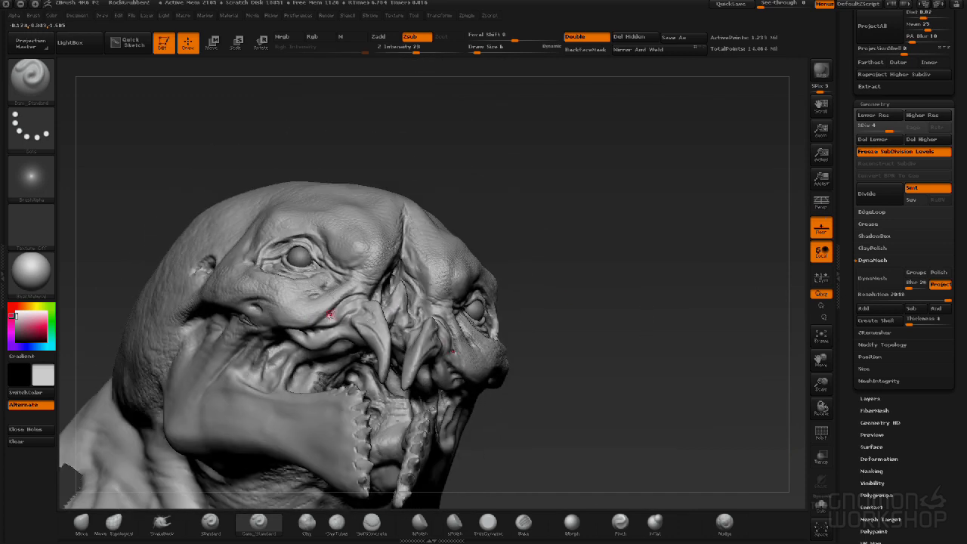
Carve fine creases around the jaw hinge, nose bridge and lower cheek edge with the Dam_Standard brush at draw size 6 to 8.
mouse_move(645, 309)
mouse_down()
mouse_move(672, 341)
mouse_move(504, 340)
mouse_up()
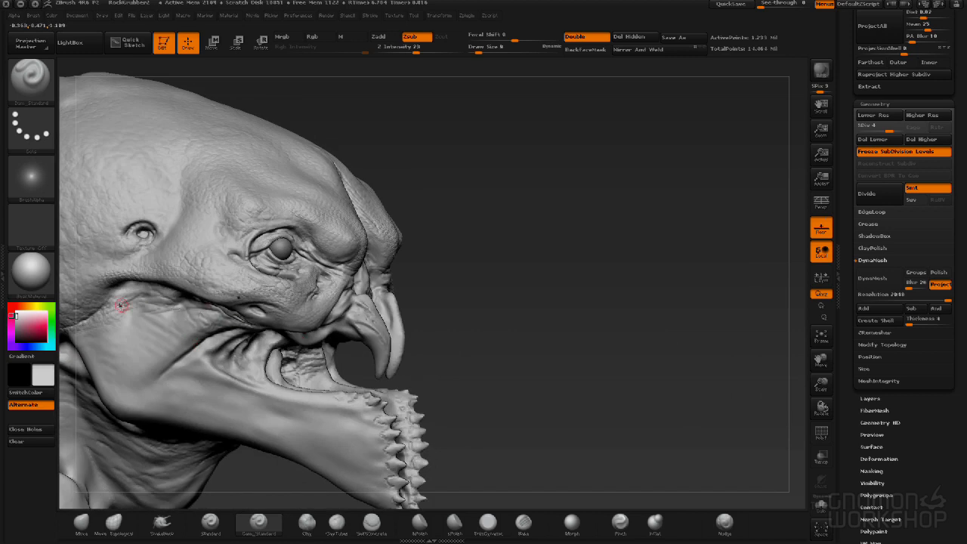
drag(483, 246, 289, 245)
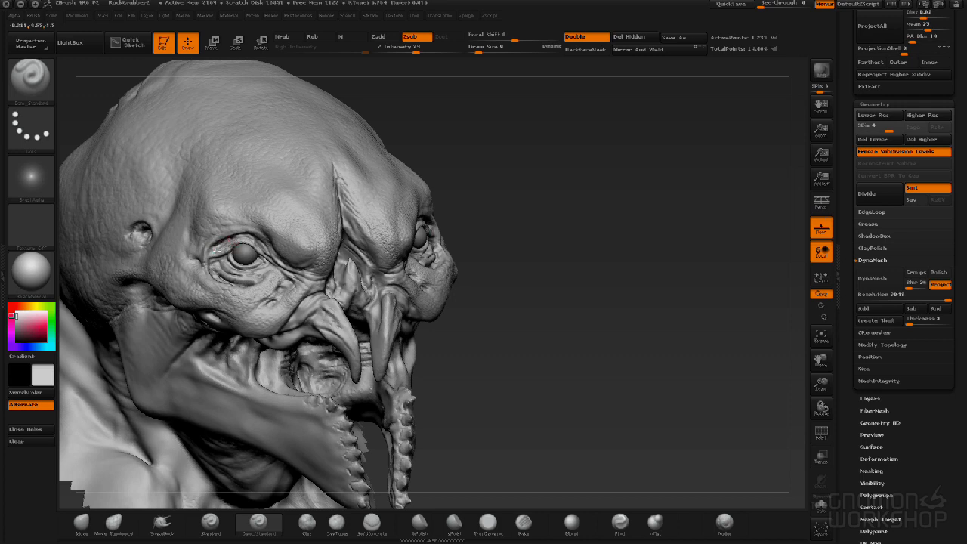
drag(512, 285, 339, 254)
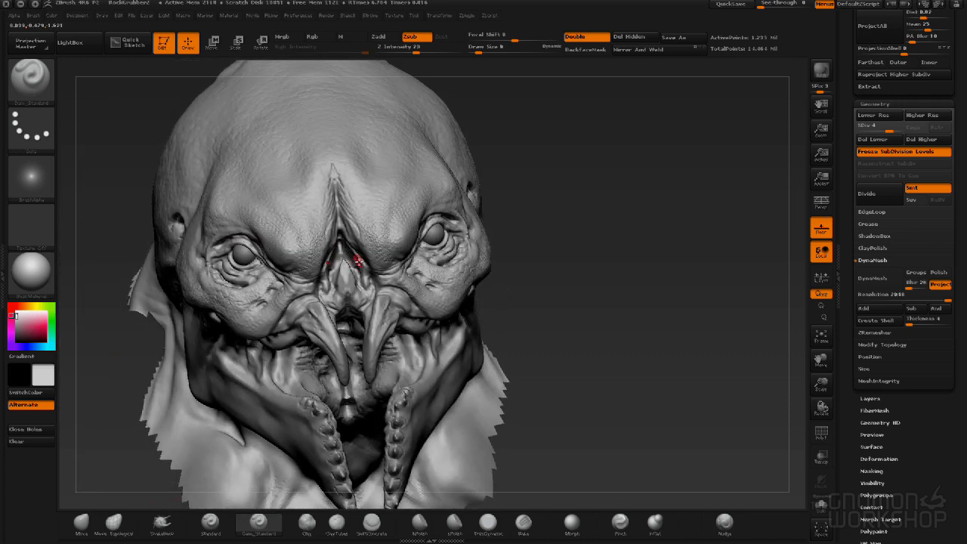
mouse_move(508, 321)
mouse_down()
mouse_move(552, 340)
mouse_move(667, 338)
mouse_up()
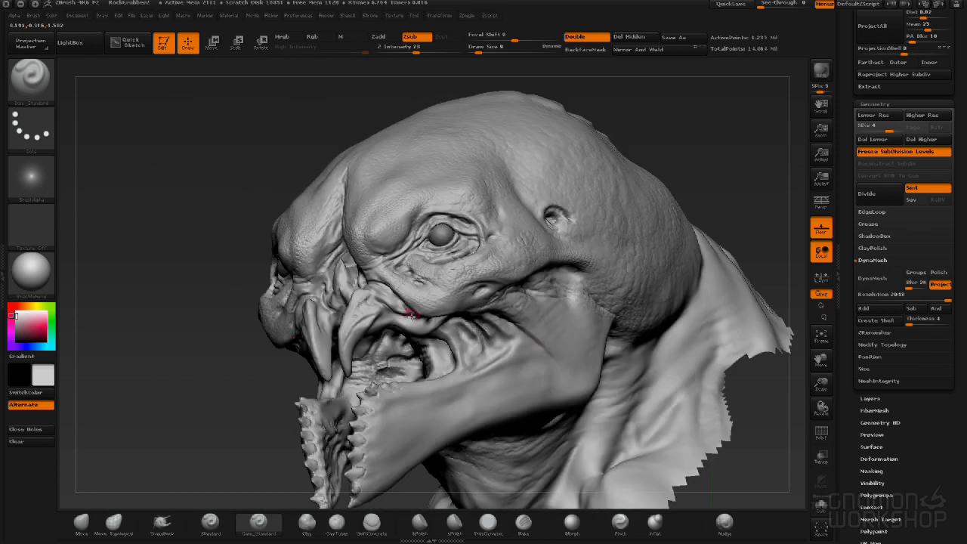
mouse_move(696, 108)
alt+mouse_down()
mouse_move(684, 170)
mouse_move(676, 162)
alt+mouse_up()
drag(177, 365, 173, 349)
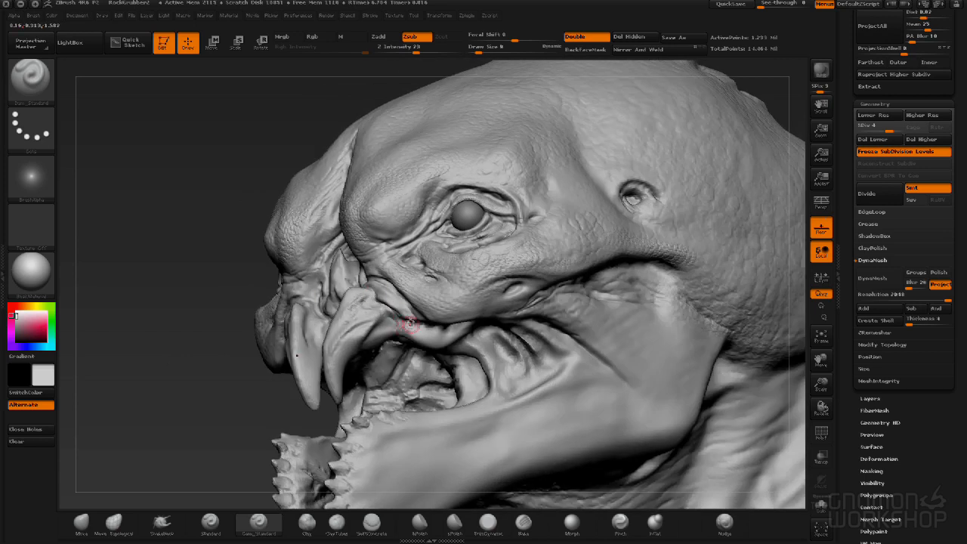
Deepen the fine creases beneath the eye and between the cheek and the base of the fangs.
drag(198, 211, 342, 228)
mouse_move(630, 196)
alt+mouse_down()
mouse_move(567, 141)
mouse_move(513, 138)
alt+mouse_up()
mouse_move(659, 184)
mouse_down()
mouse_move(568, 184)
mouse_move(501, 164)
mouse_move(546, 154)
mouse_move(563, 181)
mouse_move(620, 192)
mouse_up()
alt+drag(554, 215, 587, 234)
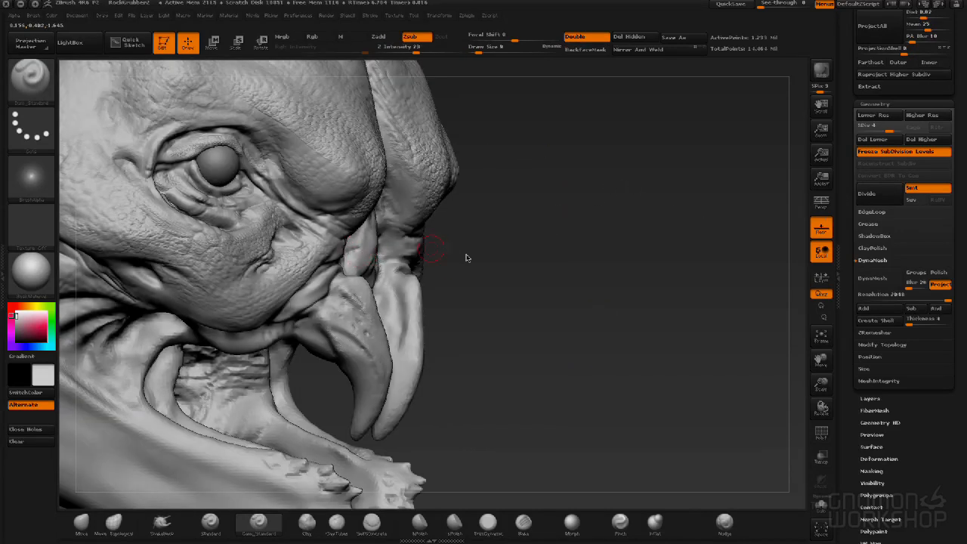
drag(527, 254, 493, 257)
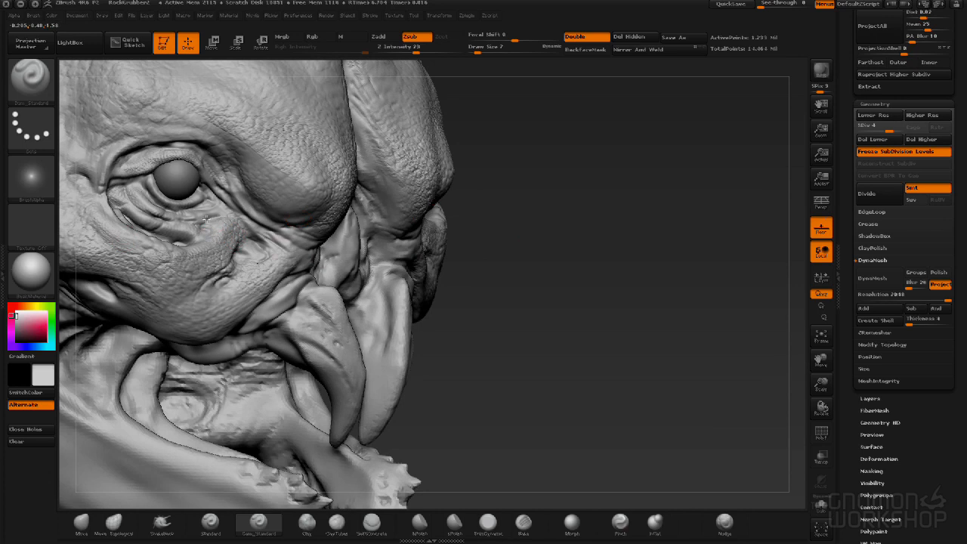
alt+drag(535, 242, 529, 232)
Enlarge the brush to draw size 24 and smooth the skin texture on the inner brow bulge beside the eye.
key(bracketright)
key(bracketright)
key(bracketleft)
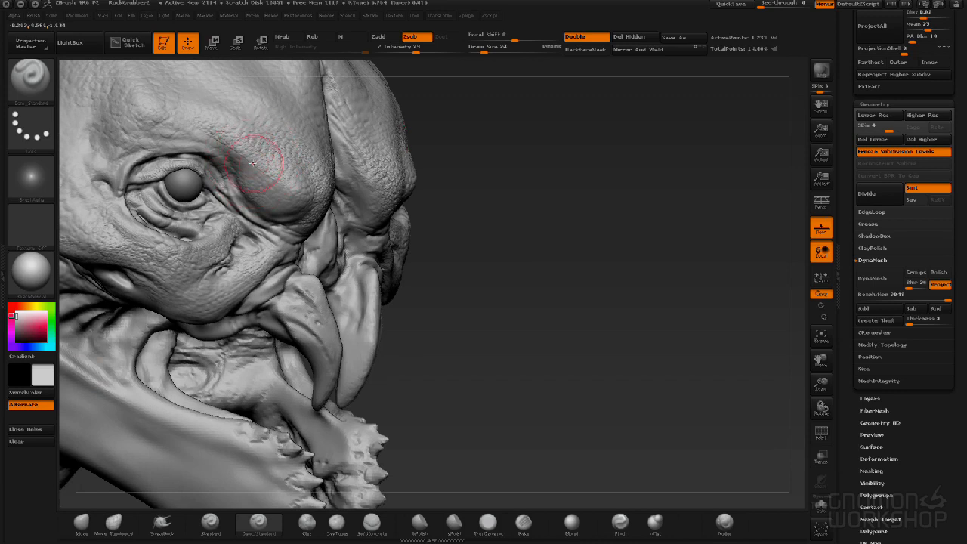
shift+drag(257, 162, 284, 191)
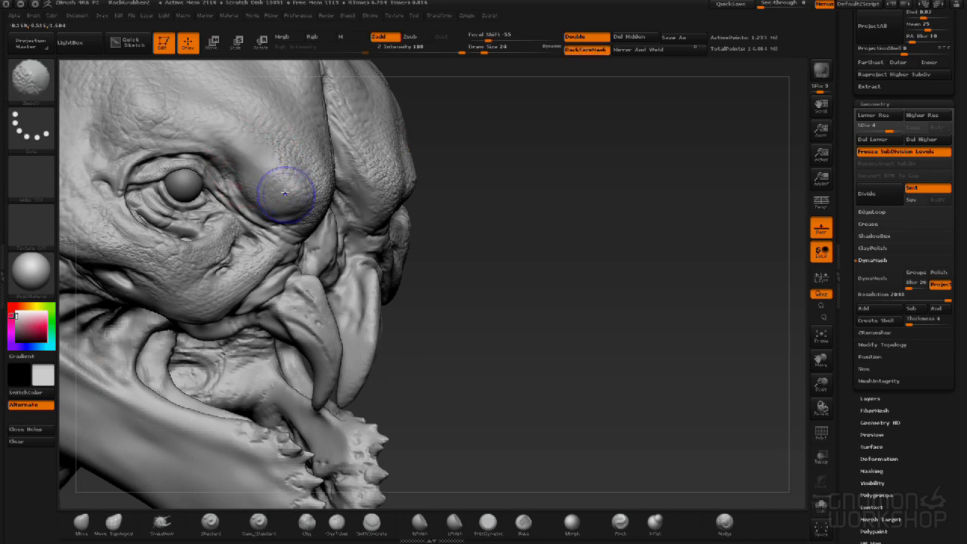
mouse_move(464, 244)
mouse_down()
mouse_move(579, 248)
mouse_move(384, 294)
mouse_up()
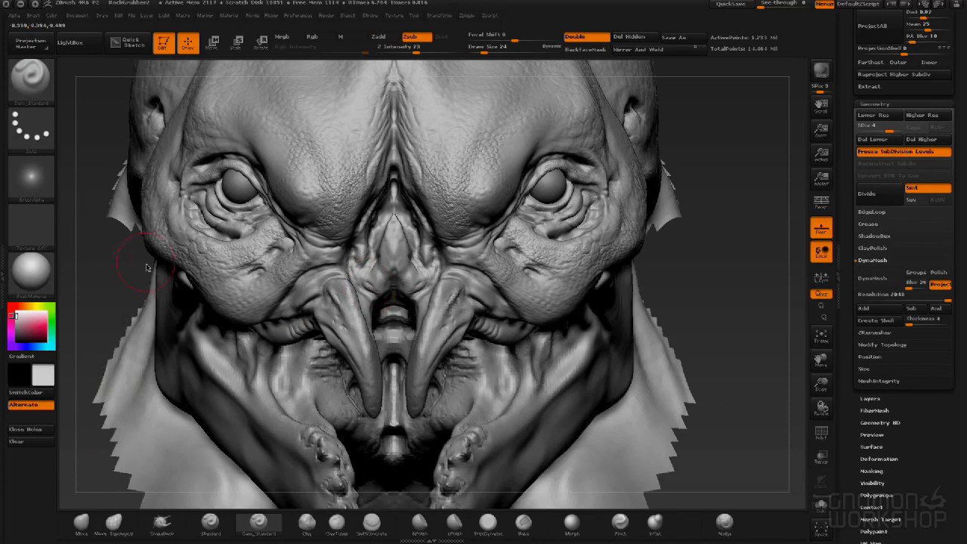
Frame the whole head and raise the specular value of BasicMaterial to make the skin shinier.
mouse_move(116, 266)
alt+mouse_down()
mouse_move(265, 286)
mouse_move(370, 333)
alt+mouse_up()
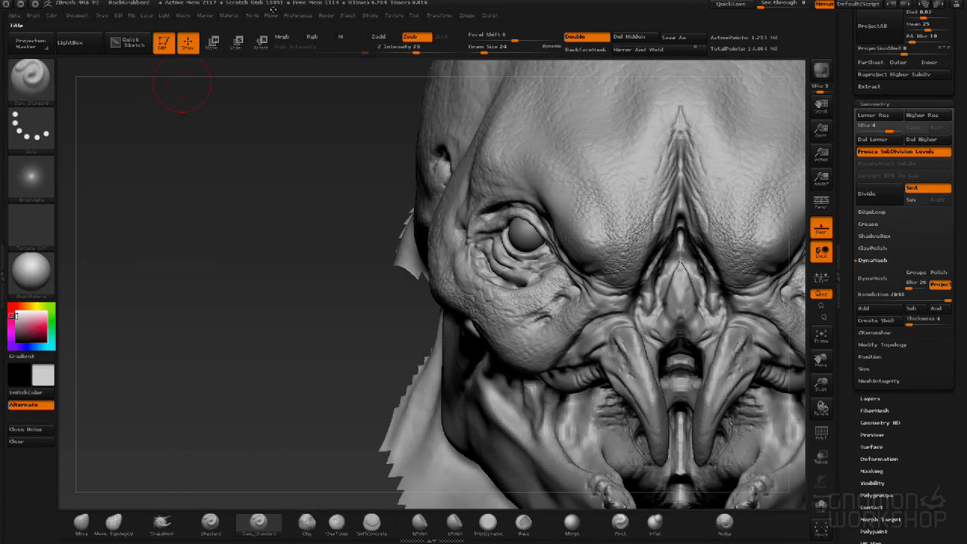
key(f)
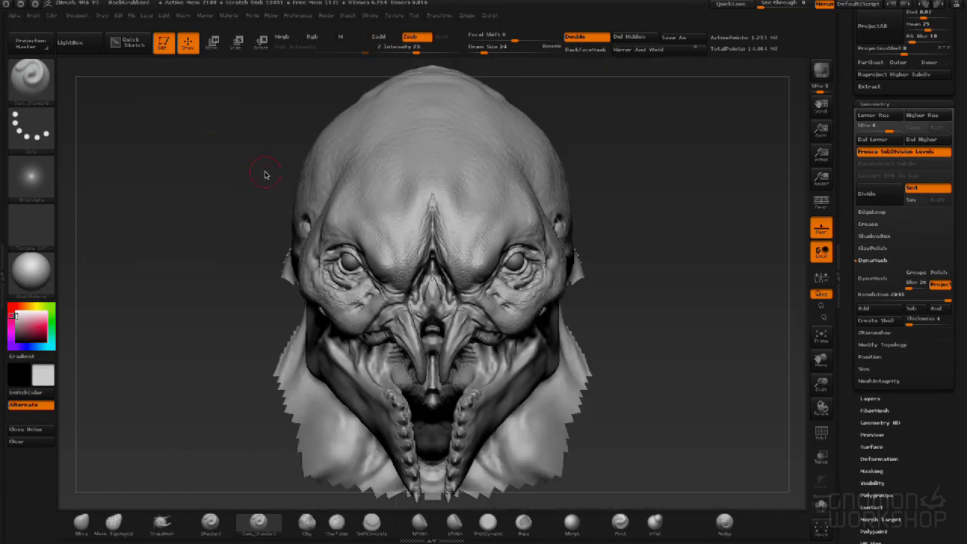
click(230, 18)
drag(272, 275, 297, 283)
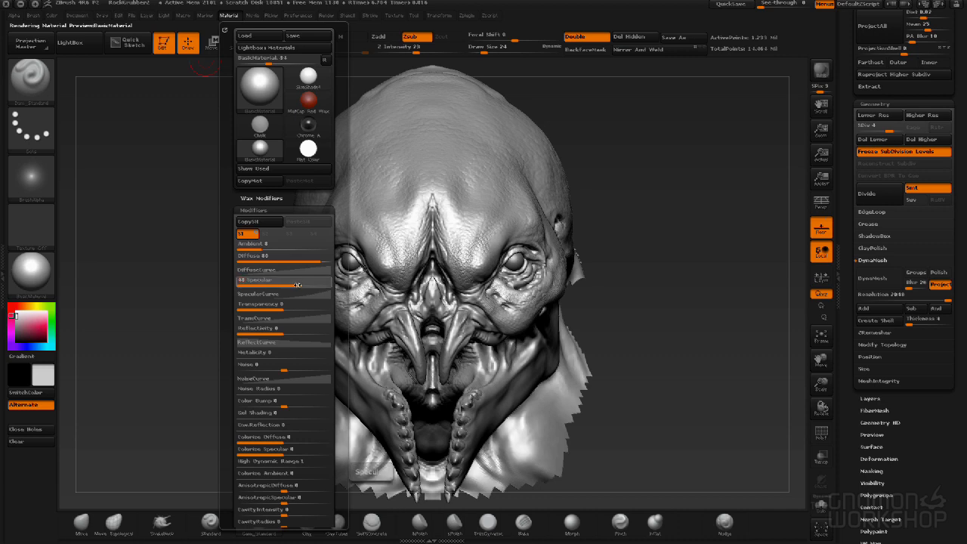
Carve and soften fine creases at the outer eye corner and beside the nose with the Dam_Standard brush at draw size 6.
drag(165, 197, 281, 167)
mouse_move(505, 124)
mouse_down()
mouse_move(452, 138)
mouse_move(511, 143)
mouse_move(235, 131)
mouse_up()
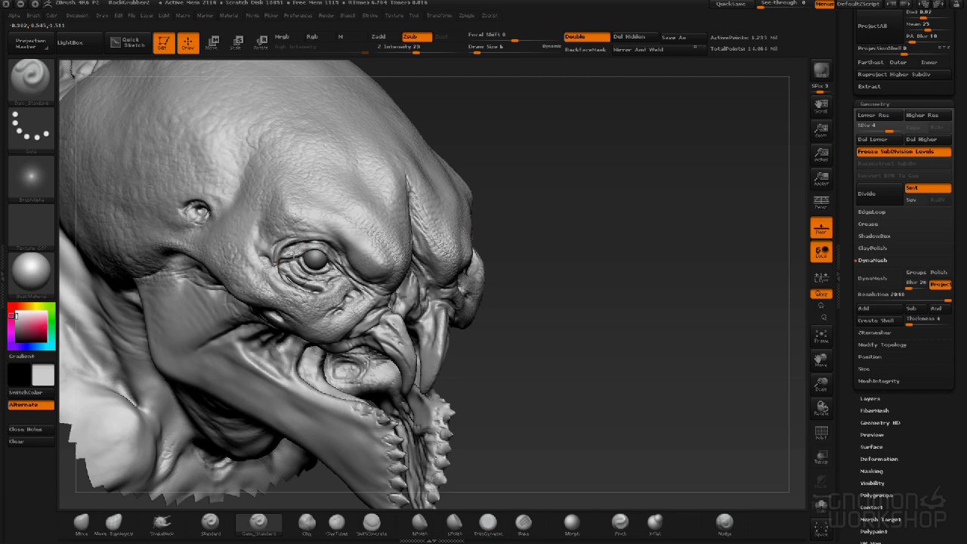
drag(539, 333, 536, 345)
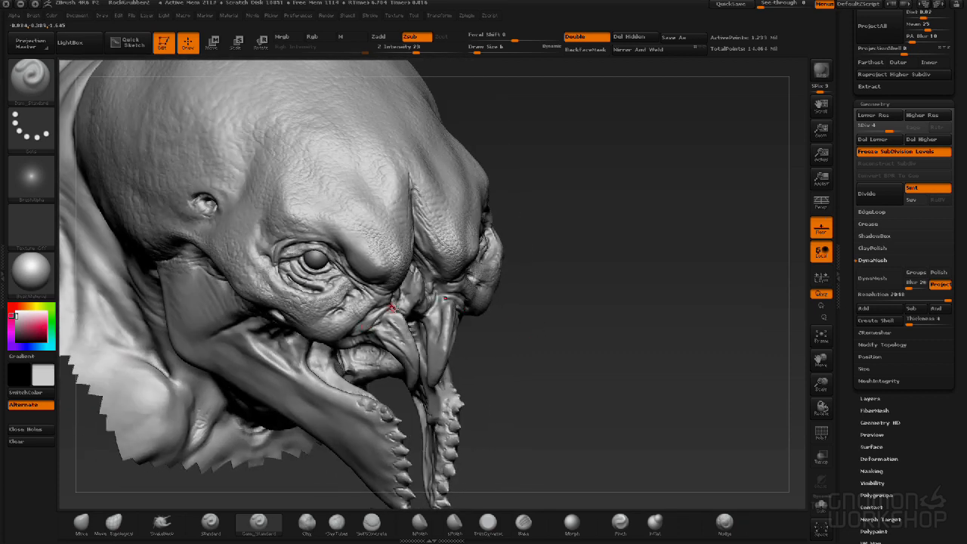
drag(482, 353, 387, 306)
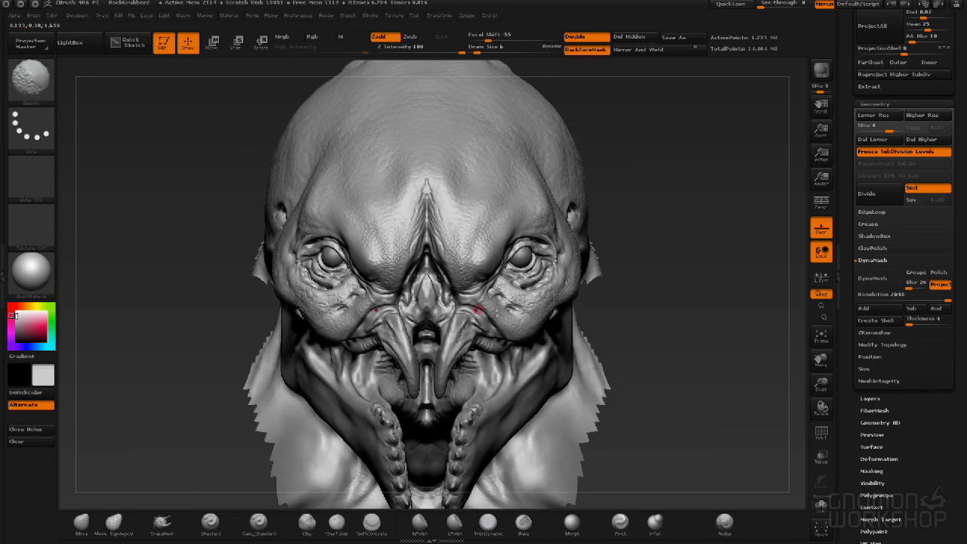
Build up fine raised detail on the cheeks, central forehead cleft and jaw with the Standard brush at draw size 6 to 8.
click(210, 522)
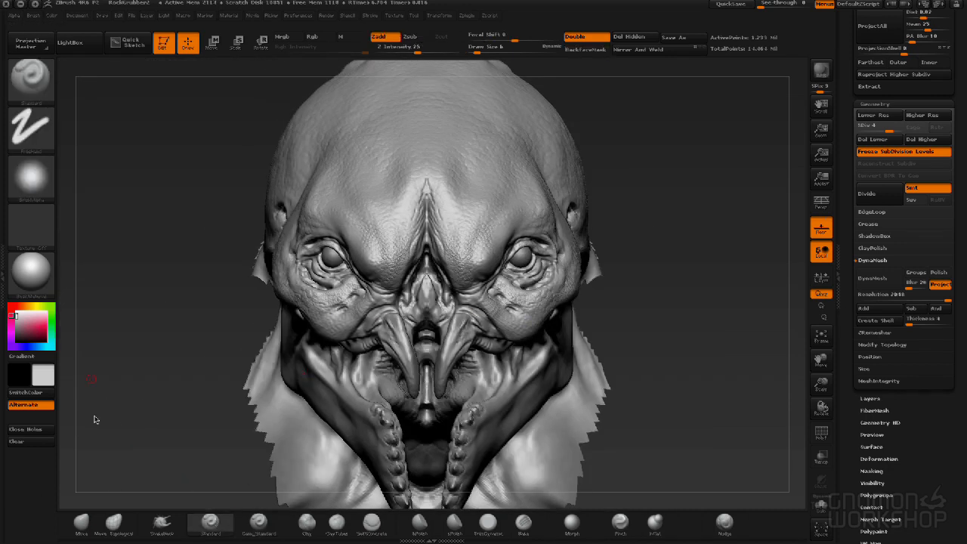
drag(203, 331, 210, 335)
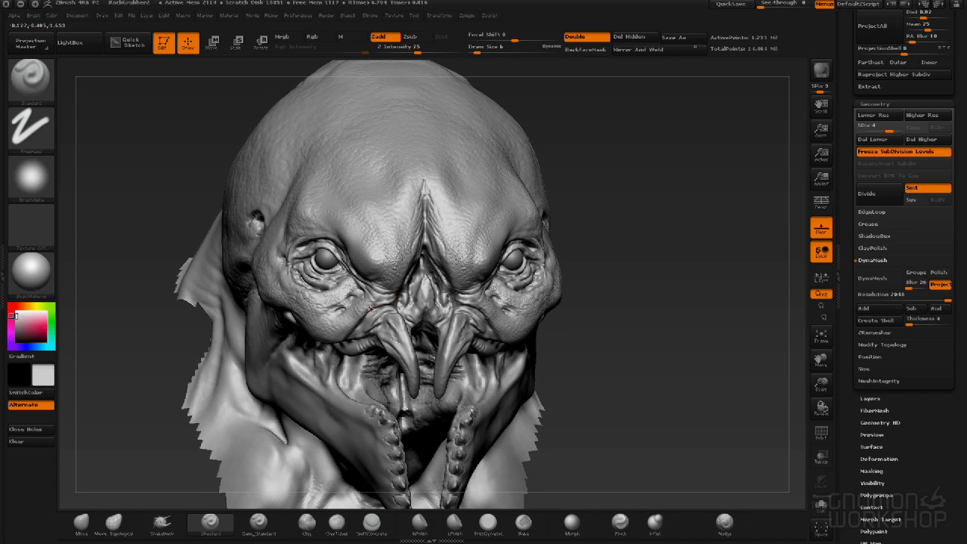
mouse_move(164, 213)
mouse_down()
mouse_move(190, 224)
mouse_move(221, 203)
mouse_up()
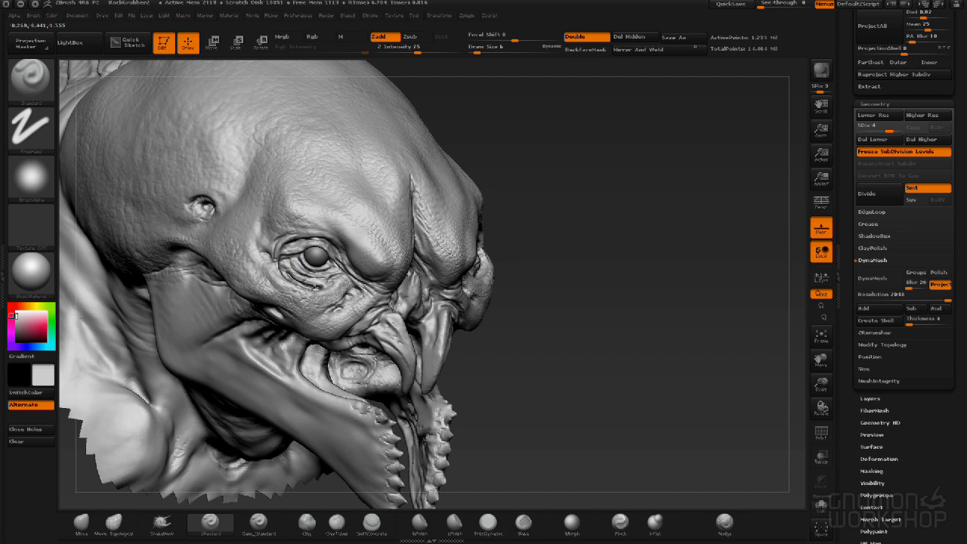
drag(521, 337, 461, 340)
mouse_move(573, 365)
mouse_down()
mouse_move(541, 359)
mouse_move(594, 305)
mouse_move(581, 249)
mouse_up()
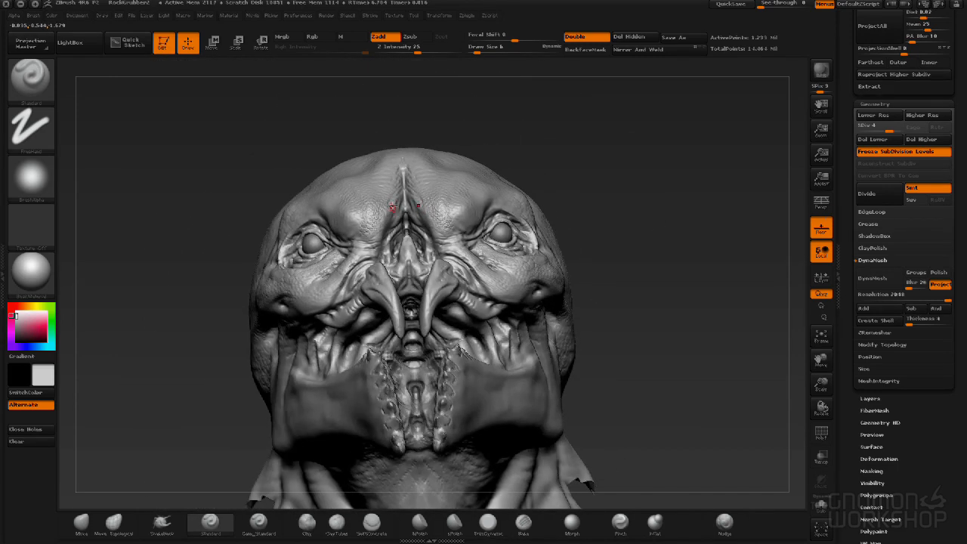
mouse_move(644, 265)
mouse_down()
mouse_move(685, 283)
mouse_move(620, 332)
mouse_up()
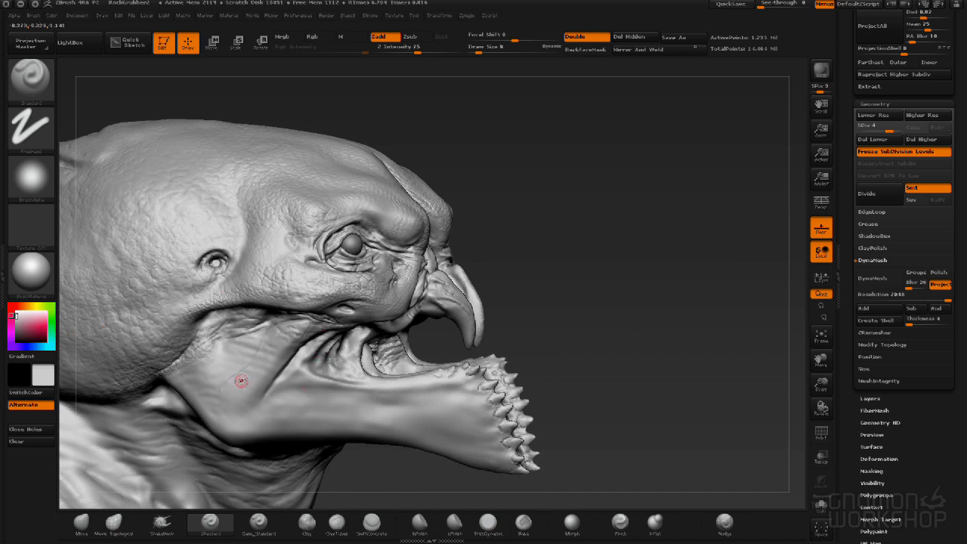
key(shift)
Build up and blend the neck folds behind the lower edge of the cranium using a larger Standard brush.
mouse_move(641, 227)
mouse_down()
mouse_move(620, 238)
mouse_move(583, 210)
mouse_move(466, 264)
mouse_move(665, 199)
mouse_up()
mouse_move(603, 187)
alt+mouse_down()
mouse_move(637, 209)
mouse_move(642, 230)
alt+mouse_up()
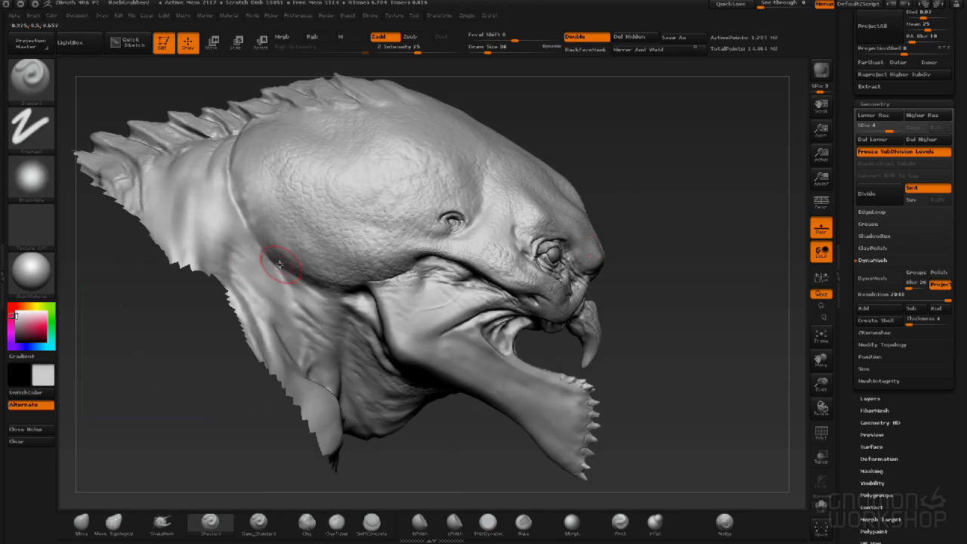
mouse_move(239, 216)
mouse_down()
mouse_move(291, 268)
mouse_move(242, 233)
mouse_up()
key(bracketright)
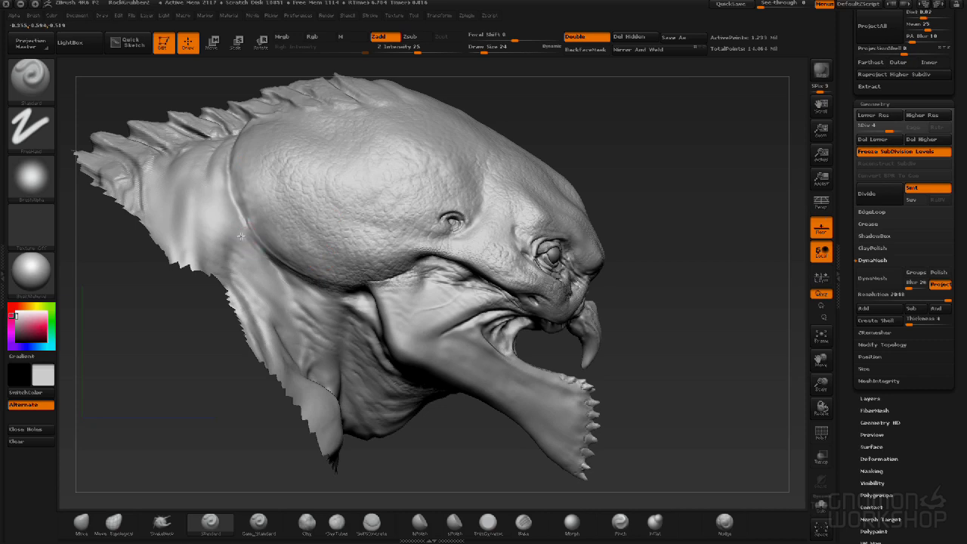
key(bracketright)
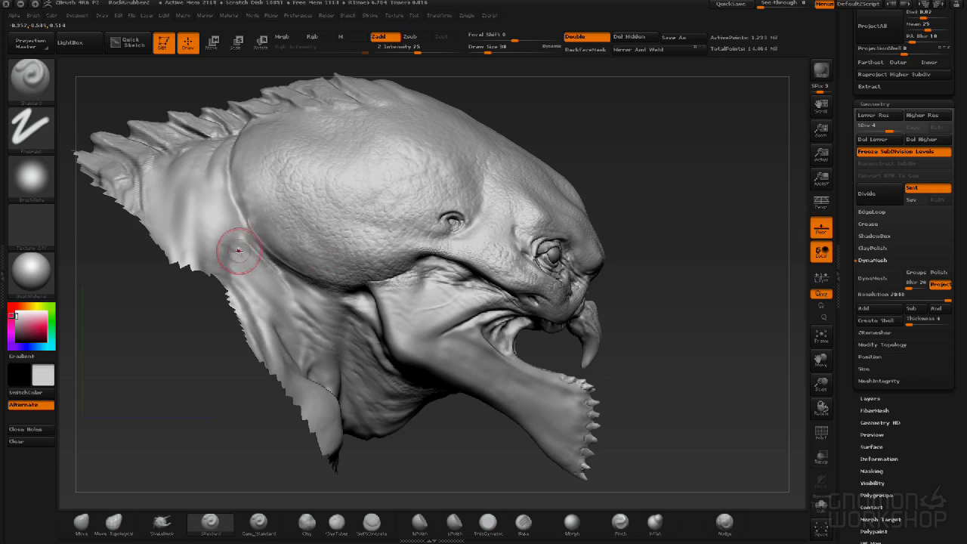
key(shift)
Raise thin wrinkles across the upper jaw below the cheek with the Standard brush at draw size 10.
drag(460, 492, 448, 479)
key(bracketleft)
key(bracketleft)
key(bracketleft)
key(bracketleft)
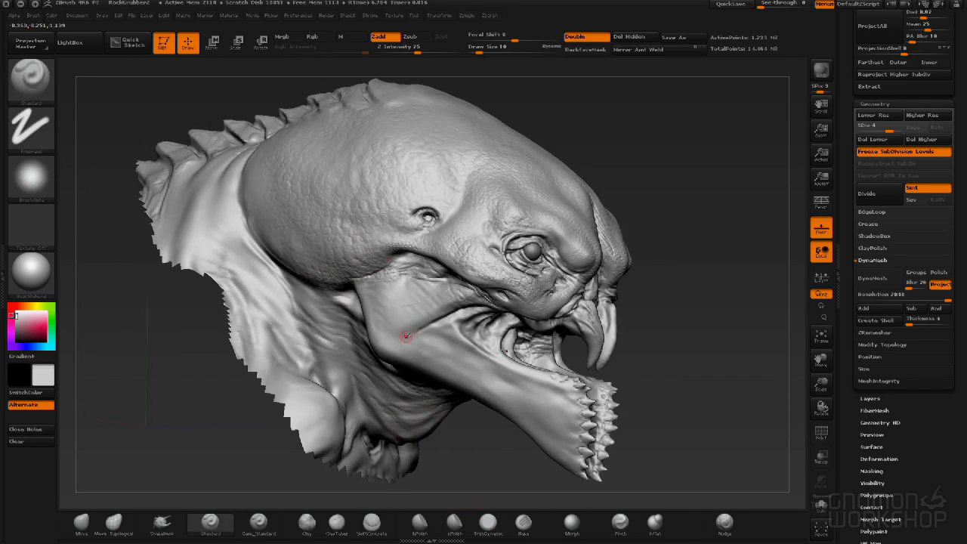
mouse_move(464, 303)
mouse_down()
mouse_move(397, 337)
mouse_move(428, 319)
mouse_up()
Enlarge the Standard brush to draw size 66 and load the streaked Alpha 58.
key(bracketright)
key(bracketright)
key(bracketright)
key(bracketright)
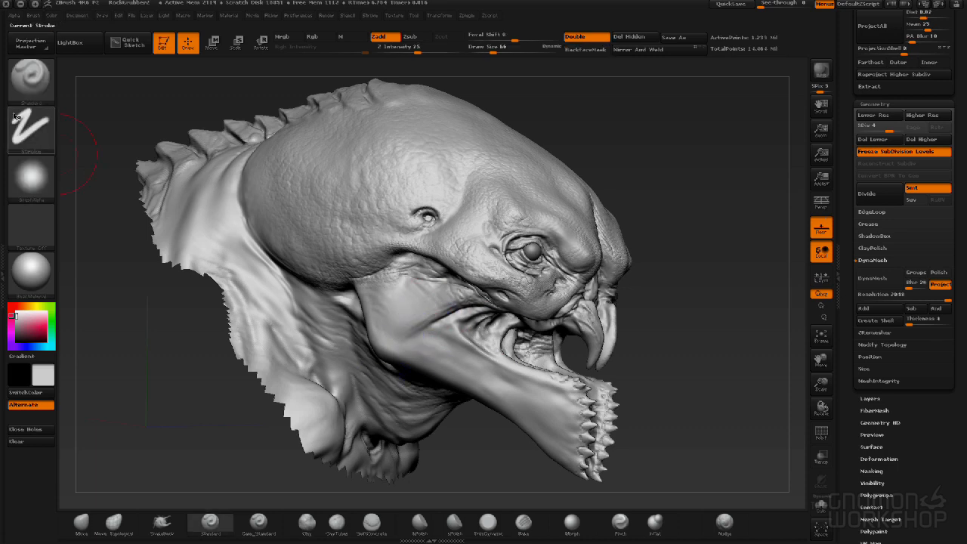
click(32, 182)
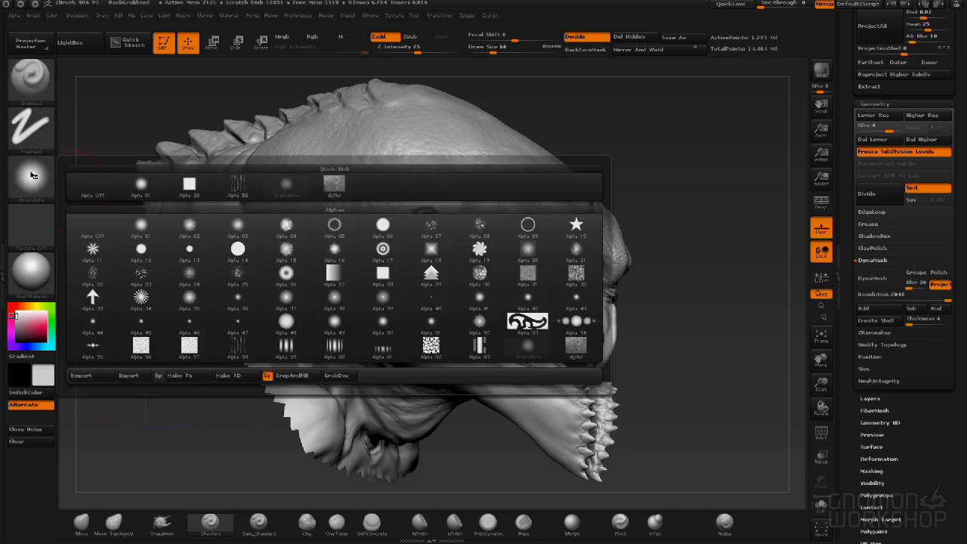
click(256, 346)
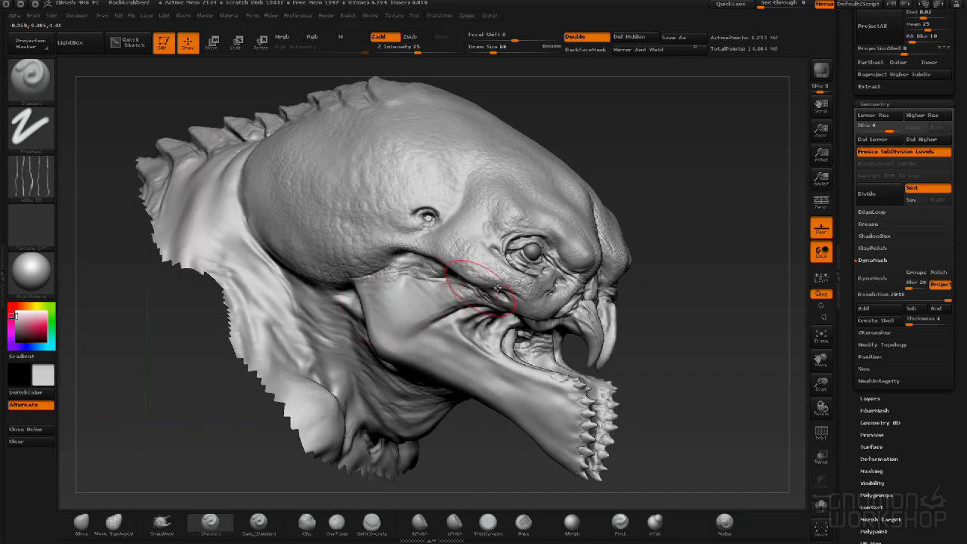
Stroke streaked wrinkles over the brow and around the eye at draw size 52, lowering the Z Intensity to 10.
drag(670, 156, 587, 173)
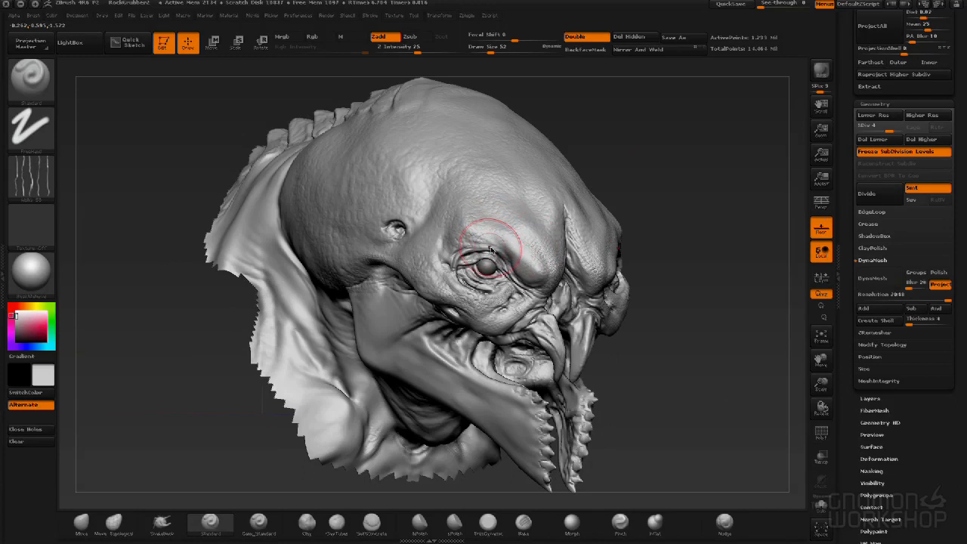
shift+drag(499, 229, 470, 227)
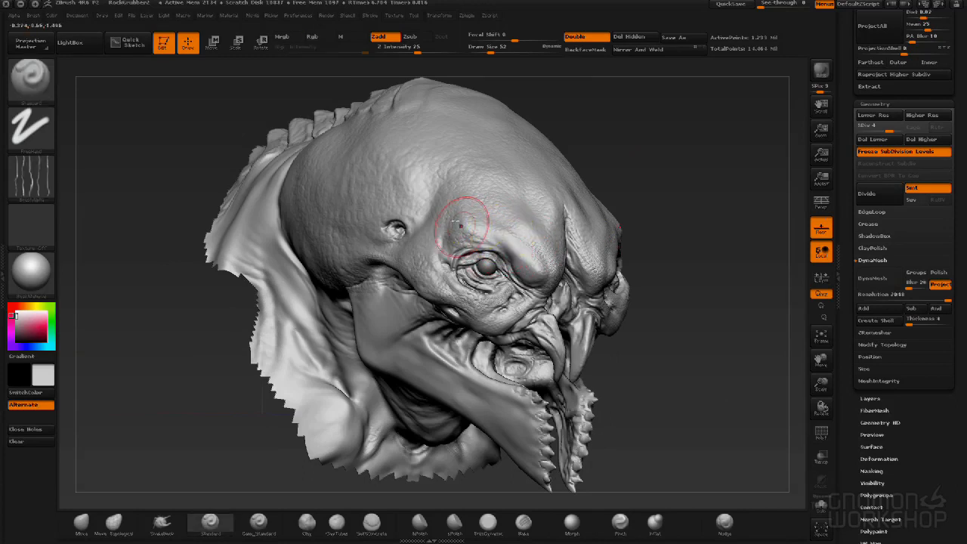
drag(417, 49, 402, 49)
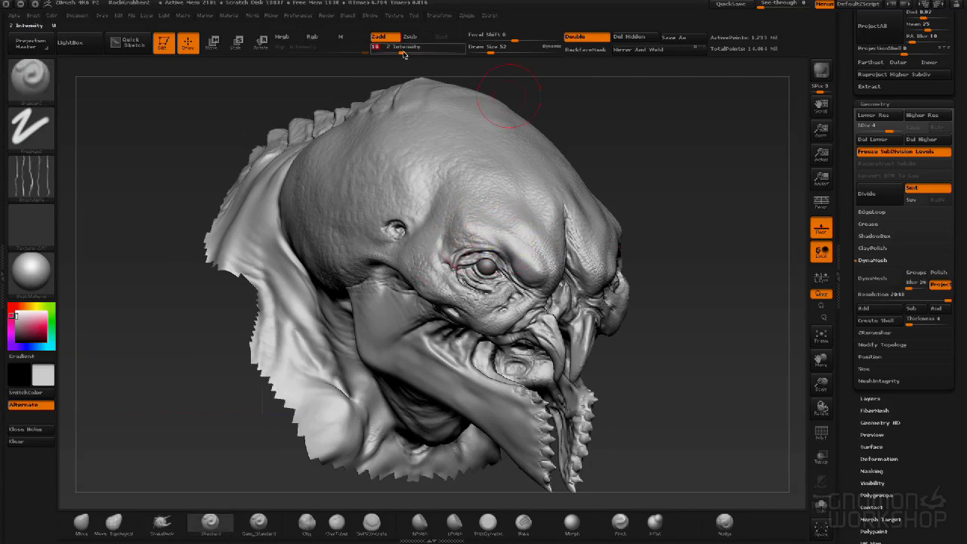
mouse_move(460, 245)
mouse_down()
mouse_move(503, 259)
mouse_move(470, 296)
mouse_move(492, 285)
mouse_move(462, 261)
mouse_up()
drag(459, 277, 505, 288)
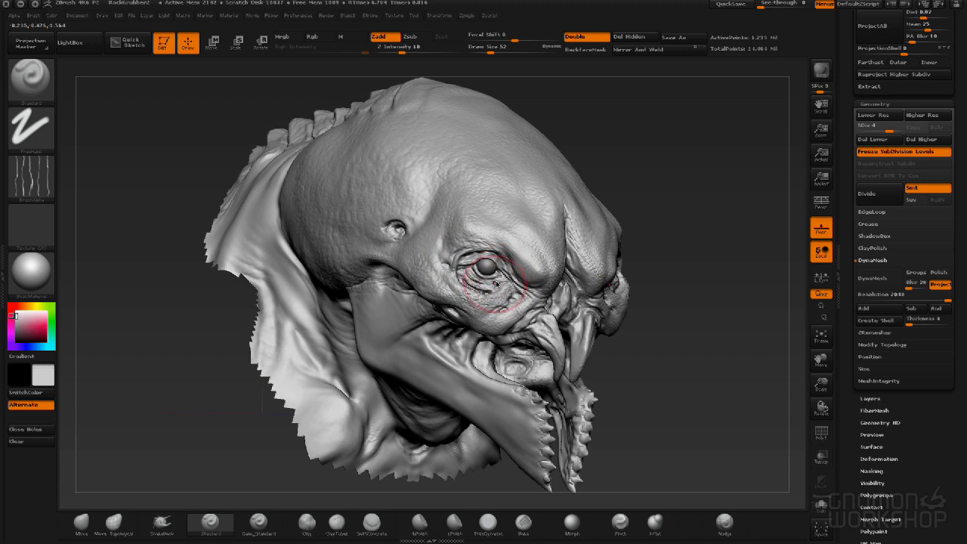
mouse_move(504, 252)
mouse_down()
mouse_move(459, 248)
mouse_move(483, 234)
mouse_move(458, 248)
mouse_move(451, 240)
mouse_move(462, 257)
mouse_move(454, 266)
mouse_up()
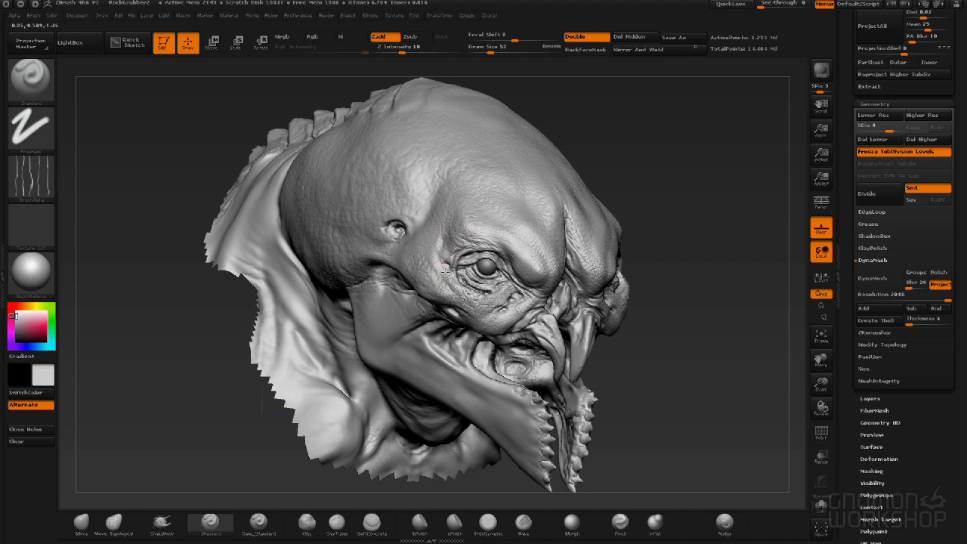
Stroke streaked alpha detail over the brow ridges and forehead at draw size 94 and smooth the brow surface.
drag(610, 162, 594, 162)
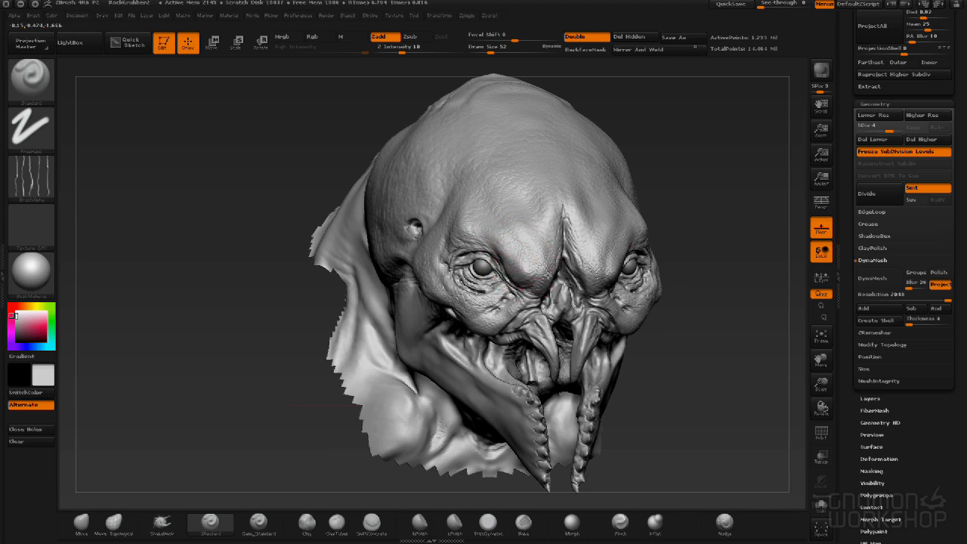
mouse_move(673, 152)
mouse_down()
mouse_move(600, 217)
mouse_move(554, 213)
mouse_move(537, 290)
mouse_up()
drag(741, 199, 670, 198)
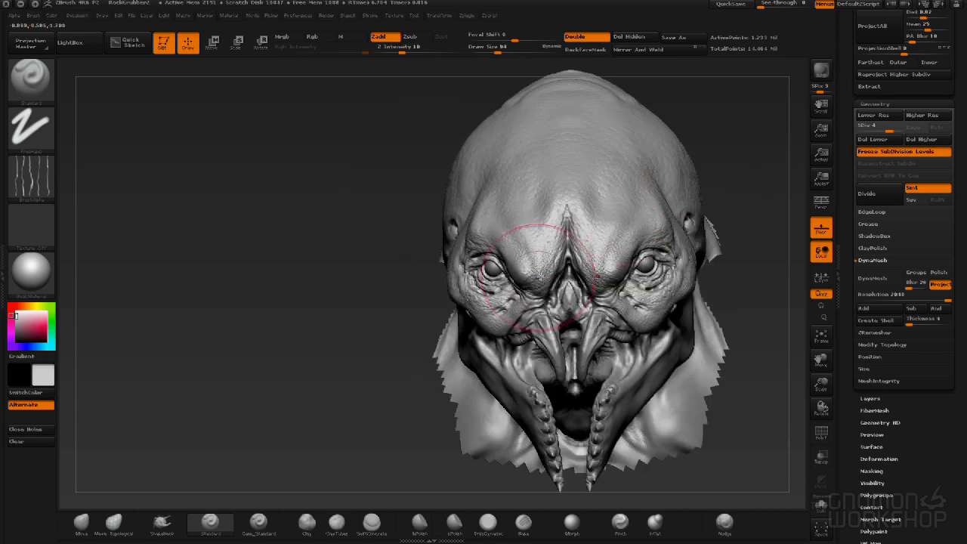
drag(539, 278, 542, 206)
drag(307, 255, 551, 205)
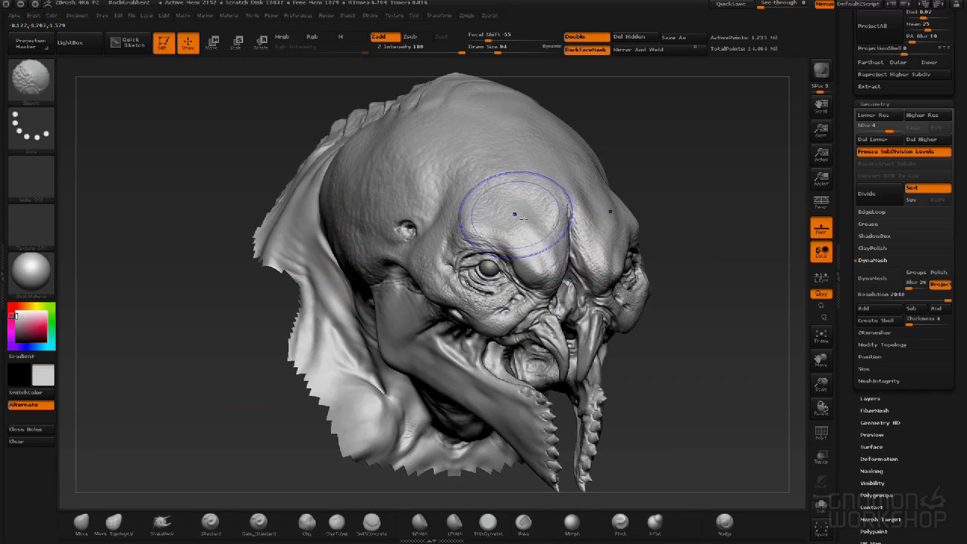
drag(725, 134, 410, 302)
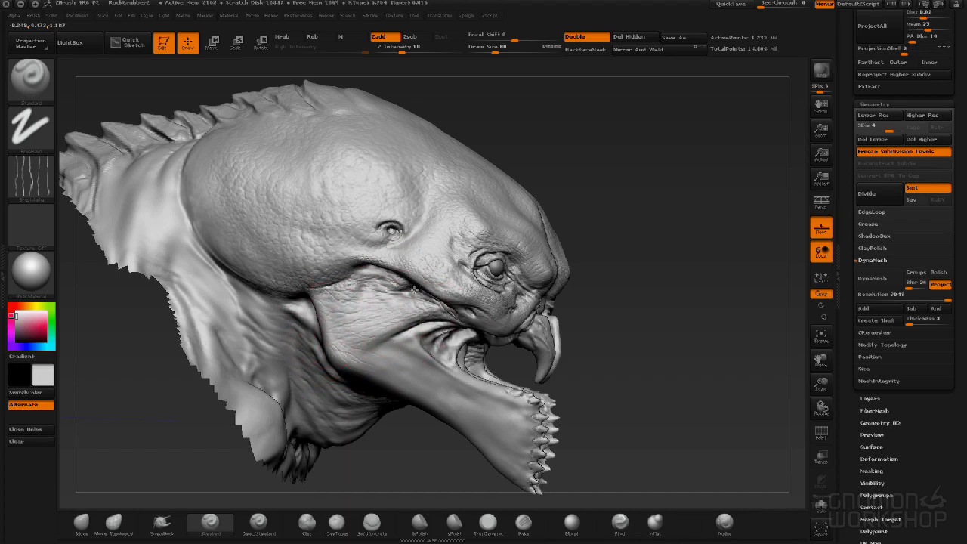
Texture the upper jaw patch below the cheek with the SoftConcrete brush at Z Intensity 32 and draw size 8 to 10.
click(372, 523)
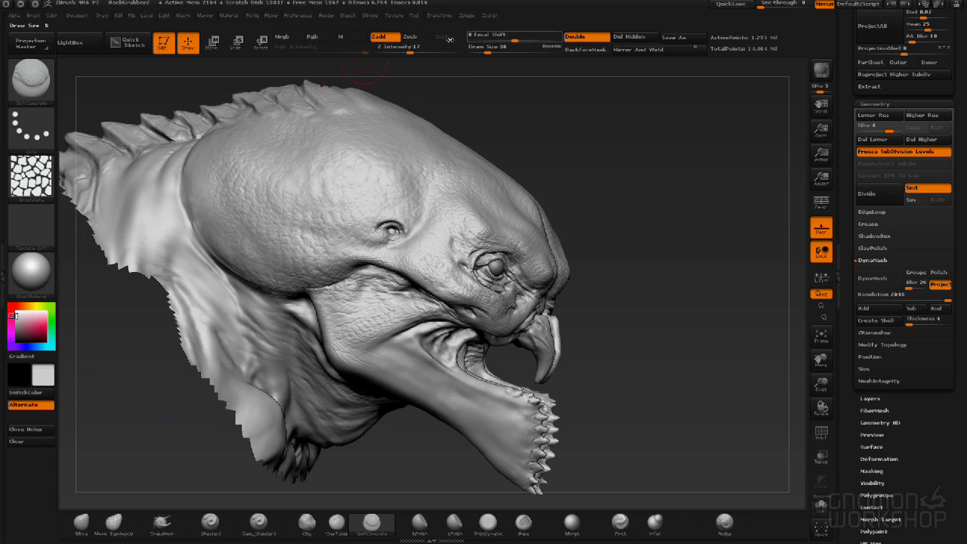
click(423, 48)
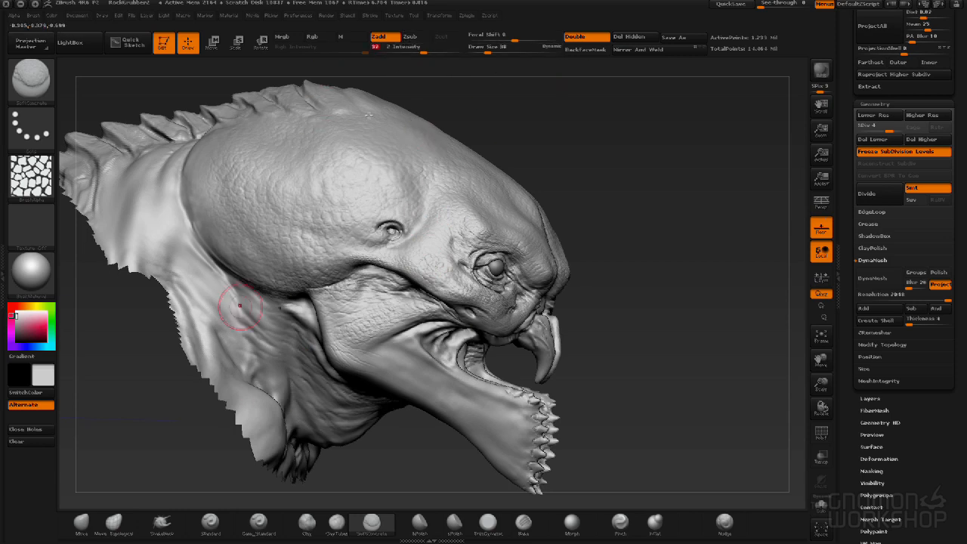
drag(364, 323, 344, 318)
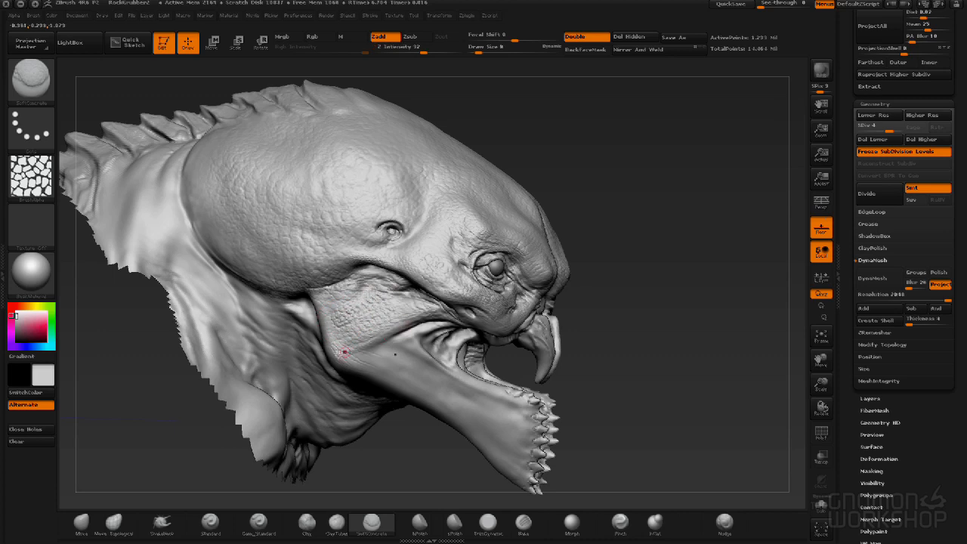
mouse_move(379, 326)
mouse_down()
mouse_move(336, 334)
mouse_move(346, 280)
mouse_move(444, 311)
mouse_up()
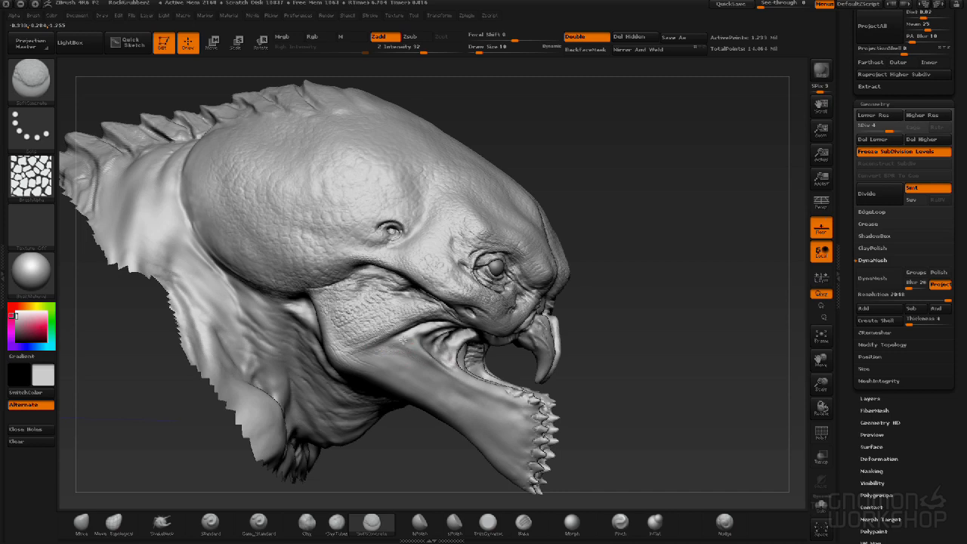
Render a shadowed preview of the head from the front to check the skin detail.
mouse_move(689, 399)
mouse_down()
mouse_move(640, 396)
mouse_move(698, 400)
mouse_move(707, 358)
mouse_move(459, 288)
mouse_up()
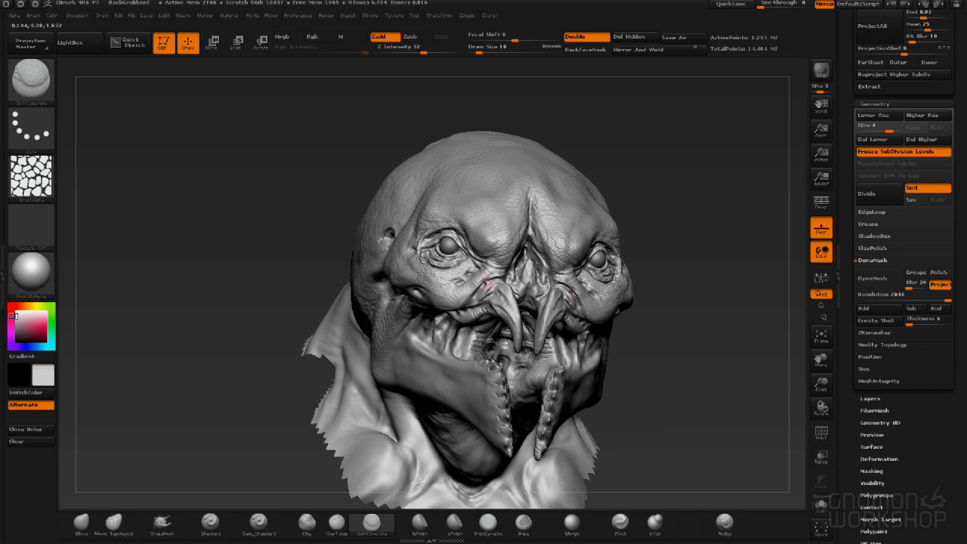
mouse_move(716, 242)
mouse_down()
mouse_move(697, 270)
mouse_move(752, 250)
mouse_move(663, 254)
mouse_move(655, 133)
mouse_up()
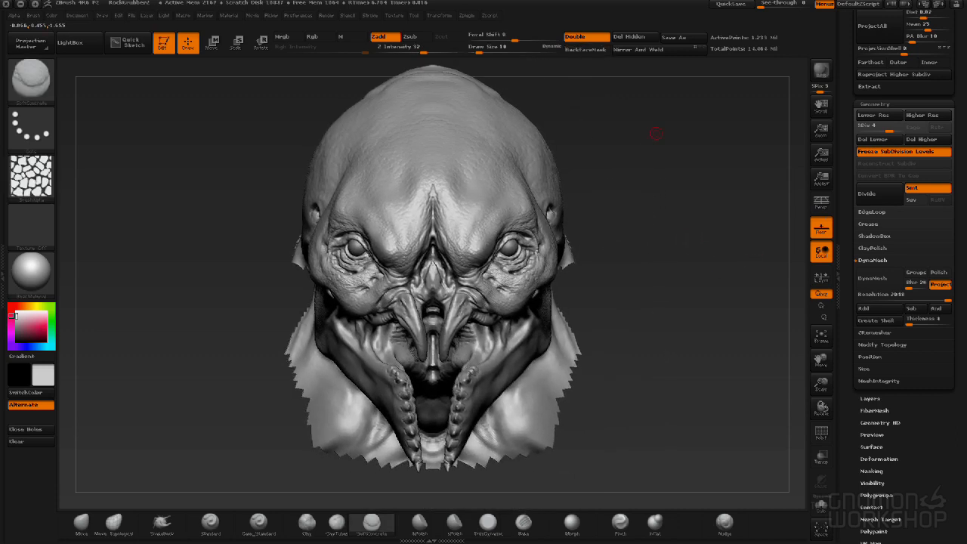
click(821, 69)
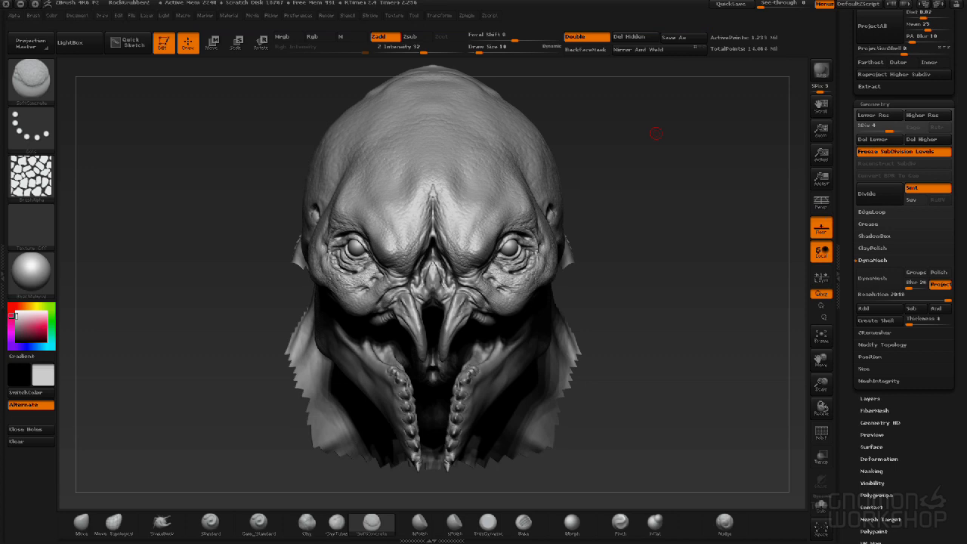
drag(0, 61, 0, 89)
Extend the SoftConcrete cracked skin texture along the lower jaw bone at draw size 8.
drag(653, 230, 736, 234)
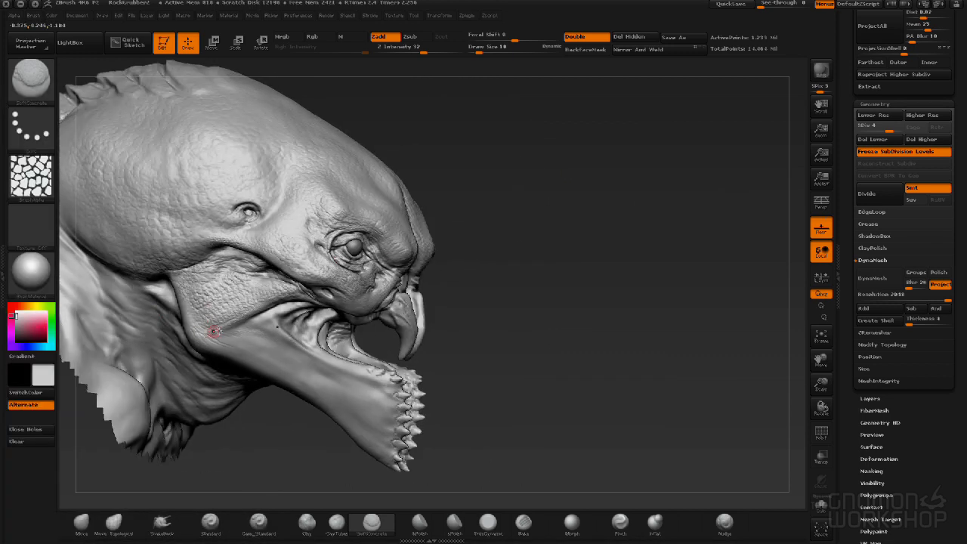
drag(292, 308, 284, 345)
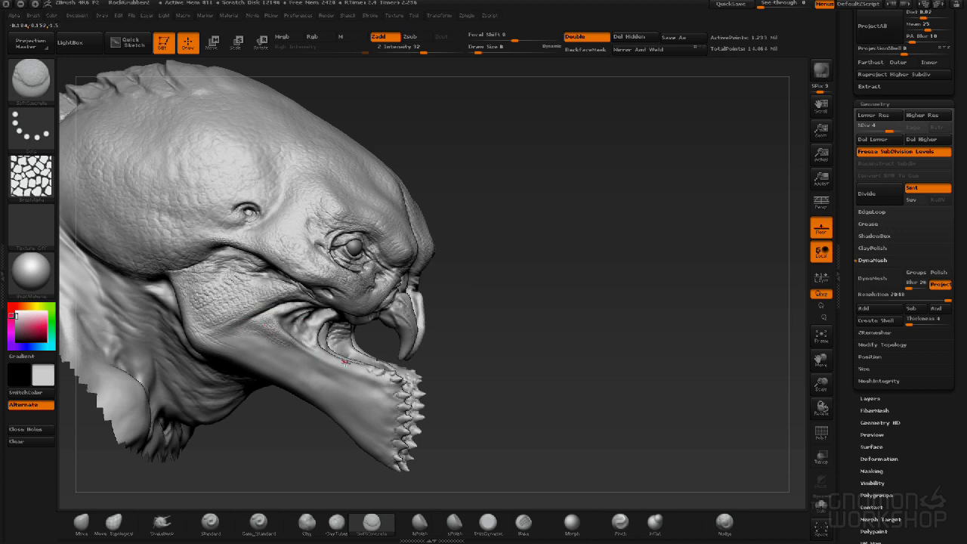
drag(219, 341, 293, 368)
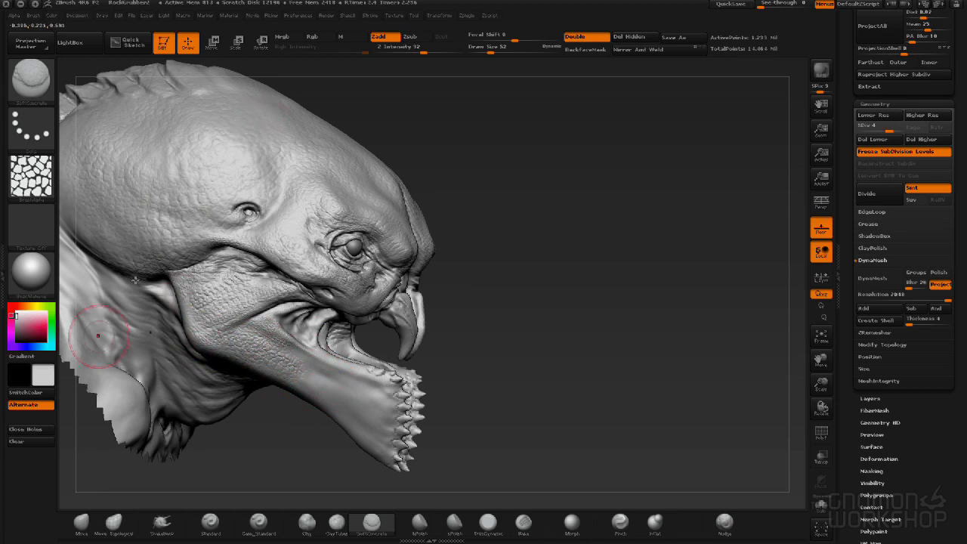
Set up the Standard brush with the speckled Alpha 07 and the Dots stroke.
click(224, 523)
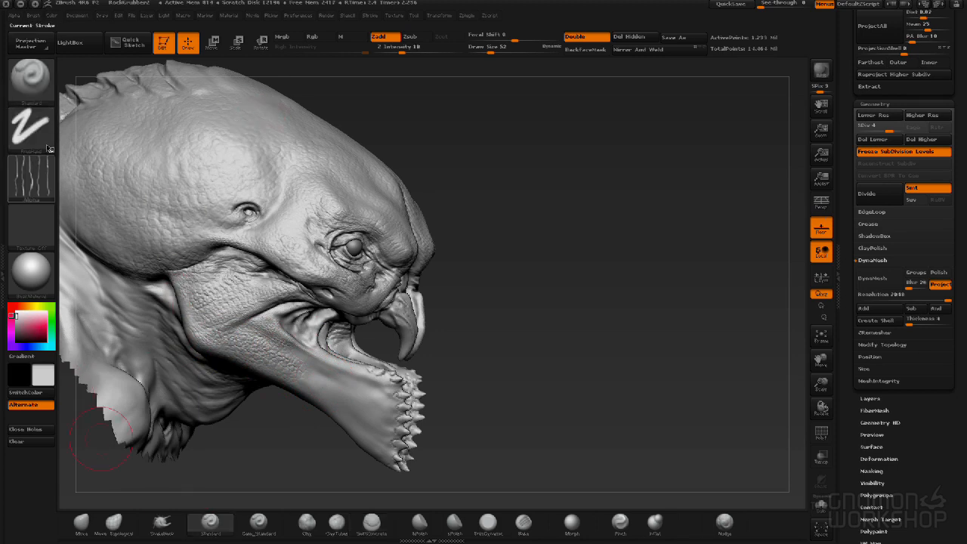
click(31, 176)
click(246, 182)
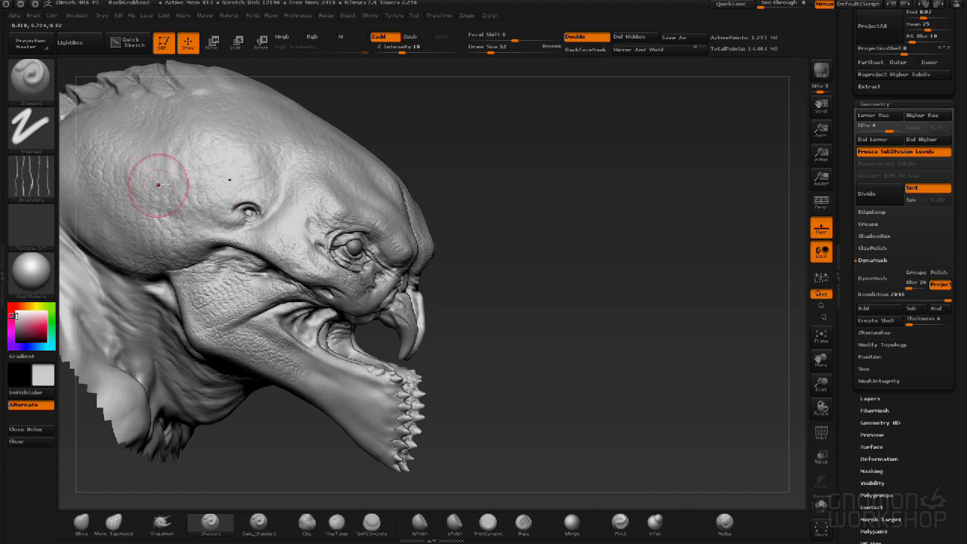
click(30, 175)
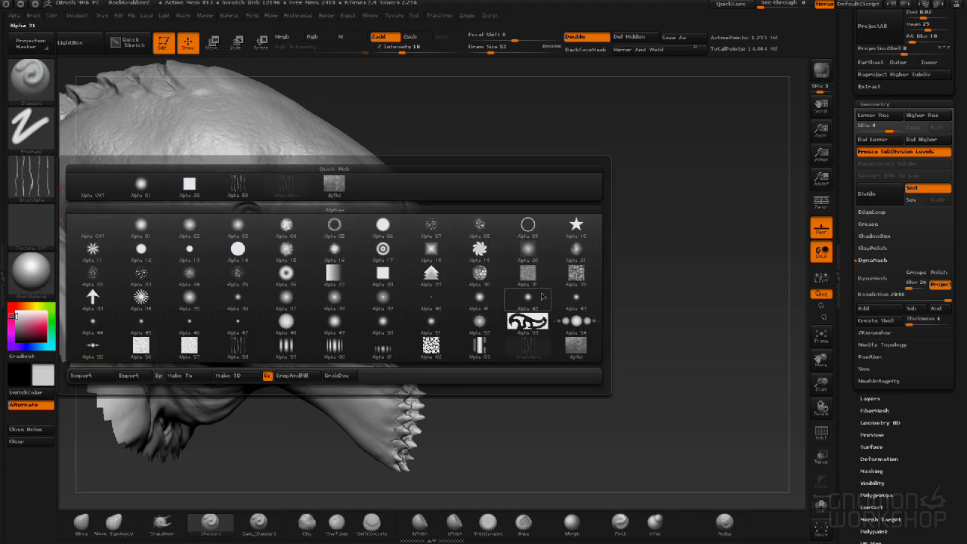
click(431, 226)
click(31, 132)
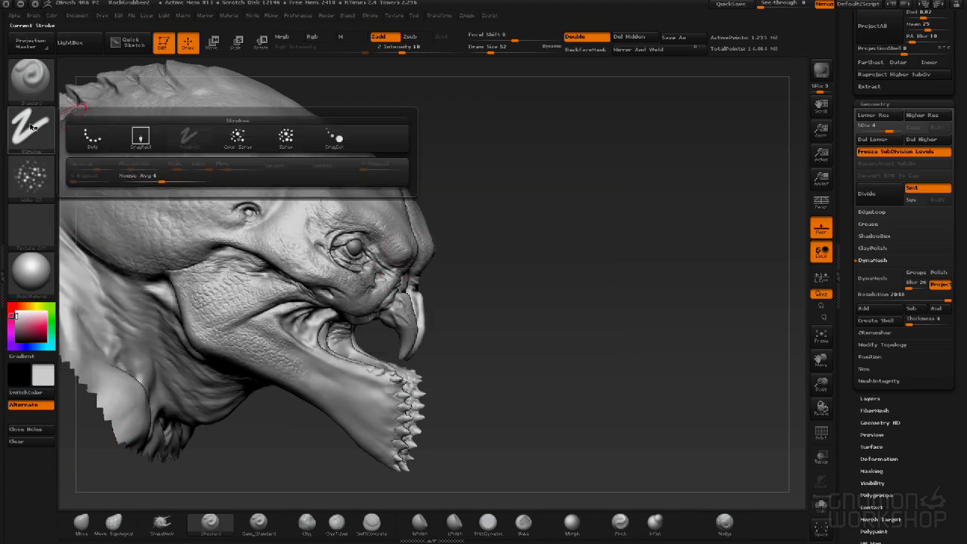
click(92, 137)
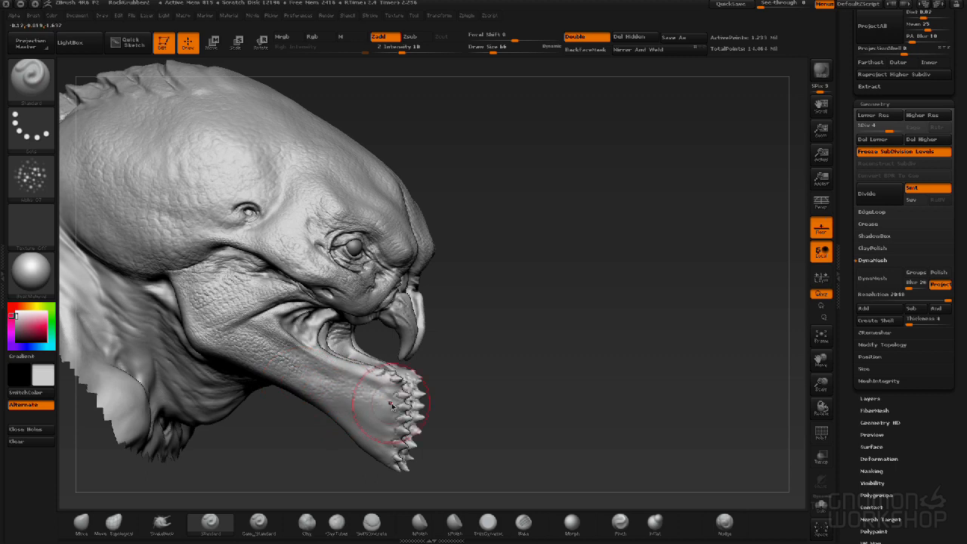
Stipple fine bumps along the lower jaw toward the teeth with Alpha 07 at draw size 66 and Z Intensity 10.
key([)
shift+drag(258, 361, 282, 354)
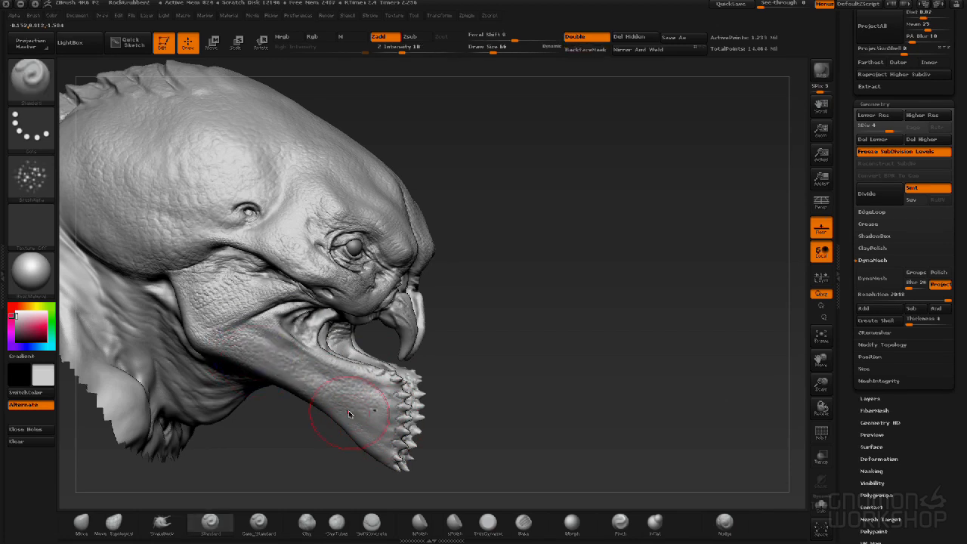
mouse_move(540, 388)
mouse_down()
mouse_move(507, 393)
mouse_move(343, 359)
mouse_up()
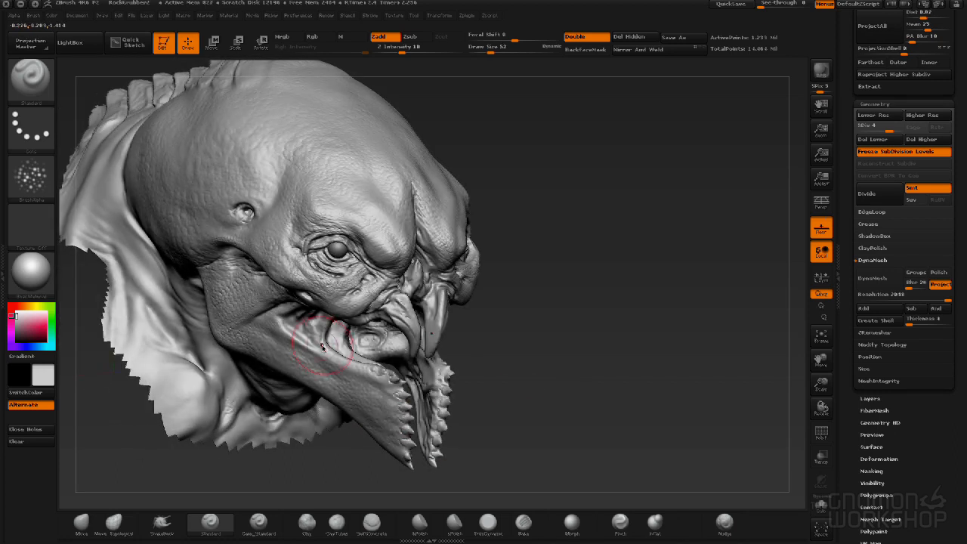
drag(553, 402, 543, 385)
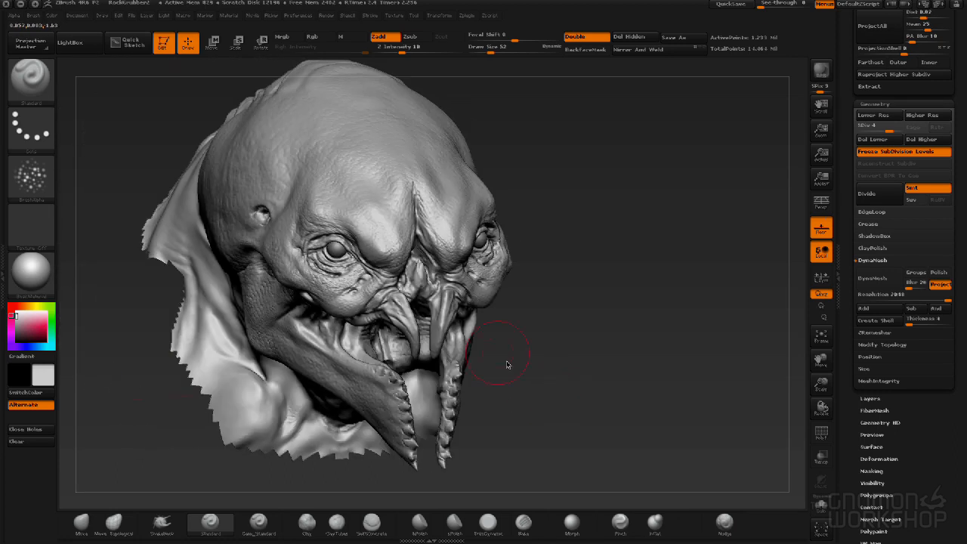
Raise the Standard brush's Z Intensity to 26 and smooth the area around the fangs at draw size 38.
drag(402, 49, 419, 53)
mouse_move(613, 228)
mouse_down()
mouse_move(628, 224)
mouse_move(610, 244)
mouse_up()
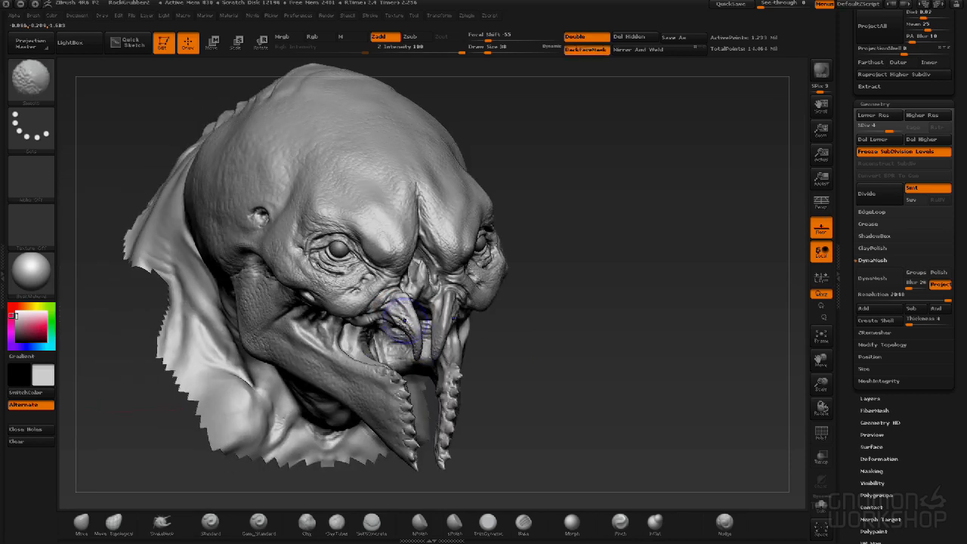
mouse_move(522, 346)
mouse_down()
mouse_move(529, 351)
mouse_move(446, 344)
mouse_up()
key(b)
key(s)
key(t)
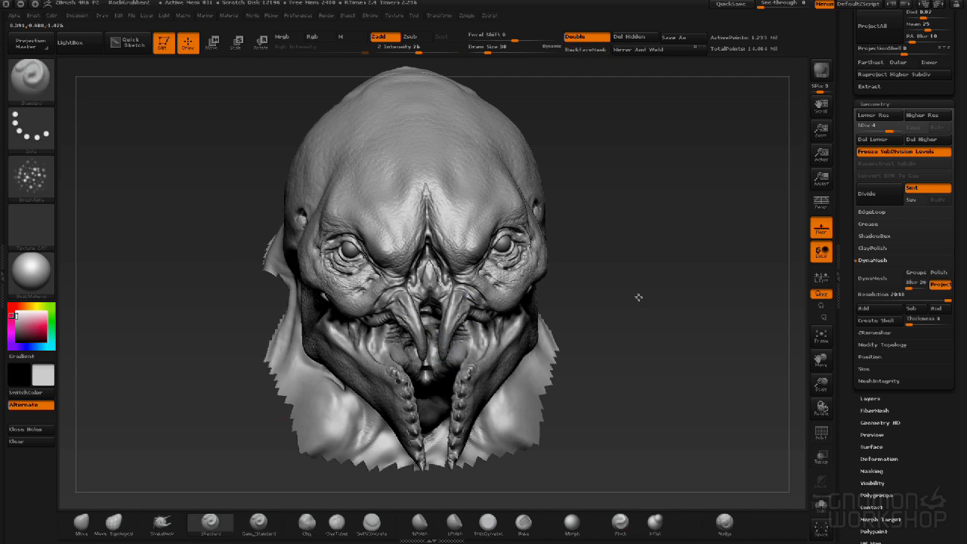
Try raising speckled Alpha 07 bumps on the side of the cranium at Z Intensity 26, and undo them.
drag(626, 298, 658, 303)
mouse_move(618, 220)
mouse_down()
mouse_move(678, 252)
mouse_move(663, 250)
mouse_up()
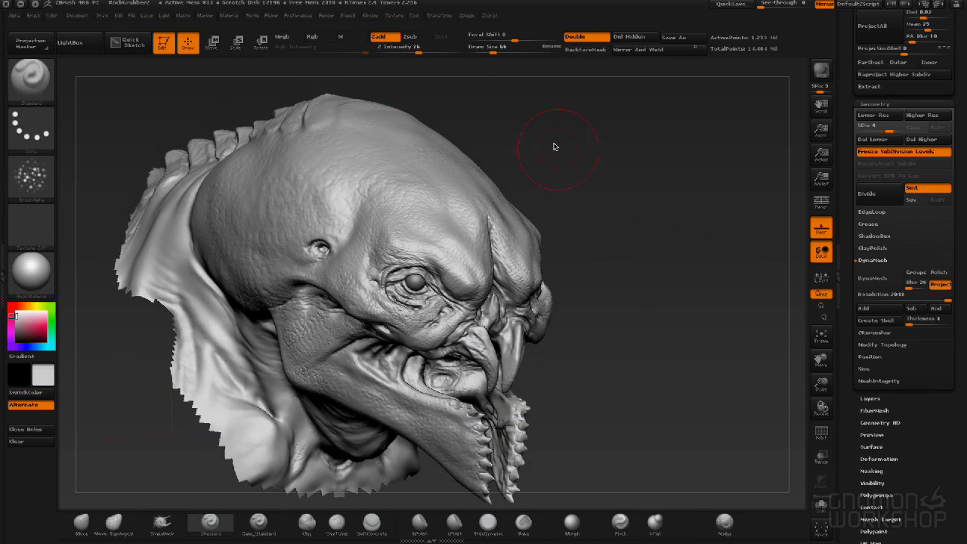
drag(583, 155, 616, 168)
key(bracketright)
key(bracketright)
mouse_move(253, 160)
mouse_down()
mouse_move(331, 202)
mouse_move(344, 220)
mouse_move(320, 157)
mouse_move(363, 174)
mouse_move(333, 163)
mouse_move(370, 217)
mouse_move(356, 228)
mouse_move(367, 235)
mouse_move(374, 217)
mouse_move(320, 188)
mouse_move(364, 219)
mouse_up()
key(bracketright)
mouse_move(687, 193)
mouse_down()
mouse_move(658, 197)
mouse_move(622, 182)
mouse_up()
key(ctrl)
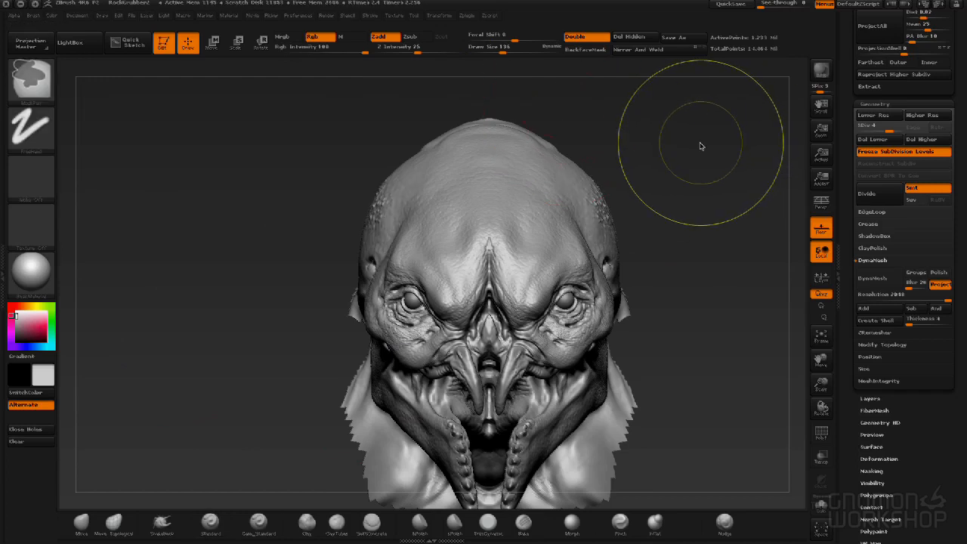
drag(259, 198, 312, 183)
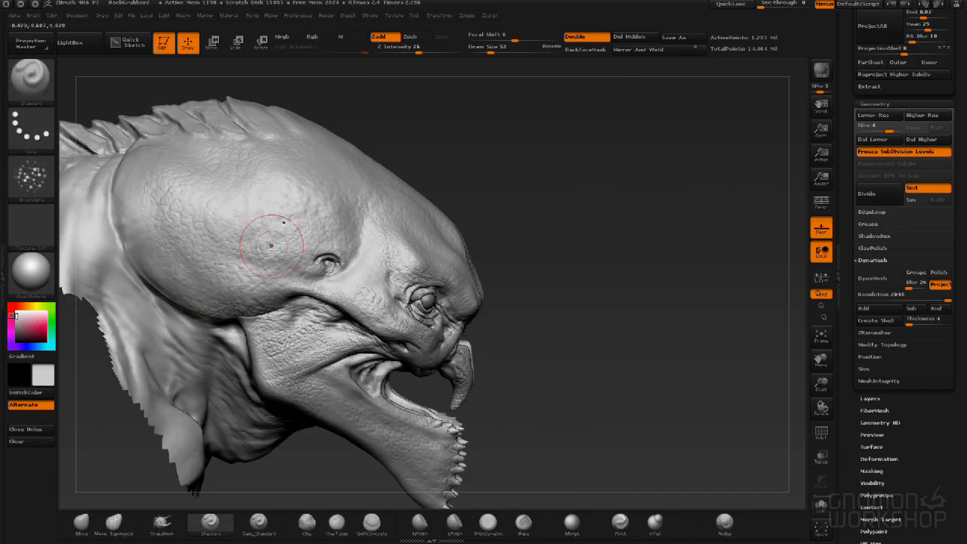
drag(301, 252, 297, 266)
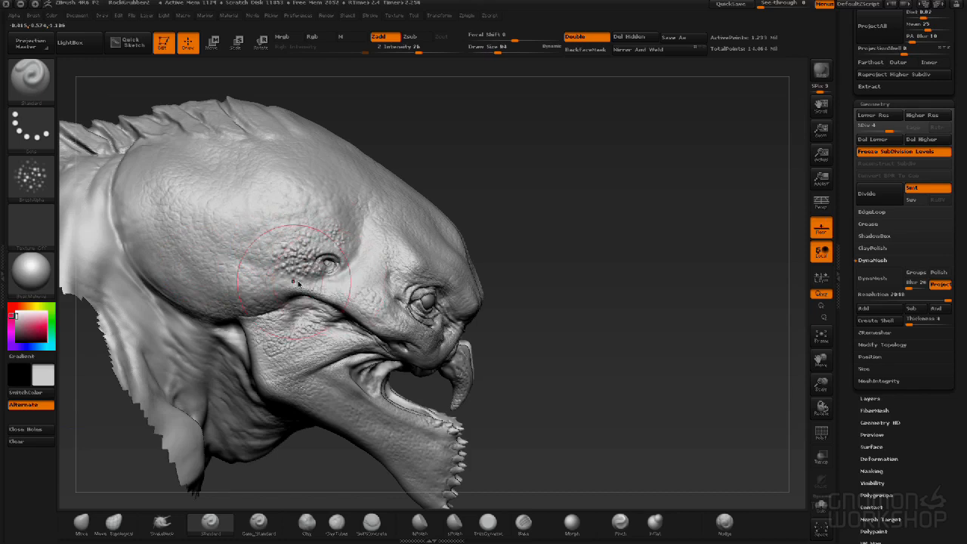
key(ctrl+z)
Lower the Z Intensity to 16 and stipple bumps over the side of the cranium and the neck folds beneath it.
click(320, 36)
drag(420, 50, 390, 51)
mouse_move(198, 193)
mouse_down()
mouse_move(229, 204)
mouse_move(252, 236)
mouse_move(299, 216)
mouse_move(265, 216)
mouse_move(315, 231)
mouse_move(312, 275)
mouse_up()
click(409, 51)
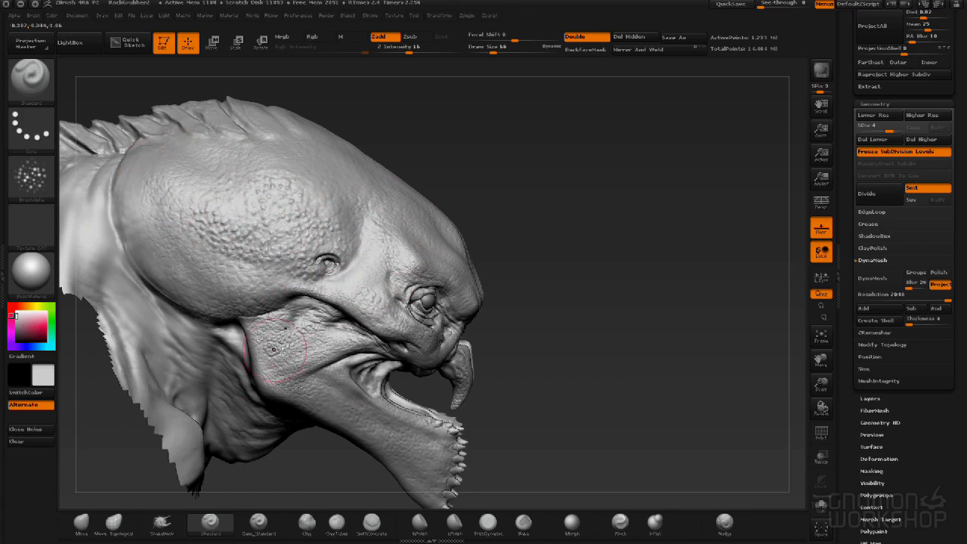
key(bracketright)
drag(154, 320, 184, 347)
Load the streaked Alpha 58 and stroke wrinkles over the neck folds behind the jaw at draw size 108.
click(35, 166)
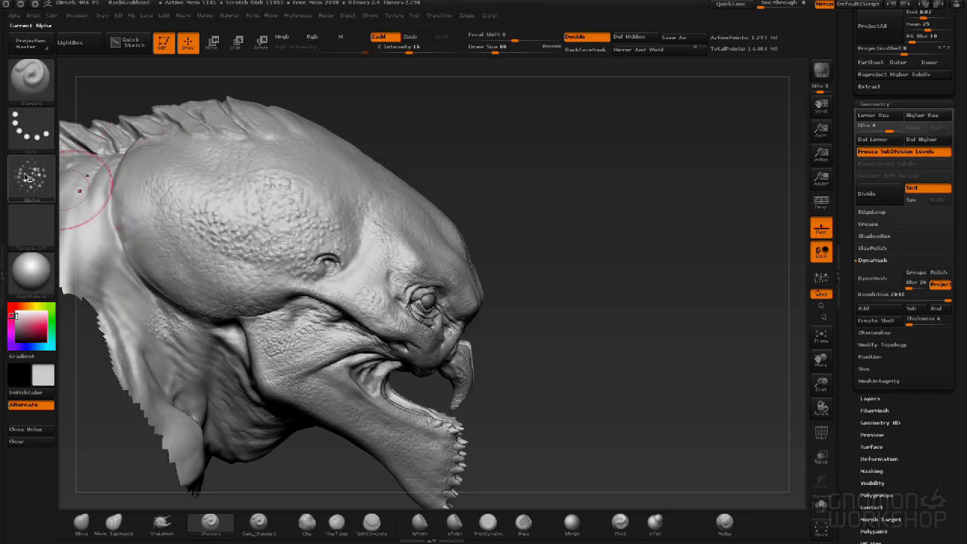
click(32, 175)
click(288, 185)
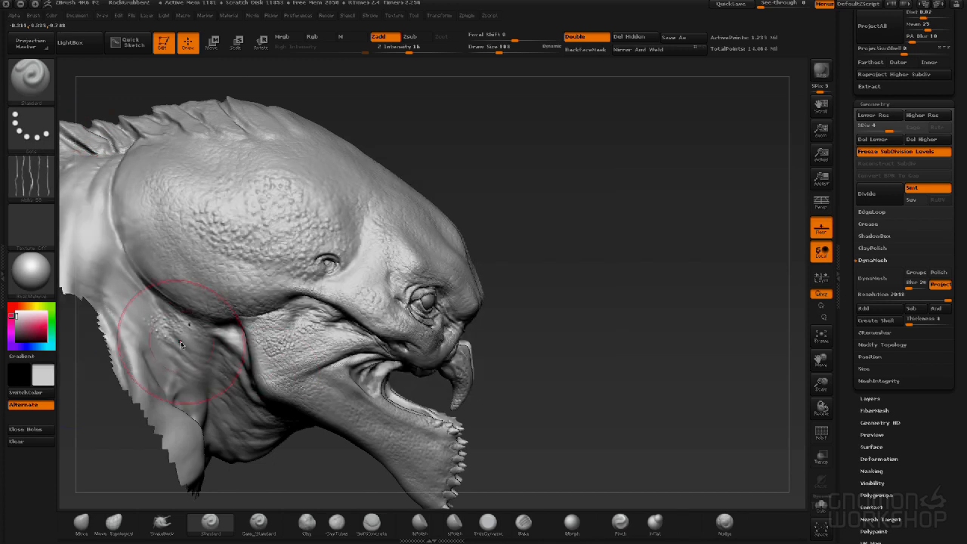
mouse_move(319, 463)
mouse_down()
mouse_move(492, 346)
mouse_move(479, 371)
mouse_move(396, 245)
mouse_up()
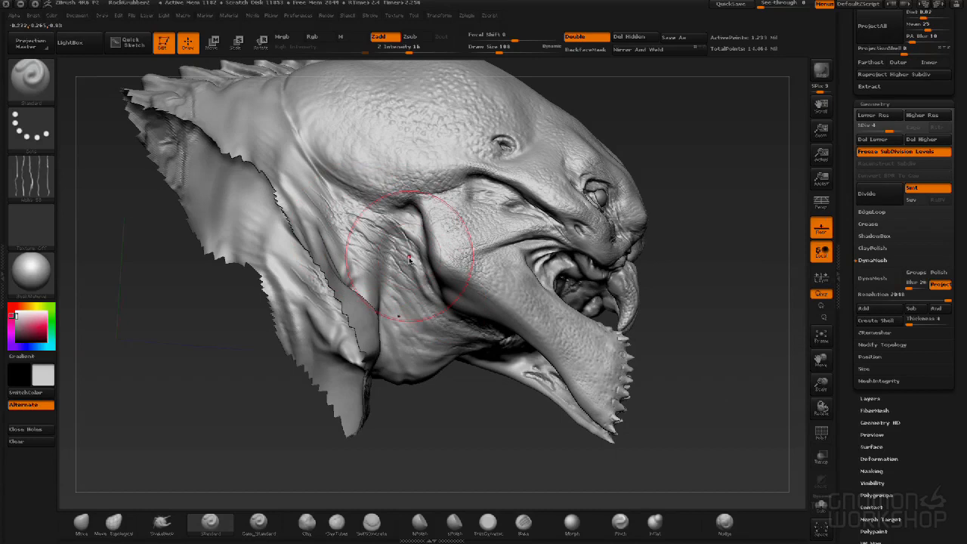
Lower the Z Intensity to 7 and stroke streaked wrinkles over the throat and the neck folds behind the jaw.
drag(415, 47, 406, 47)
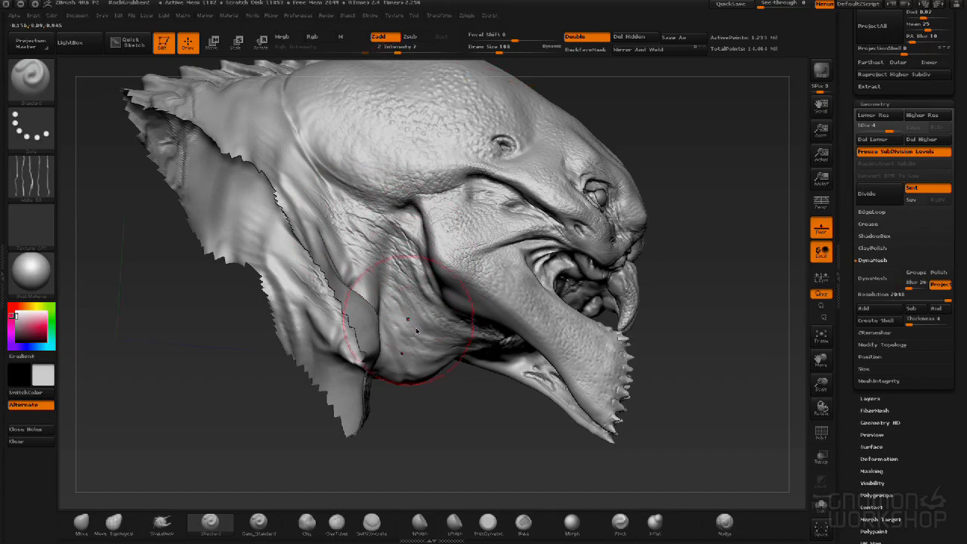
drag(376, 366, 325, 183)
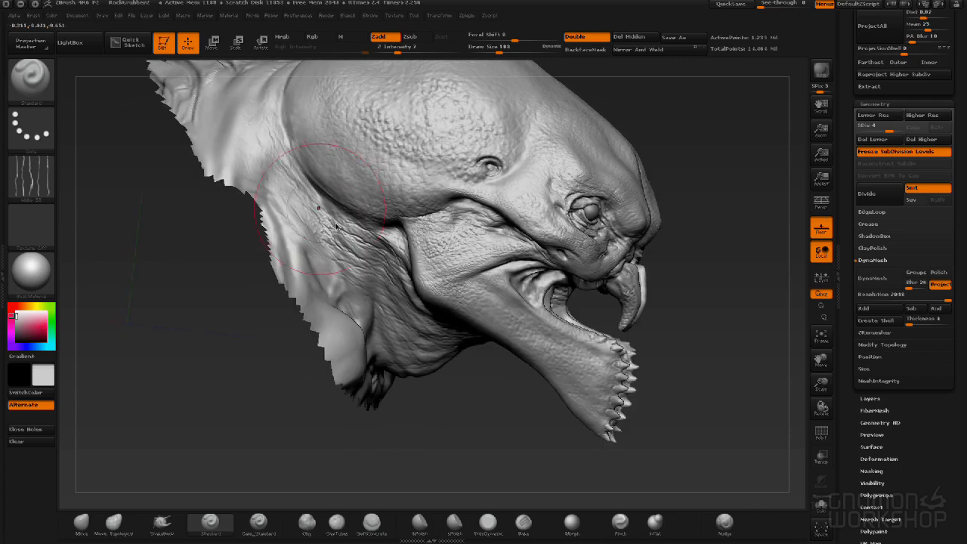
drag(519, 437, 378, 429)
alt+drag(575, 213, 499, 348)
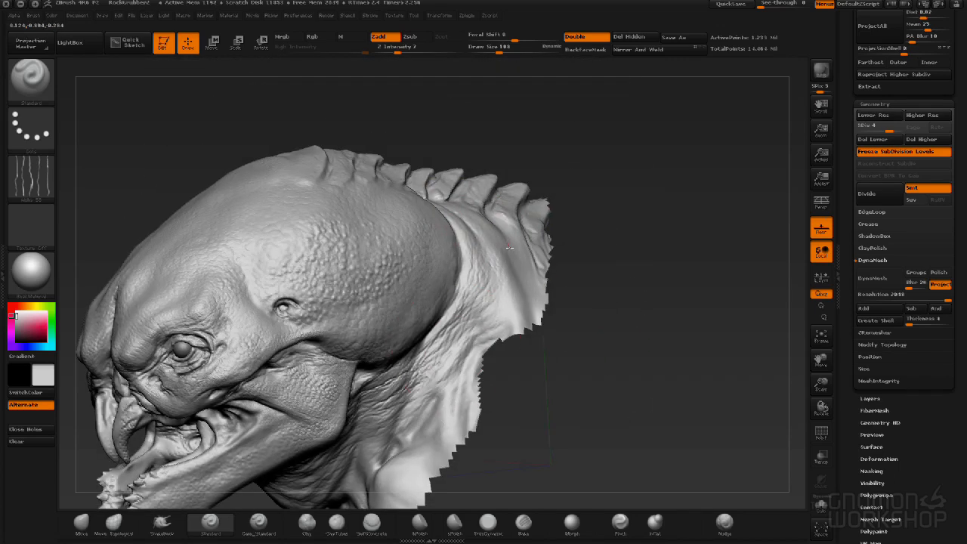
Stroke streaked wrinkles over the side of the neck behind the cranium at draw size 80, smoothing where needed.
alt+drag(571, 423, 563, 325)
shift+drag(469, 219, 527, 223)
mouse_move(534, 272)
alt+mouse_down()
mouse_move(542, 227)
mouse_move(725, 236)
alt+mouse_up()
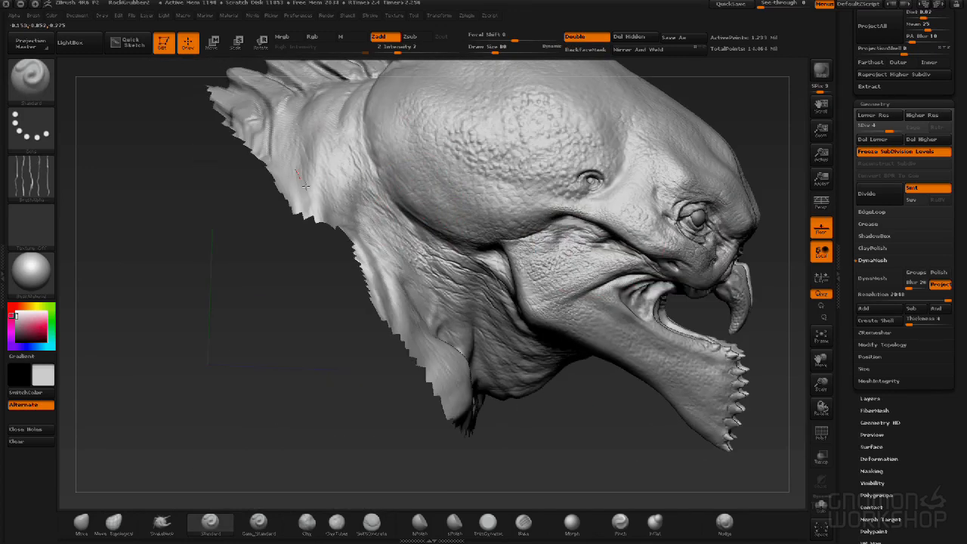
mouse_move(509, 386)
mouse_down()
mouse_move(434, 392)
mouse_move(388, 367)
mouse_up()
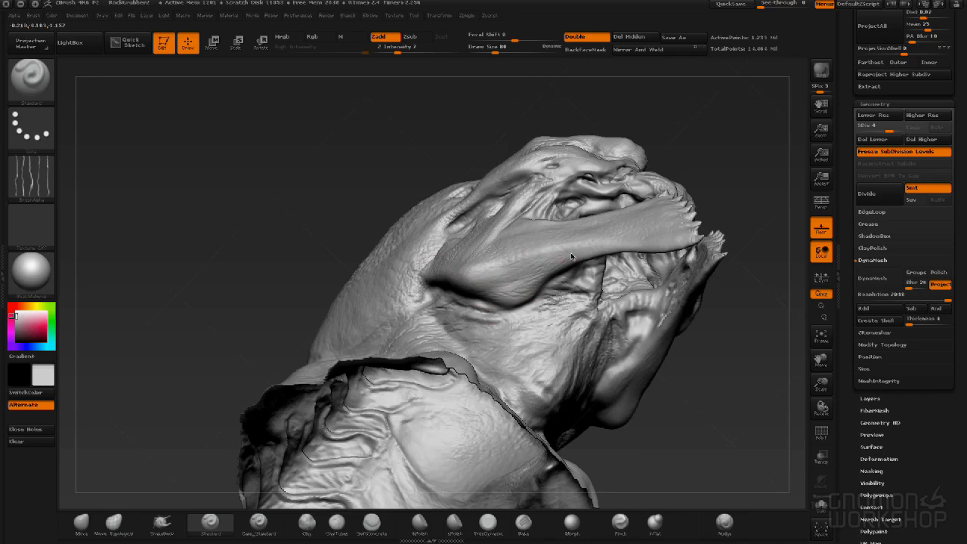
Raise the Z Intensity to 23 and stroke streaked wrinkles over the rear cranium and neck beside the spine plates at draw size 38.
mouse_move(317, 196)
mouse_down()
mouse_move(264, 169)
mouse_move(792, 162)
mouse_move(757, 157)
mouse_up()
mouse_move(586, 167)
mouse_down()
mouse_move(604, 178)
mouse_move(622, 163)
mouse_up()
mouse_move(412, 442)
mouse_down()
mouse_move(287, 292)
mouse_move(453, 309)
mouse_up()
mouse_move(384, 253)
mouse_down()
mouse_move(505, 325)
mouse_move(453, 266)
mouse_up()
drag(423, 216, 484, 234)
drag(446, 198, 512, 174)
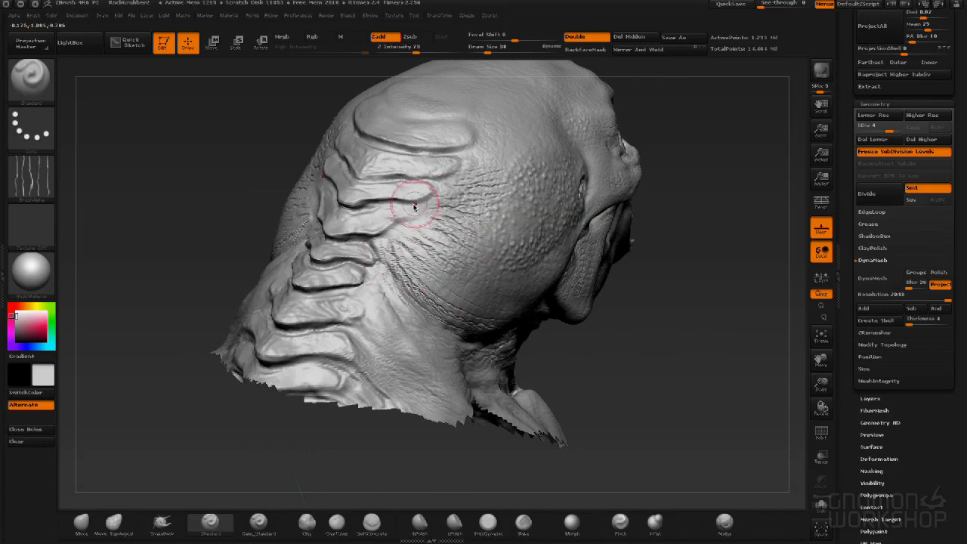
drag(365, 327, 387, 382)
drag(394, 344, 423, 366)
drag(412, 261, 462, 315)
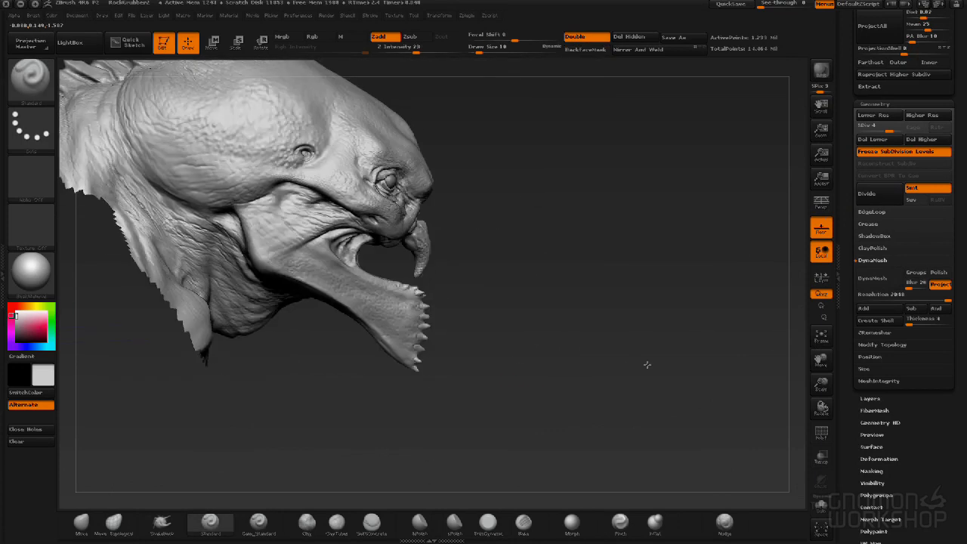
Carve fine creases between the brows and around the eyes with the Dam_Standard brush at draw size 5 to 6.
mouse_move(491, 303)
ctrl+shift+mouse_down()
mouse_move(295, 438)
mouse_move(301, 446)
ctrl+shift+mouse_up()
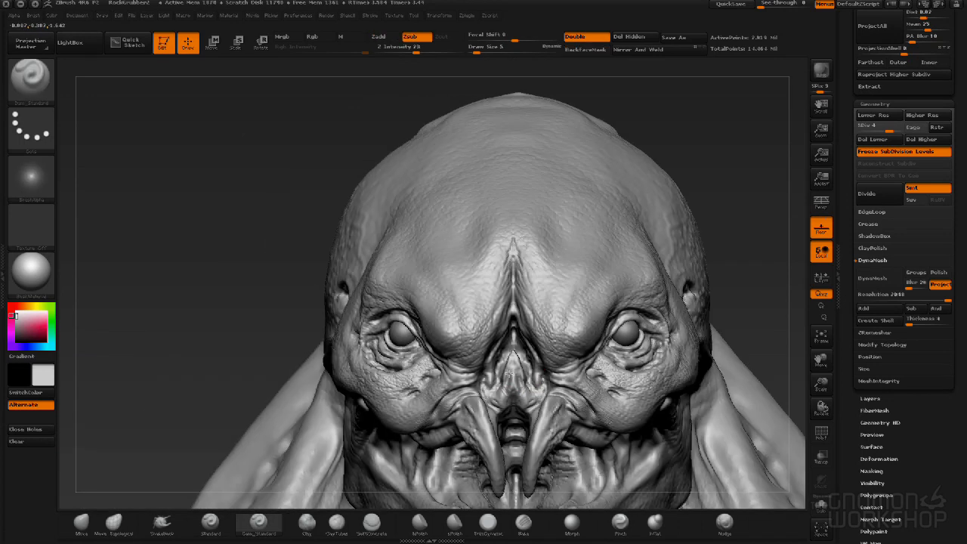
drag(515, 353, 510, 384)
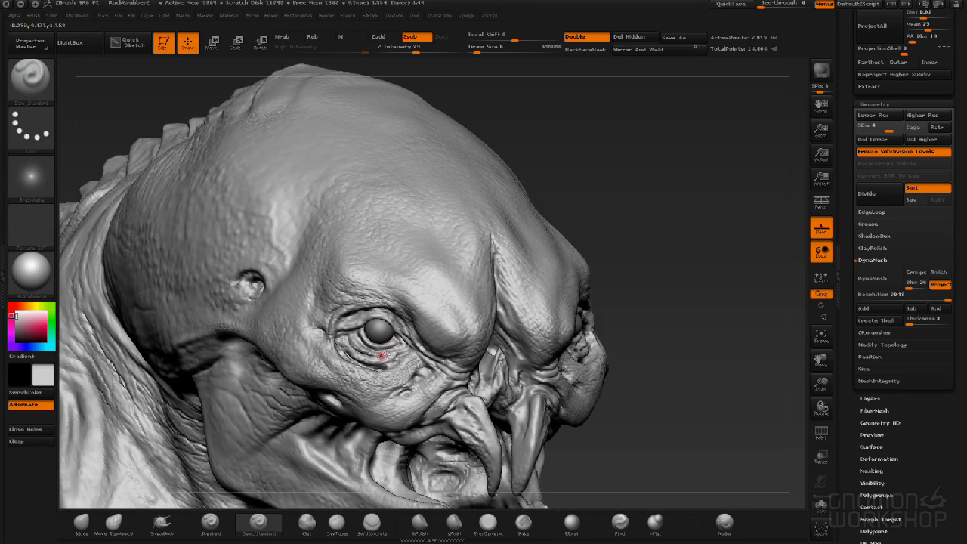
drag(382, 310, 400, 323)
drag(643, 287, 695, 290)
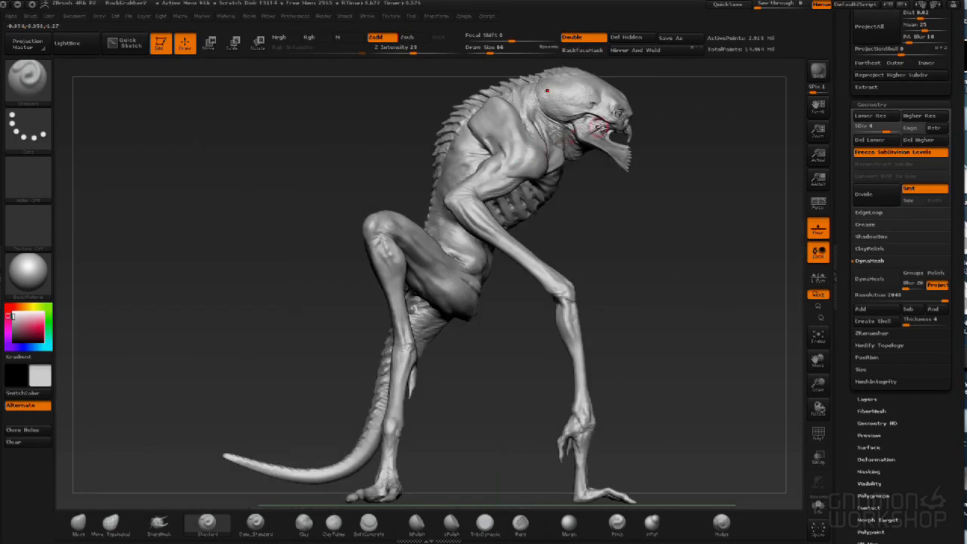
Isolate the upper body and load the streaked Alpha 58 for the Standard brush.
mouse_move(703, 219)
ctrl+shift+mouse_down()
mouse_move(533, 61)
mouse_move(345, 170)
mouse_move(423, 253)
mouse_move(567, 304)
ctrl+shift+mouse_up()
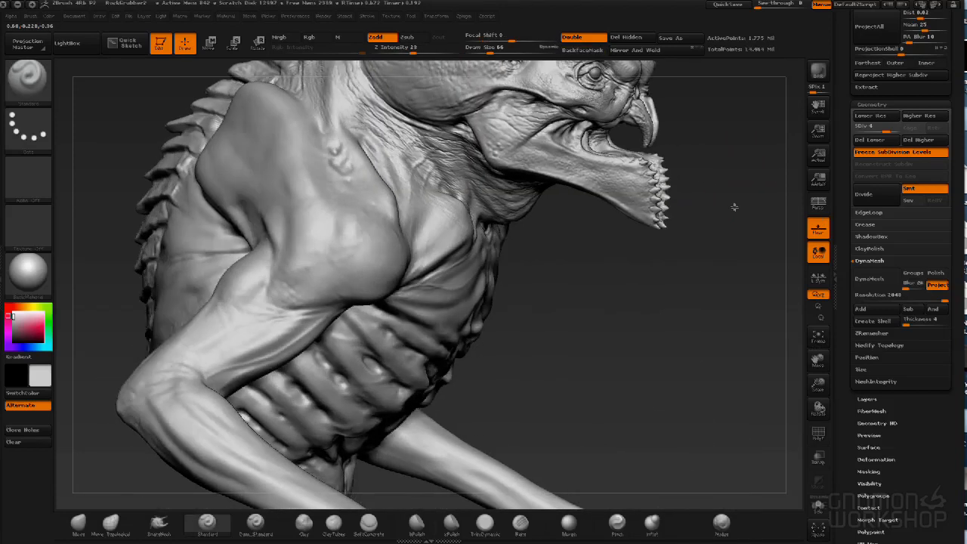
click(28, 179)
click(284, 187)
drag(611, 310, 518, 308)
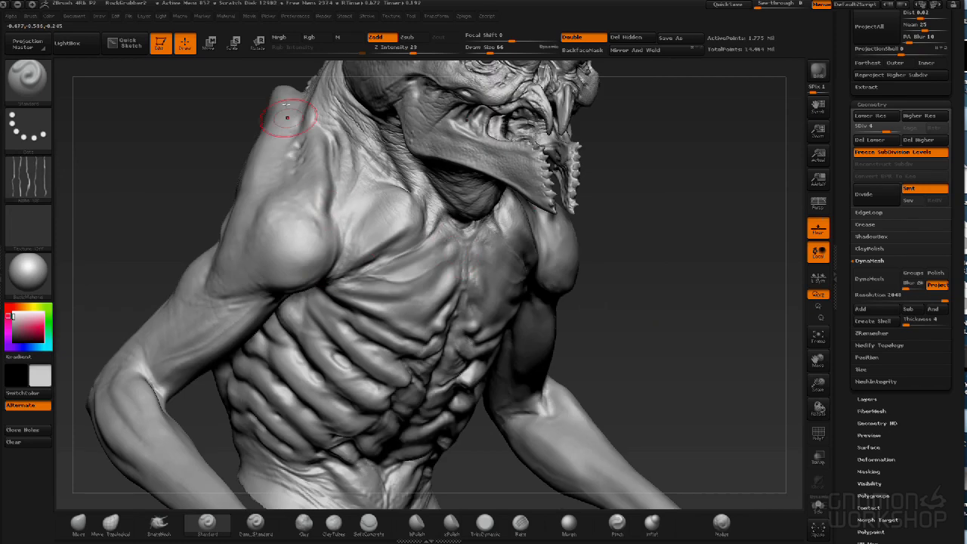
Subdivide the mesh to level 5 and stroke streaked wrinkles over the chest and armpit creases at Z Intensity 8 and draw size 94.
drag(413, 50, 407, 53)
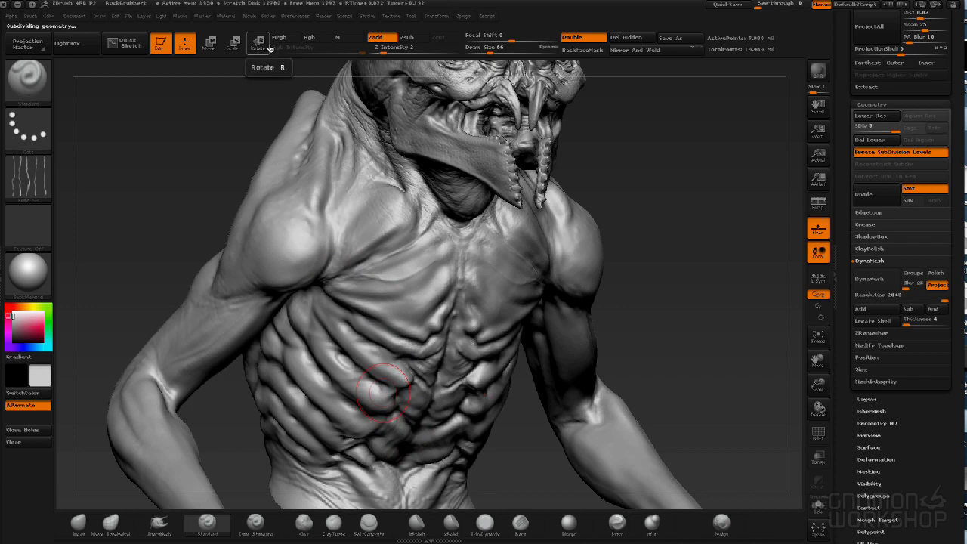
mouse_move(687, 177)
mouse_down()
mouse_move(695, 181)
mouse_move(492, 242)
mouse_up()
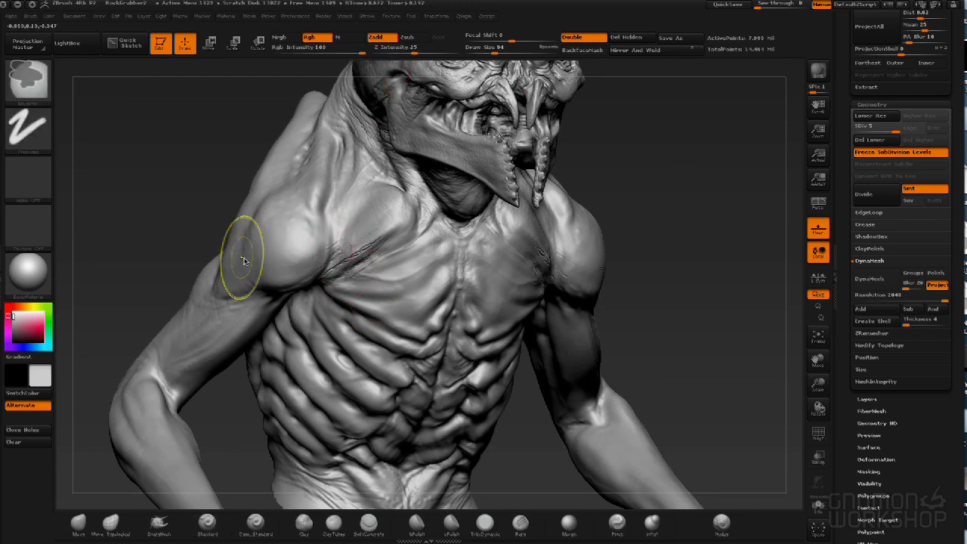
drag(442, 52, 376, 48)
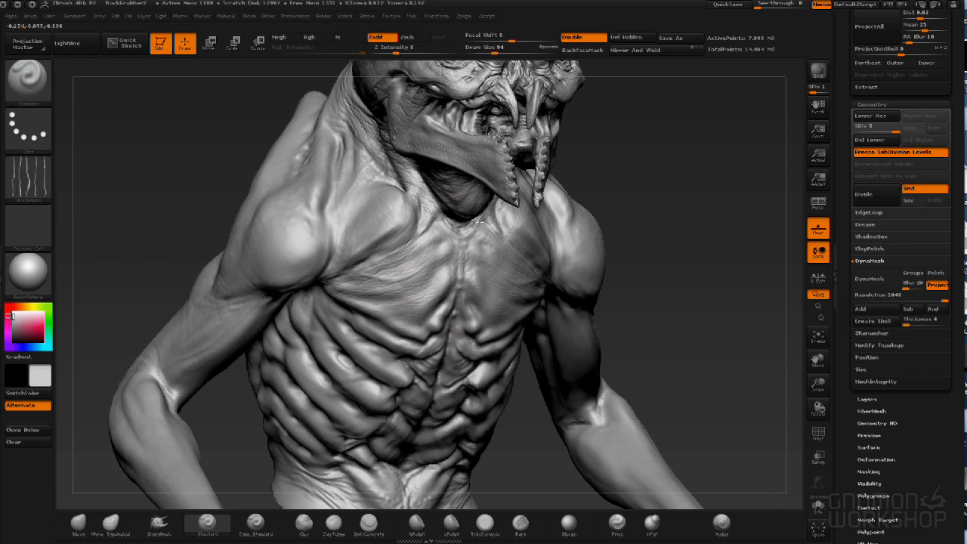
drag(355, 200, 324, 194)
mouse_move(674, 222)
mouse_down()
mouse_move(668, 231)
mouse_move(363, 252)
mouse_move(408, 244)
mouse_up()
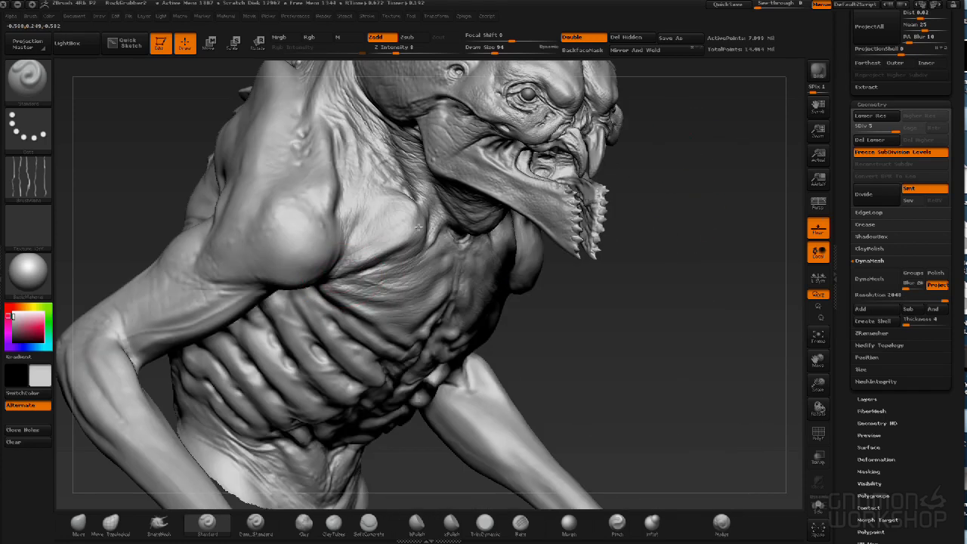
Stroke streaked wrinkles over the shoulder, upper arm and elbow at draw size 80.
alt+drag(631, 292, 762, 294)
alt+drag(544, 310, 620, 476)
key(f)
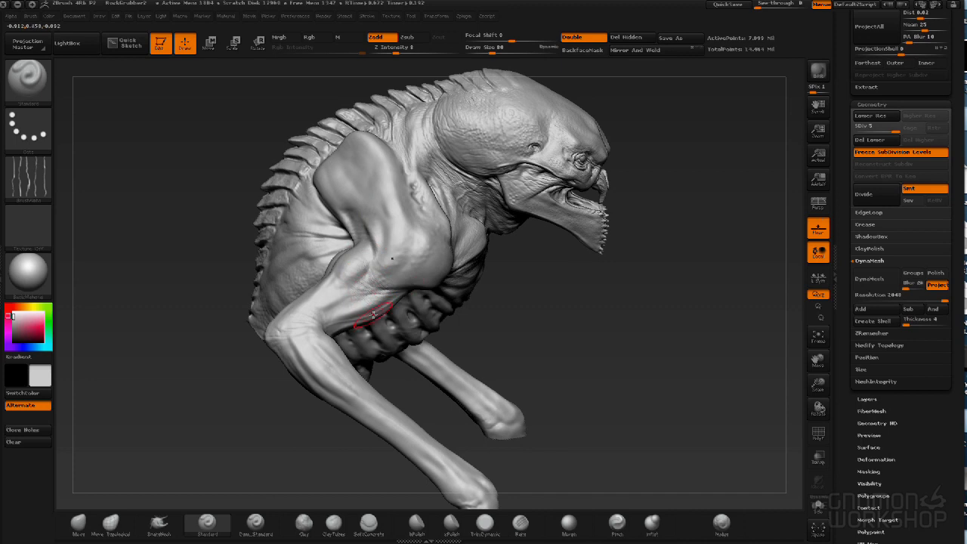
drag(549, 348, 392, 293)
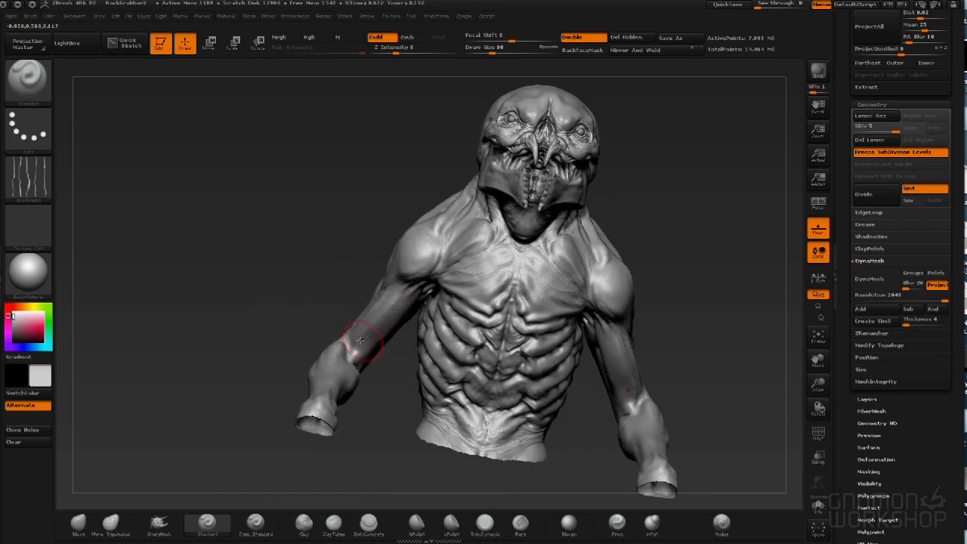
drag(365, 363, 481, 291)
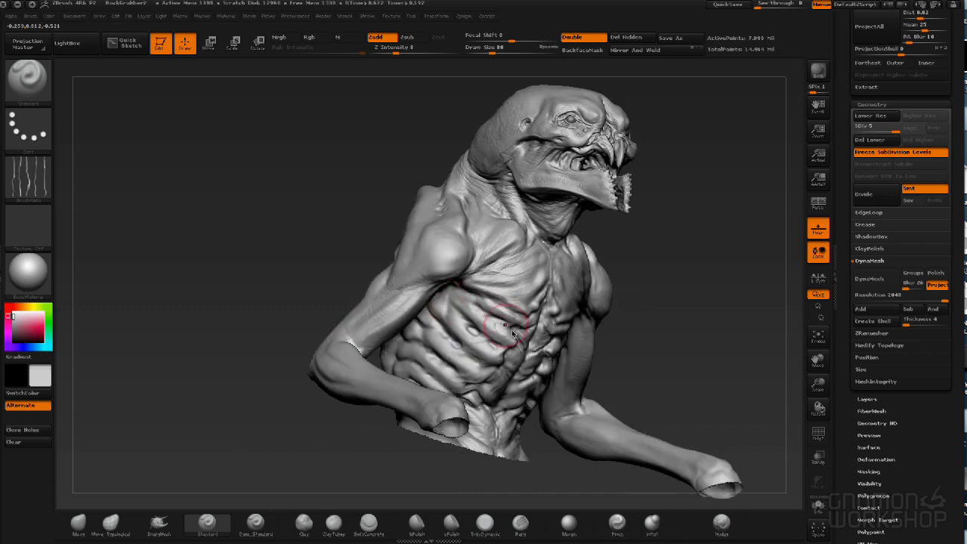
Stroke streaked wrinkles over the back and flank beside the spine plates at draw size 94.
drag(275, 224, 304, 270)
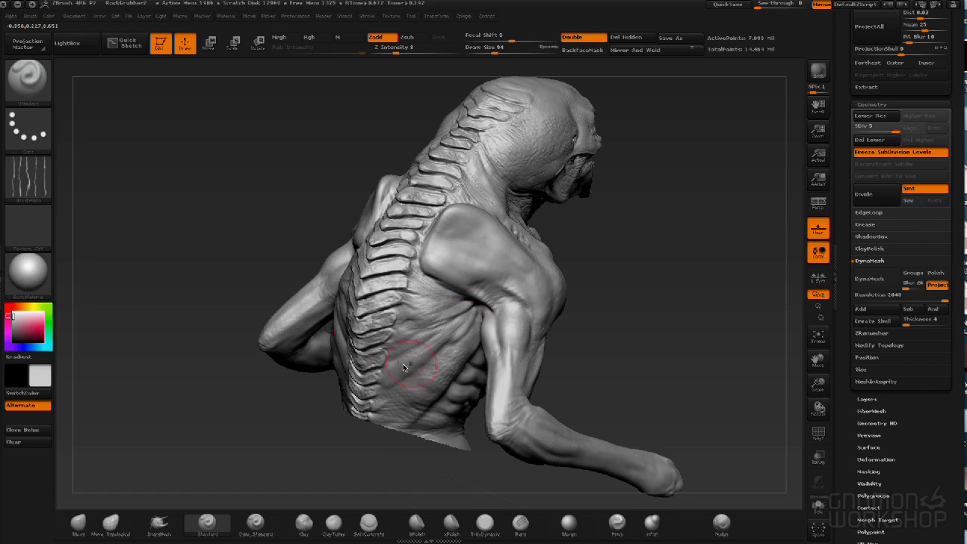
drag(298, 475, 323, 449)
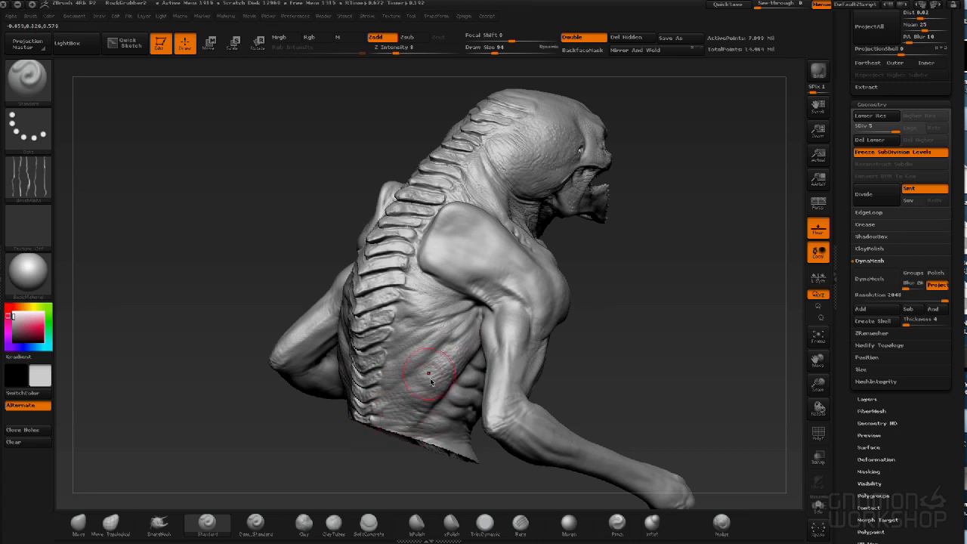
mouse_move(457, 273)
mouse_down()
mouse_move(492, 256)
mouse_move(476, 299)
mouse_up()
mouse_move(605, 351)
mouse_down()
mouse_move(653, 378)
mouse_move(505, 306)
mouse_up()
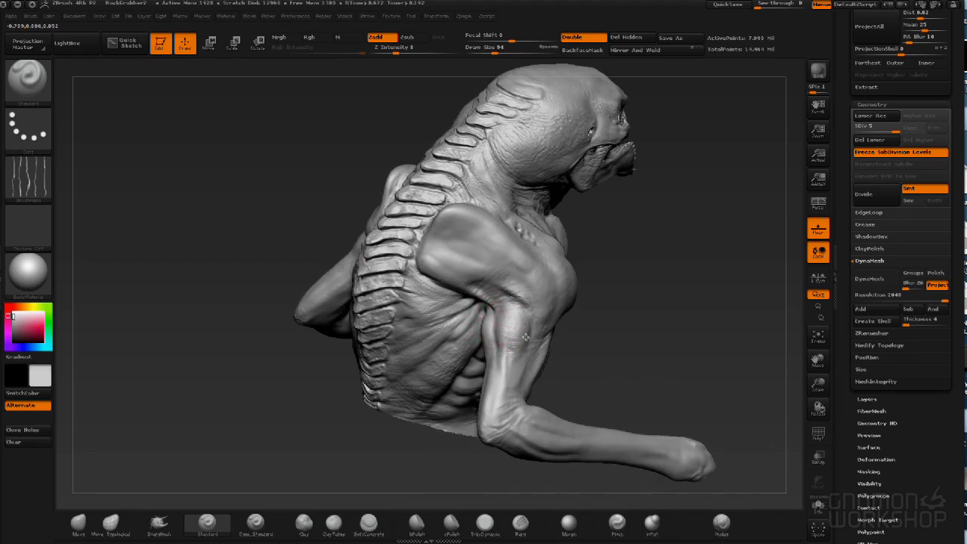
Streak wrinkles over the upper arms and elbows at draw size 122, and detail the back of the hand without an alpha at Z Intensity 21.
drag(607, 380, 504, 368)
mouse_move(597, 374)
mouse_down()
mouse_move(620, 365)
mouse_move(543, 358)
mouse_up()
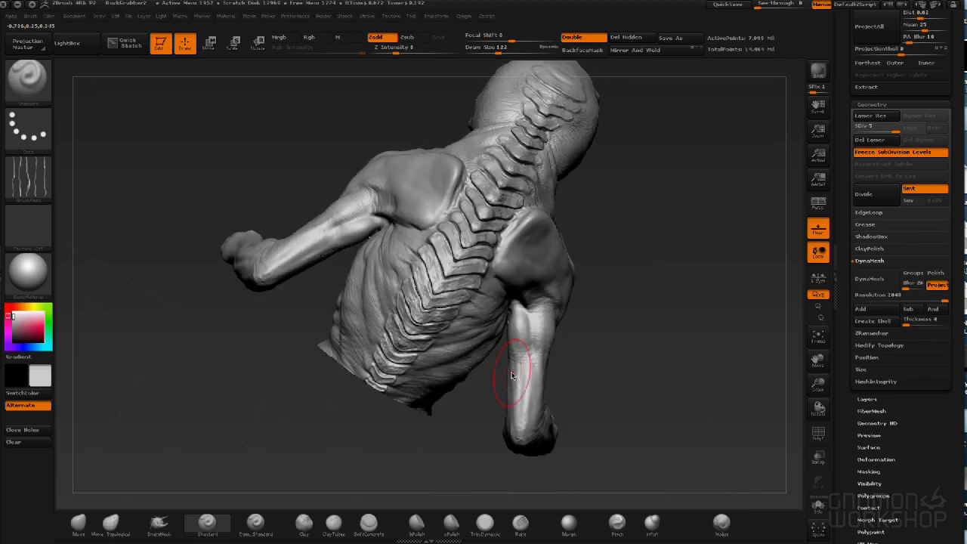
drag(635, 366, 510, 374)
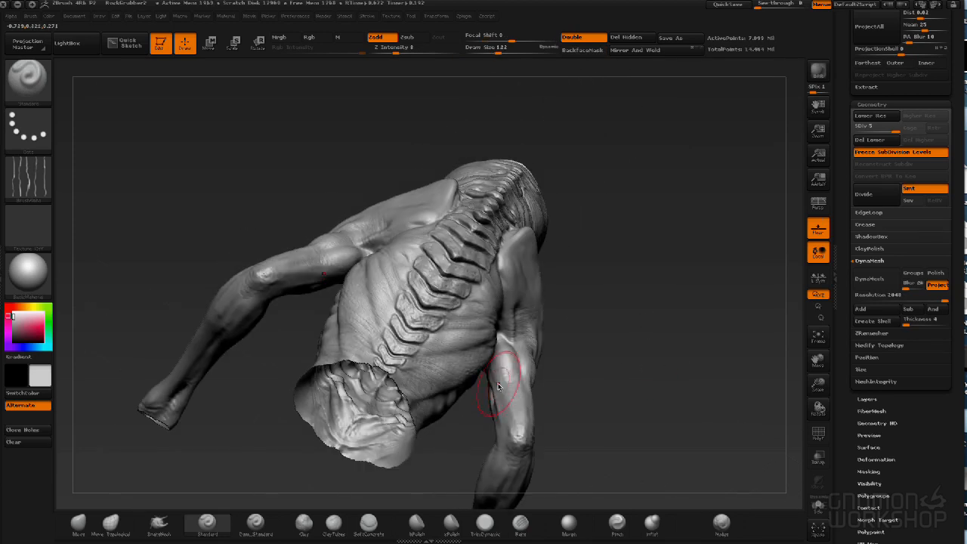
drag(620, 401, 511, 437)
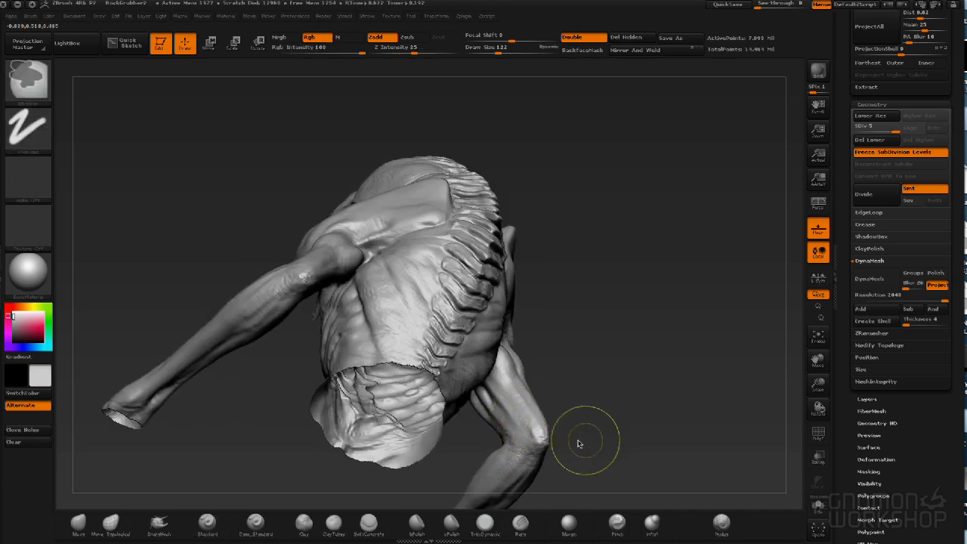
mouse_move(554, 442)
mouse_down()
mouse_move(604, 395)
mouse_move(423, 397)
mouse_move(253, 329)
mouse_move(378, 355)
mouse_move(514, 367)
mouse_move(676, 244)
mouse_move(481, 387)
mouse_up()
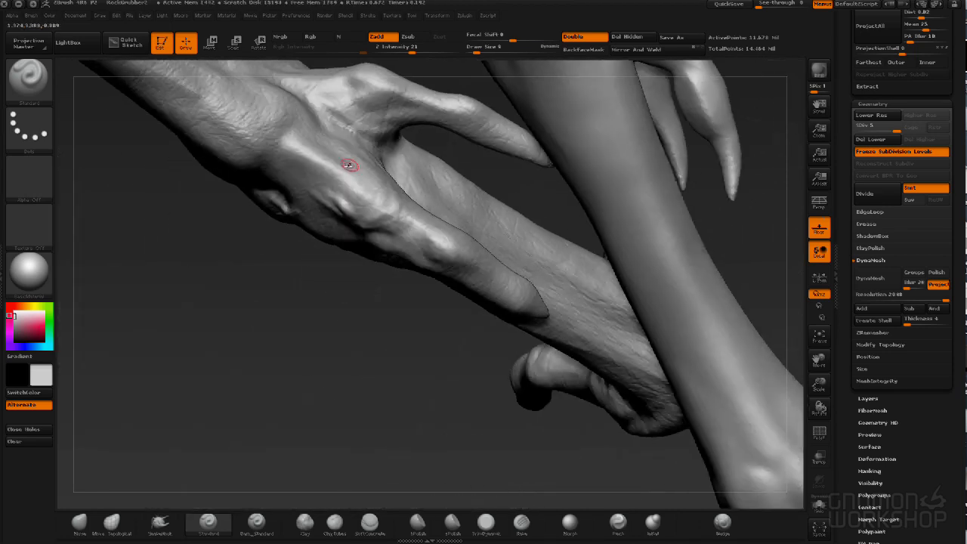
mouse_move(299, 139)
mouse_down()
mouse_move(318, 174)
mouse_move(408, 226)
mouse_up()
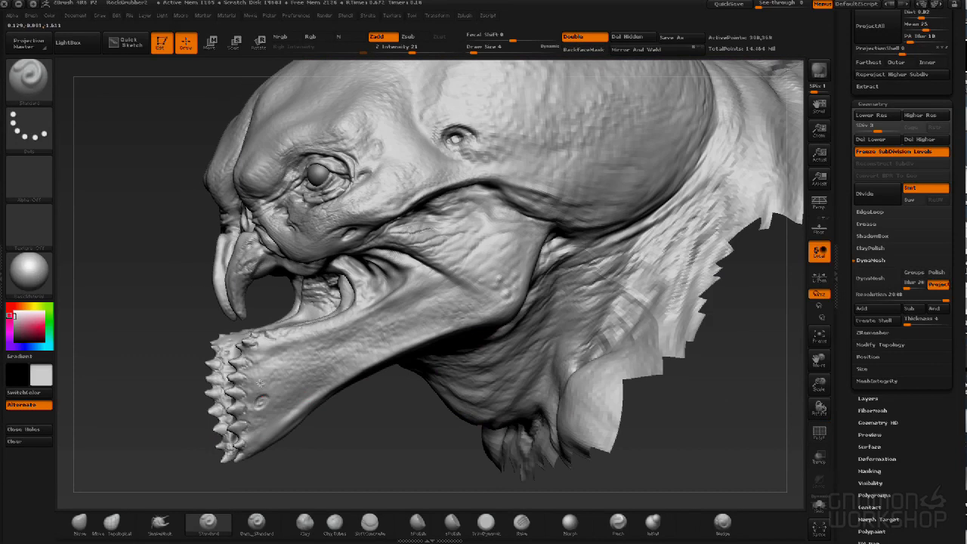
Detail the front of the lower jaw beside the teeth with the Standard brush at draw size 4.
drag(281, 306, 237, 423)
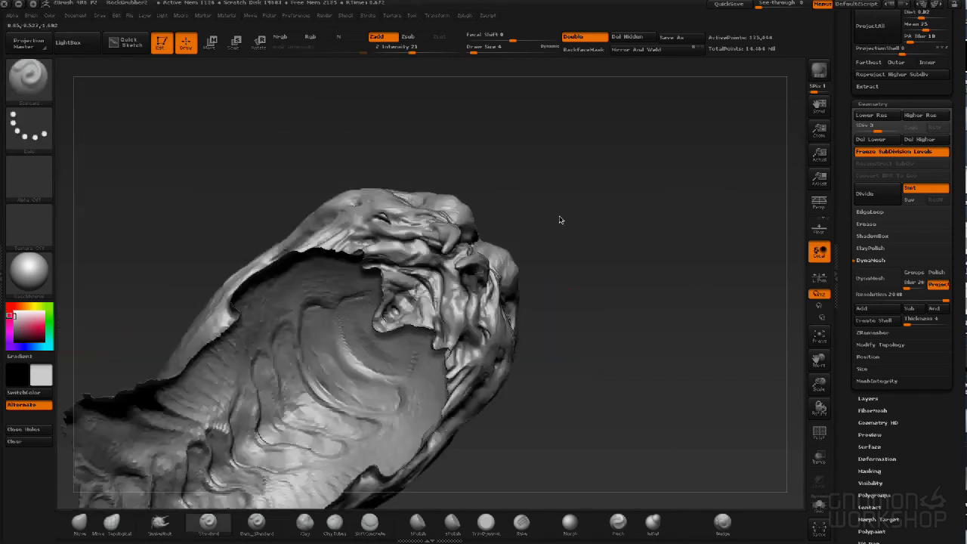
mouse_move(560, 220)
mouse_down()
mouse_move(409, 255)
mouse_move(446, 297)
mouse_move(477, 126)
mouse_move(479, 266)
mouse_move(140, 112)
mouse_move(340, 144)
mouse_move(530, 158)
mouse_up()
Refine the rim and folds of the small opening behind the eye at subdivision level 4, using the Standard brush at draw size 5.
key(b)
key(d)
key(s)
key(b)
key(s)
key(t)
mouse_move(682, 101)
mouse_down()
mouse_move(587, 188)
mouse_move(693, 130)
mouse_move(231, 131)
mouse_move(181, 212)
mouse_up()
mouse_move(147, 240)
mouse_down()
mouse_move(704, 209)
mouse_move(669, 305)
mouse_move(682, 285)
mouse_up()
drag(242, 227, 680, 234)
drag(453, 202, 427, 242)
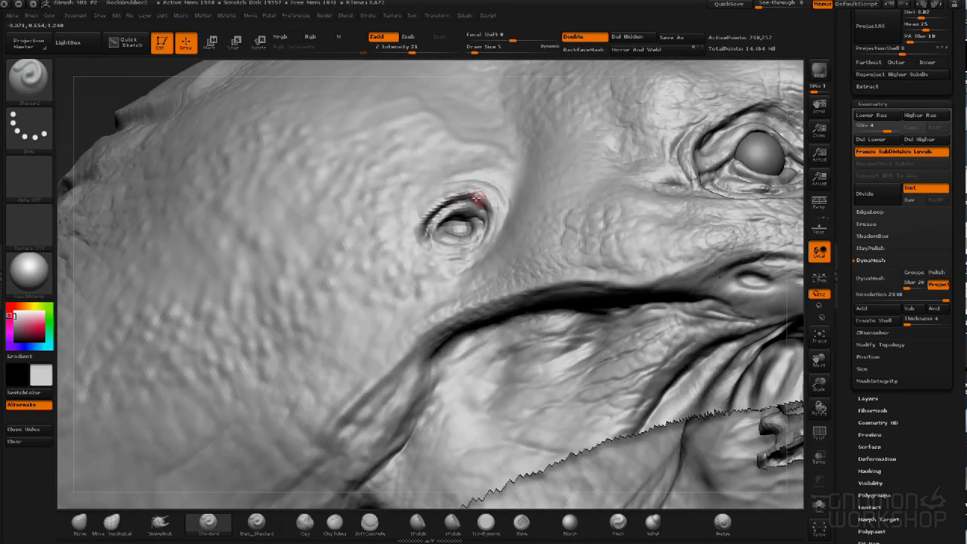
Load the speckled Alpha 07 for the Standard brush and raise bumps on the upper sides of the cranium at draw size 136.
mouse_move(509, 335)
mouse_down()
mouse_move(632, 111)
mouse_move(518, 190)
mouse_move(533, 254)
mouse_up()
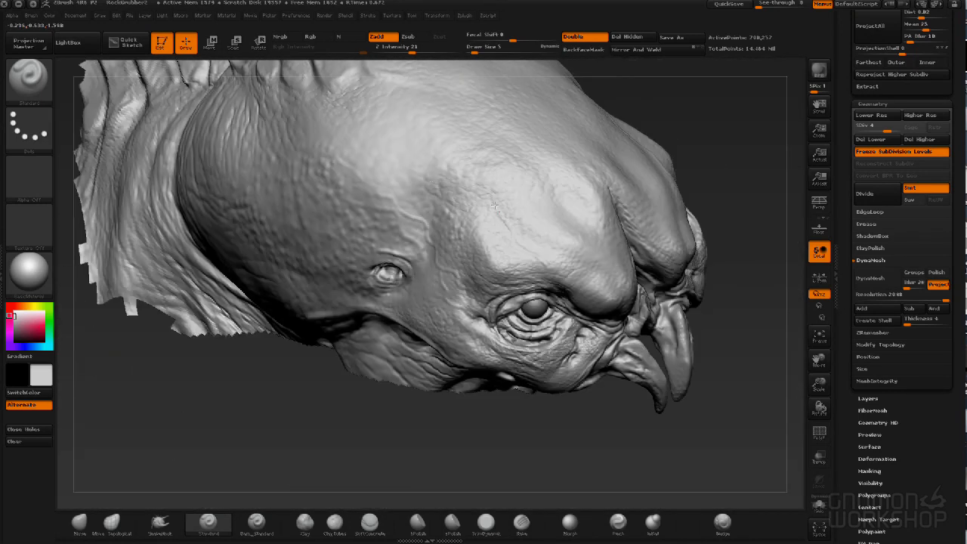
mouse_move(529, 350)
mouse_down()
mouse_move(346, 324)
mouse_move(423, 385)
mouse_move(529, 317)
mouse_move(695, 317)
mouse_move(495, 119)
mouse_up()
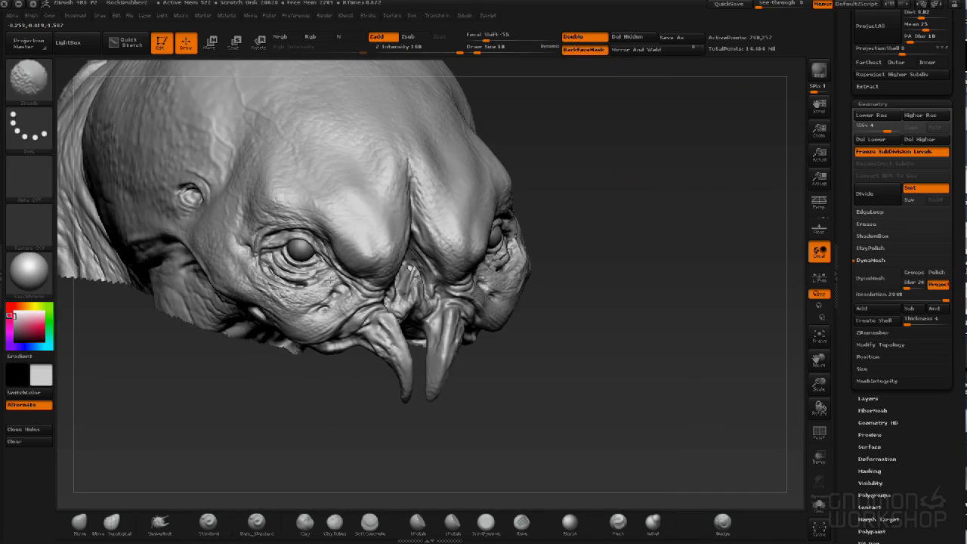
click(50, 184)
click(187, 184)
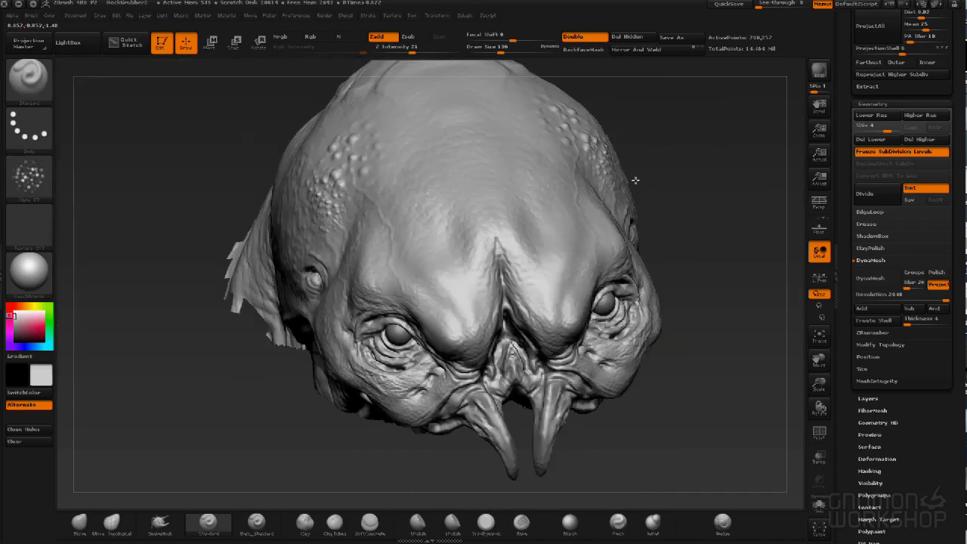
mouse_move(632, 179)
mouse_down()
mouse_move(233, 282)
mouse_move(476, 150)
mouse_move(428, 376)
mouse_move(88, 388)
mouse_up()
Pull small barbs from the inner edges of the fangs with the SnakeHook brush at draw size 6.
click(160, 522)
drag(417, 310, 399, 311)
mouse_move(499, 363)
mouse_down()
mouse_move(458, 393)
mouse_move(466, 411)
mouse_move(413, 311)
mouse_up()
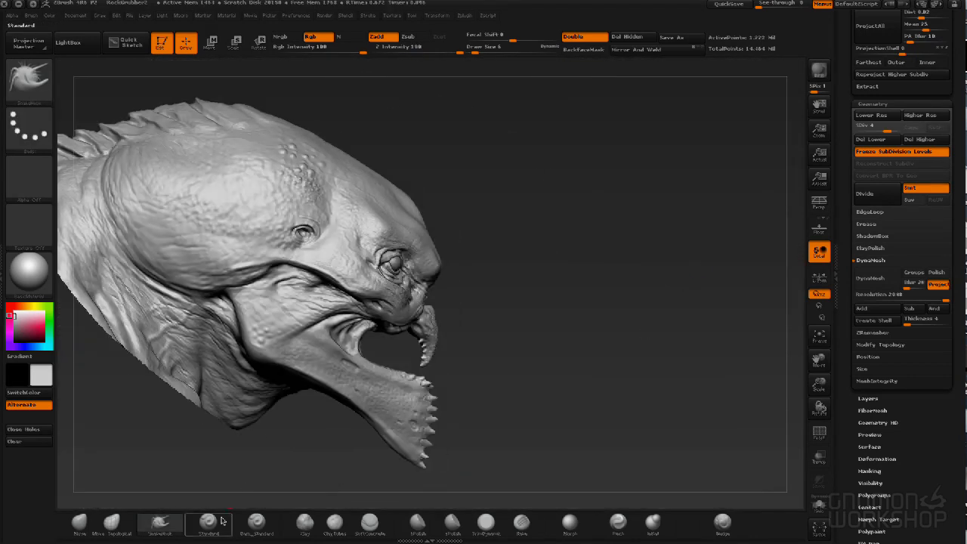
Load a soft round alpha for the Standard brush and raise small bumps along the side of the lower jaw at draw size 10.
click(257, 523)
click(209, 523)
click(29, 178)
click(191, 245)
click(28, 178)
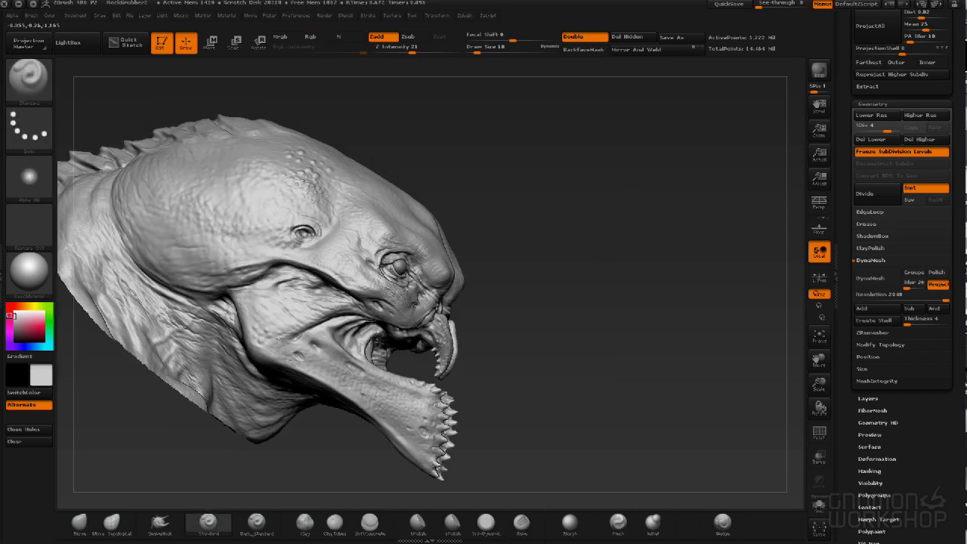
mouse_move(278, 337)
mouse_down()
mouse_move(566, 233)
mouse_move(349, 352)
mouse_up()
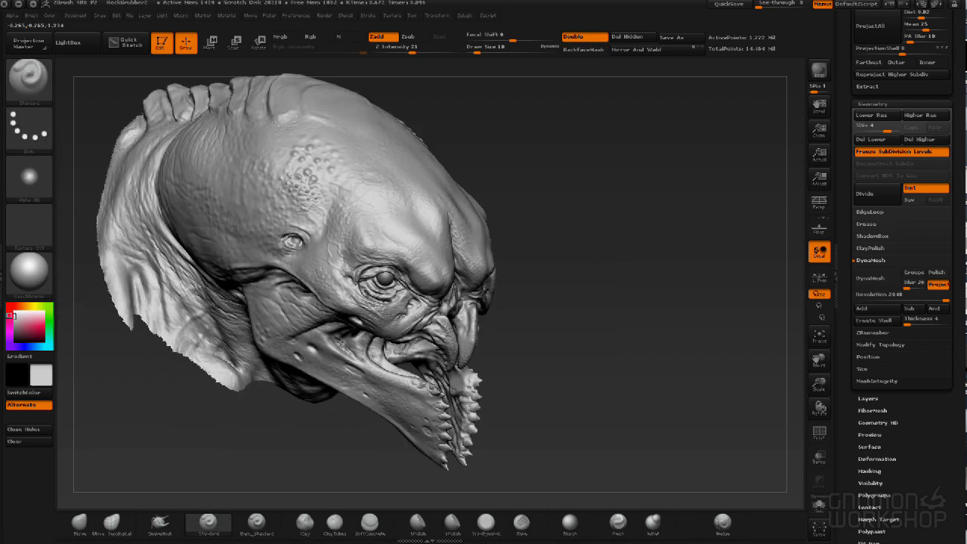
Raise small bumps along the lower jaw's side and rim with the Standard brush and soft round alpha at draw size 10.
mouse_move(574, 398)
mouse_down()
mouse_move(378, 325)
mouse_move(210, 157)
mouse_move(330, 281)
mouse_move(449, 238)
mouse_move(503, 266)
mouse_move(445, 260)
mouse_up()
drag(513, 428, 484, 408)
drag(279, 412, 298, 393)
mouse_move(352, 458)
mouse_down()
mouse_move(370, 423)
mouse_move(439, 400)
mouse_move(386, 380)
mouse_up()
drag(469, 423, 559, 468)
drag(419, 329, 386, 365)
mouse_move(574, 227)
mouse_down()
mouse_move(529, 263)
mouse_move(393, 302)
mouse_move(424, 339)
mouse_move(546, 358)
mouse_move(409, 344)
mouse_up()
mouse_move(680, 303)
mouse_down()
mouse_move(710, 257)
mouse_move(574, 302)
mouse_move(703, 287)
mouse_move(680, 302)
mouse_up()
mouse_move(648, 330)
mouse_down()
mouse_move(477, 403)
mouse_move(446, 388)
mouse_up()
mouse_move(136, 408)
mouse_down()
mouse_move(320, 442)
mouse_move(332, 431)
mouse_up()
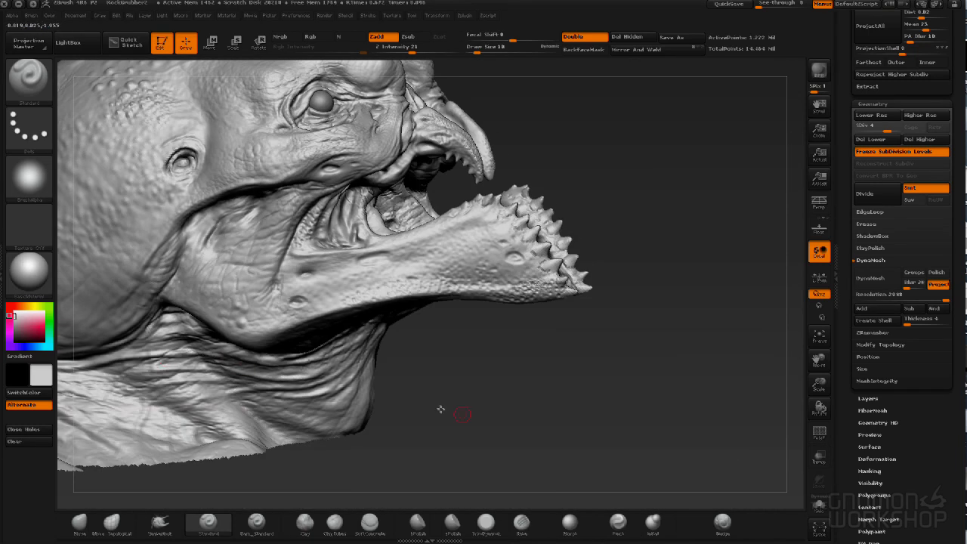
Refine the folds inside the mouth and across the cheek with the Standard brush at draw size 6, subdivision level 4.
drag(242, 363, 253, 357)
mouse_move(125, 484)
mouse_down()
mouse_move(318, 476)
mouse_move(616, 281)
mouse_move(669, 307)
mouse_move(726, 302)
mouse_up()
mouse_move(529, 359)
mouse_down()
mouse_move(542, 371)
mouse_move(552, 363)
mouse_up()
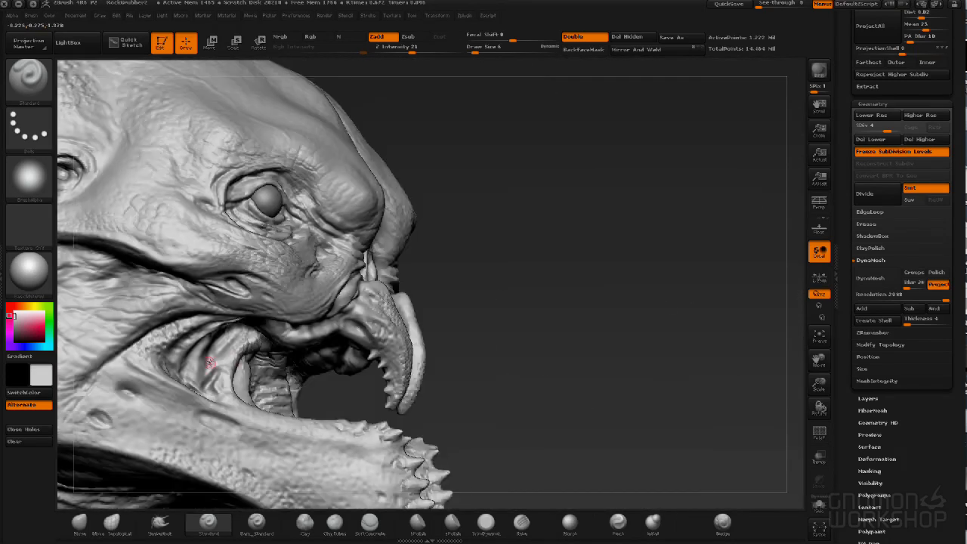
mouse_move(453, 367)
alt+mouse_down()
mouse_move(645, 337)
mouse_move(498, 359)
alt+mouse_up()
drag(348, 466, 381, 362)
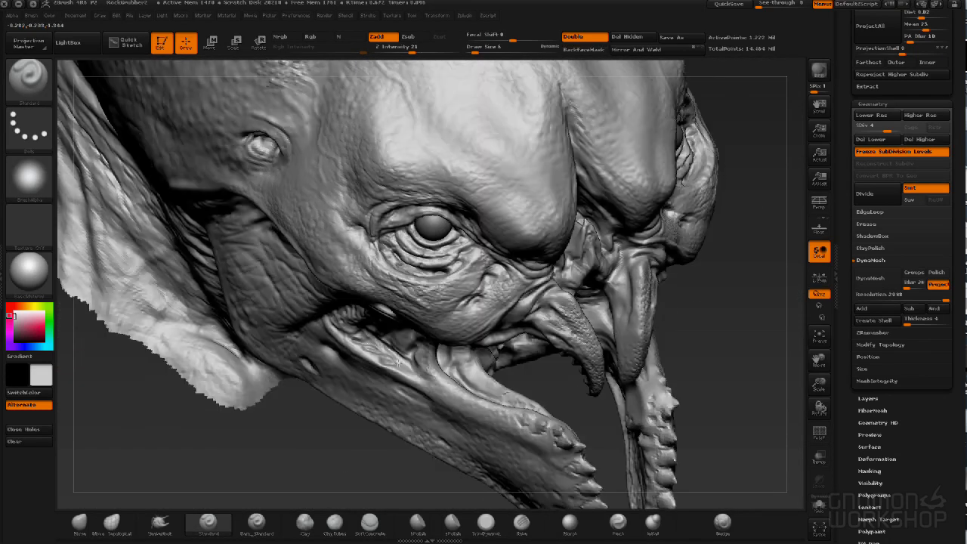
drag(374, 425, 328, 352)
mouse_move(597, 453)
alt+mouse_down()
mouse_move(605, 363)
mouse_move(675, 397)
mouse_move(296, 269)
alt+mouse_up()
mouse_move(370, 300)
mouse_down()
mouse_move(294, 268)
mouse_move(333, 273)
mouse_up()
mouse_move(189, 446)
mouse_down()
mouse_move(378, 431)
mouse_move(423, 446)
mouse_up()
Carve and build up detail on the face and lower jaw with the Dam_Standard and Clay brushes, smoothing where needed.
click(257, 523)
drag(363, 438, 400, 423)
mouse_move(410, 237)
mouse_down()
mouse_move(414, 218)
mouse_move(630, 198)
mouse_move(345, 261)
mouse_move(398, 126)
mouse_move(566, 289)
mouse_move(554, 295)
mouse_up()
click(305, 523)
mouse_move(764, 264)
mouse_down()
mouse_move(698, 257)
mouse_move(692, 355)
mouse_move(770, 355)
mouse_move(782, 344)
mouse_up()
click(257, 523)
key(d)
shift+drag(501, 400, 477, 412)
Drop to subdivision level 1, adjust the head's form with the Move brush, and go back up to level 3.
key(shift+d)
key(shift+d)
key(shift+d)
key(shift+d)
click(79, 523)
mouse_move(680, 363)
mouse_down()
mouse_move(612, 378)
mouse_move(605, 325)
mouse_up()
mouse_move(605, 325)
mouse_down()
mouse_move(302, 290)
mouse_move(322, 347)
mouse_move(370, 343)
mouse_up()
key(d)
key(d)
Sculpt folds at the rear corner of the lower jaw with the Standard brush at draw size 10, subdivision level 3.
click(208, 523)
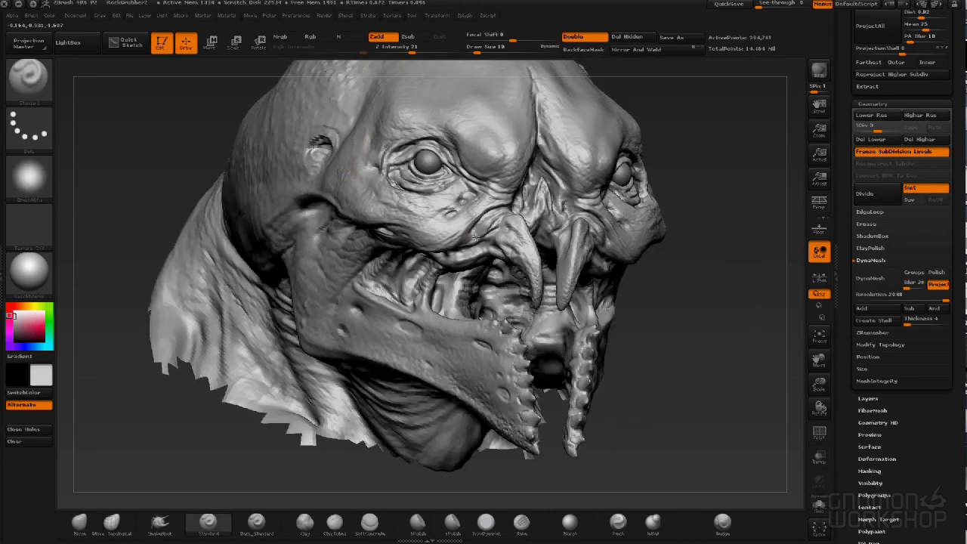
drag(680, 393, 725, 325)
mouse_move(616, 205)
mouse_down()
mouse_move(602, 276)
mouse_move(582, 280)
mouse_up()
drag(281, 255, 317, 277)
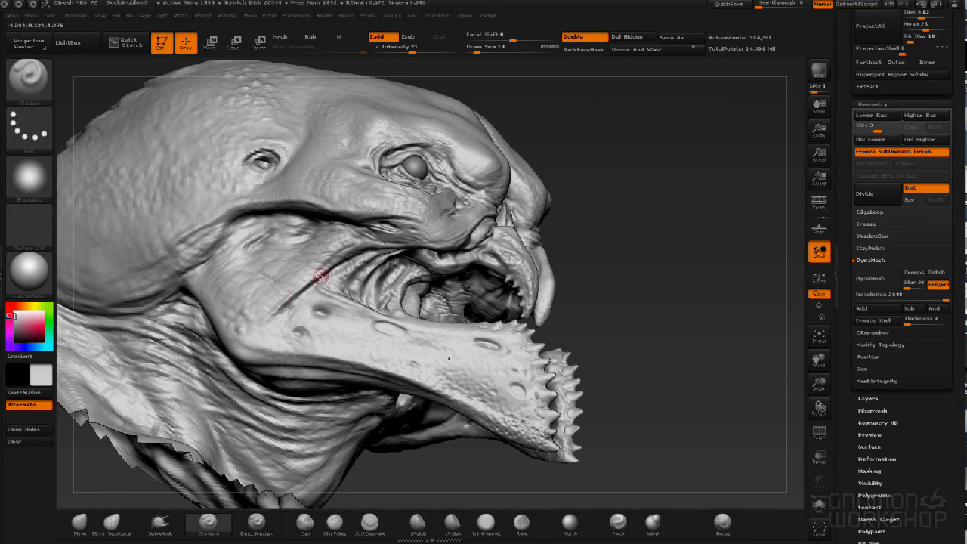
drag(650, 318, 423, 321)
mouse_move(401, 484)
alt+mouse_down()
mouse_move(384, 428)
mouse_move(502, 461)
mouse_move(495, 237)
alt+mouse_up()
drag(177, 213, 182, 133)
drag(650, 400, 522, 391)
drag(114, 461, 218, 483)
Carve fine creases around the cheek and jaw corner with the Dam_Standard brush at draw size 2, working up to subdivision level 4.
click(257, 523)
mouse_move(604, 332)
shift+mouse_down()
mouse_move(648, 307)
mouse_move(648, 332)
shift+mouse_up()
drag(673, 302, 560, 285)
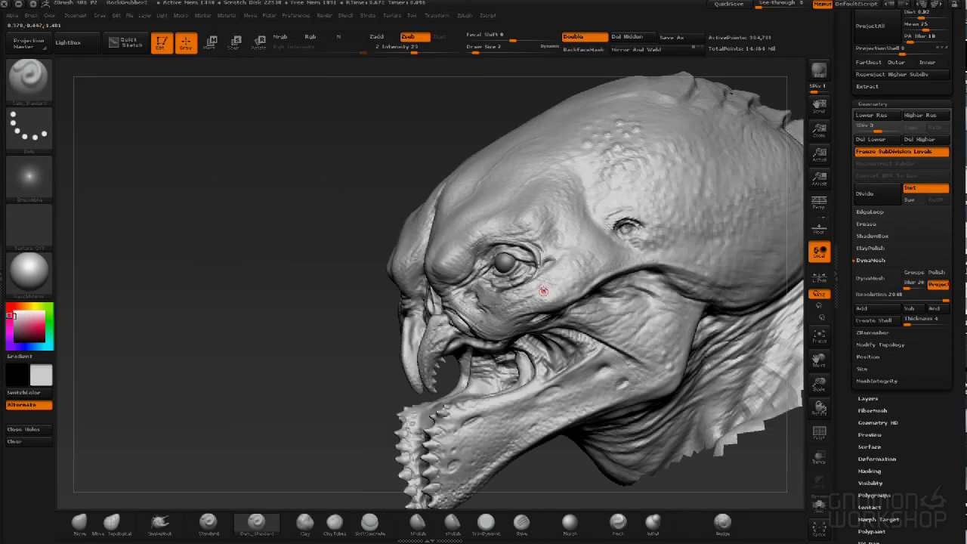
drag(280, 247, 579, 201)
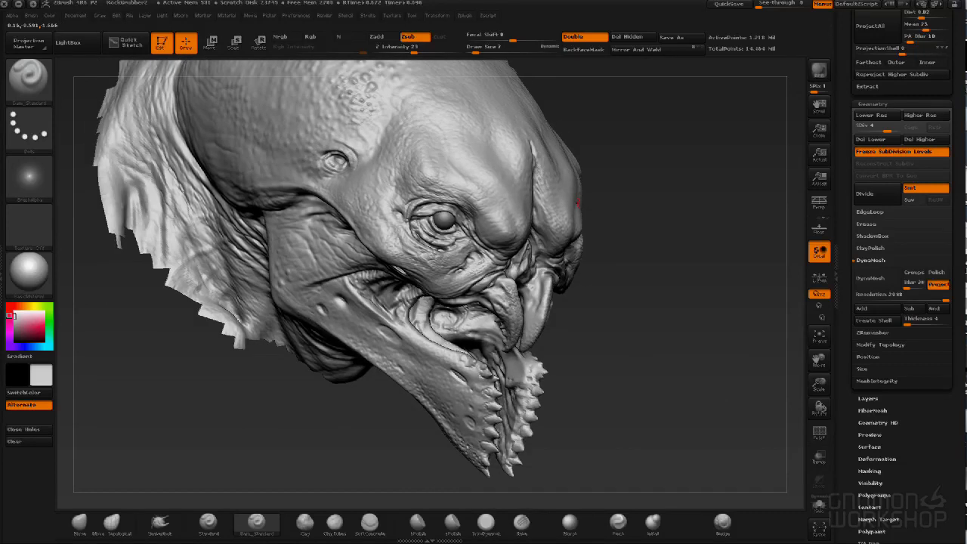
mouse_move(468, 484)
mouse_down()
mouse_move(256, 274)
mouse_move(222, 225)
mouse_up()
drag(724, 90, 425, 217)
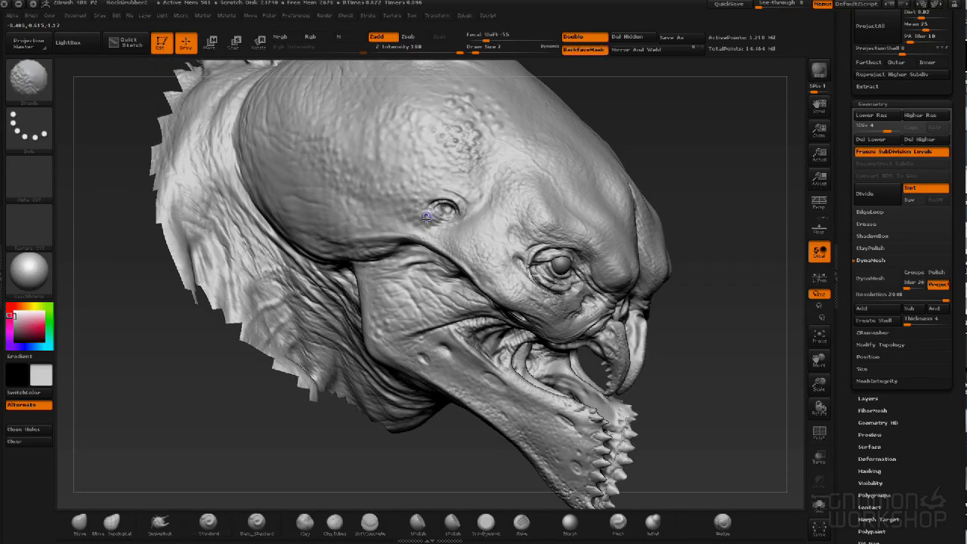
Check the head from the front and adjust its outline with the Move brush at subdivision level 4.
mouse_move(190, 326)
mouse_down()
mouse_move(239, 290)
mouse_move(202, 263)
mouse_up()
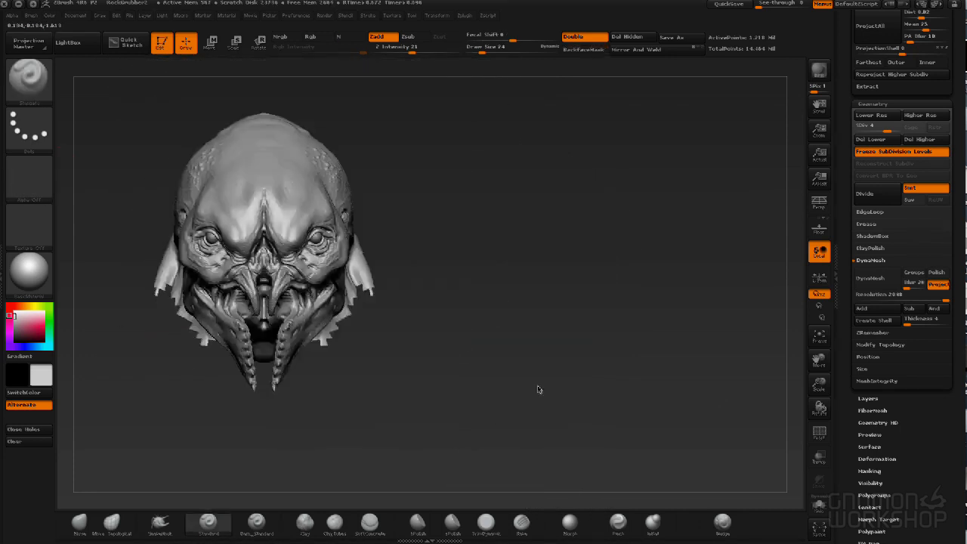
drag(540, 390, 509, 174)
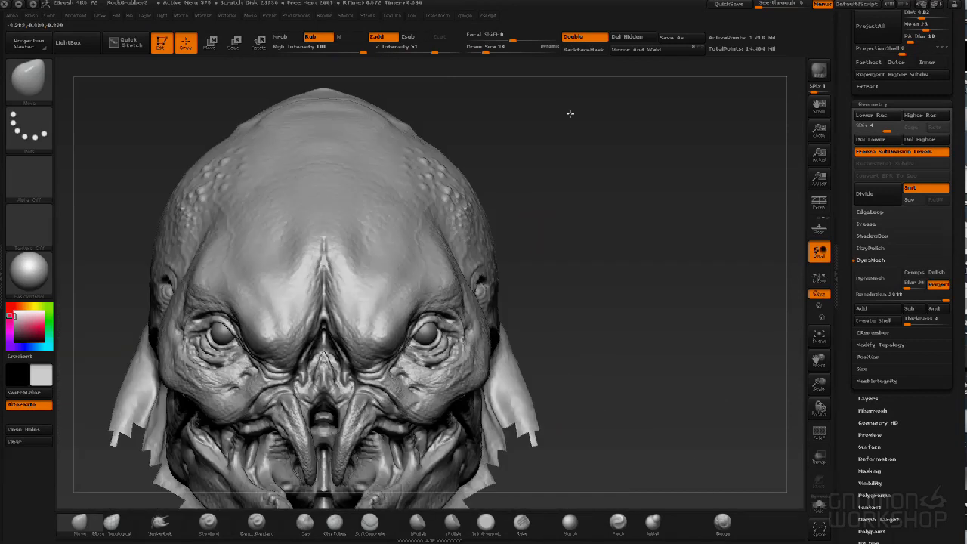
mouse_move(567, 113)
mouse_down()
mouse_move(663, 205)
mouse_move(393, 484)
mouse_up()
Raise the head to subdivision level 5 and carve wrinkles between the brows with the Dam_Standard brush at draw size 4.
click(256, 522)
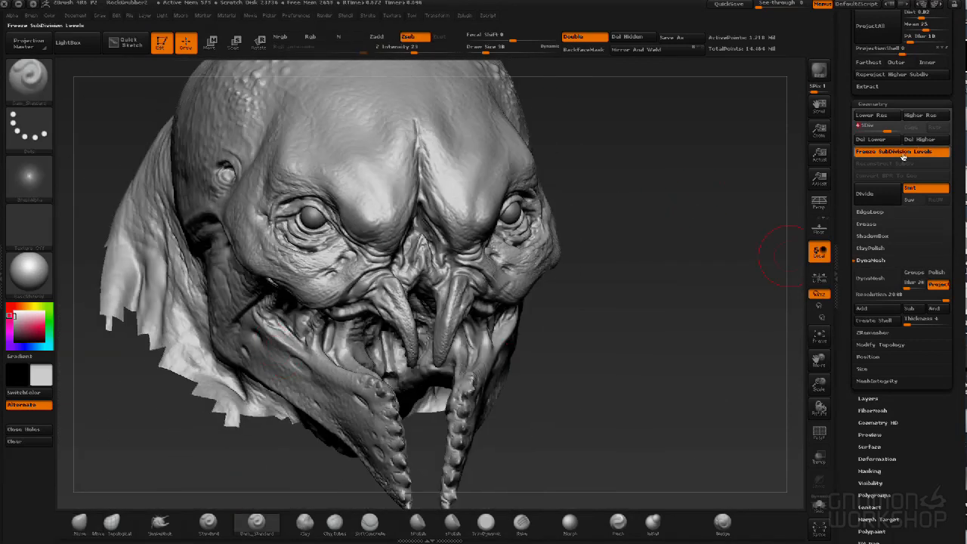
click(921, 151)
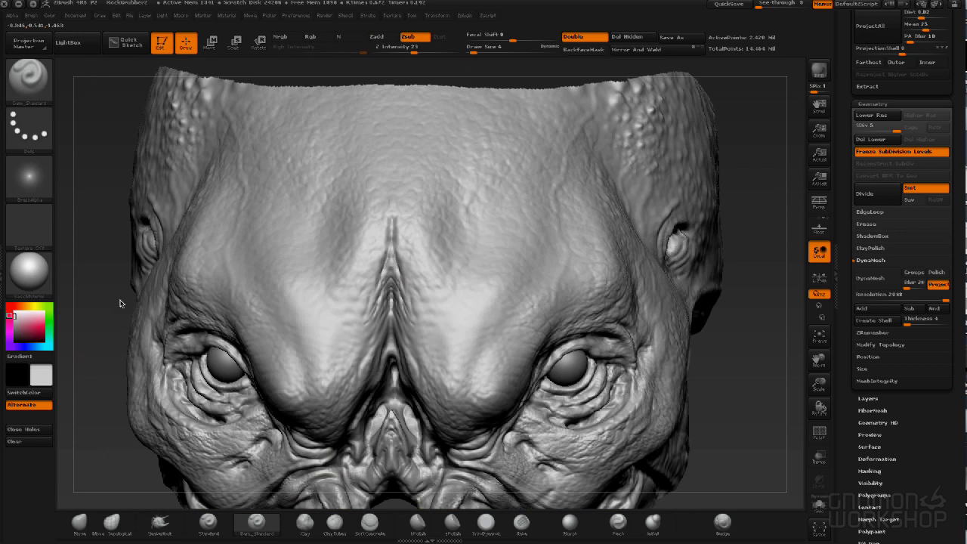
alt+drag(119, 303, 84, 168)
drag(527, 449, 370, 240)
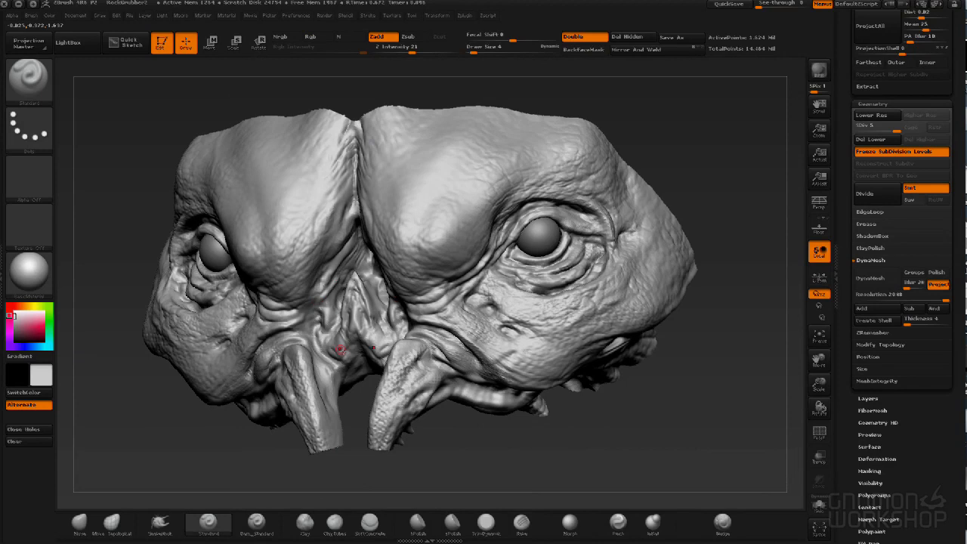
Sculpt fine ridges in the nasal area between the fangs with the Standard brush, no alpha, at draw size 2.
drag(340, 350, 346, 273)
mouse_move(252, 357)
shift+mouse_down()
mouse_move(331, 339)
mouse_move(424, 387)
shift+mouse_up()
mouse_move(635, 445)
mouse_down()
mouse_move(507, 454)
mouse_move(672, 423)
mouse_up()
mouse_move(151, 259)
mouse_down()
mouse_move(217, 229)
mouse_move(335, 198)
mouse_move(324, 281)
mouse_move(424, 456)
mouse_move(348, 264)
mouse_up()
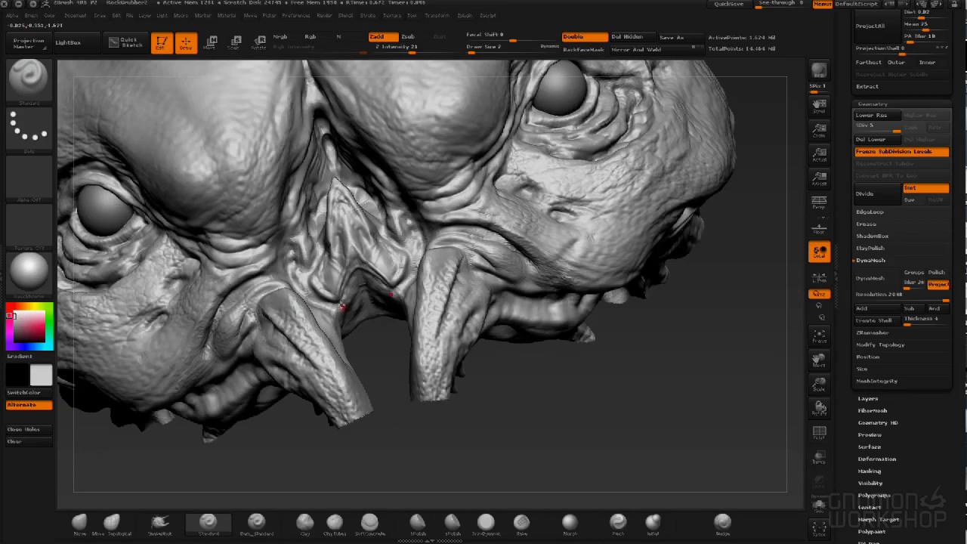
drag(385, 405, 556, 417)
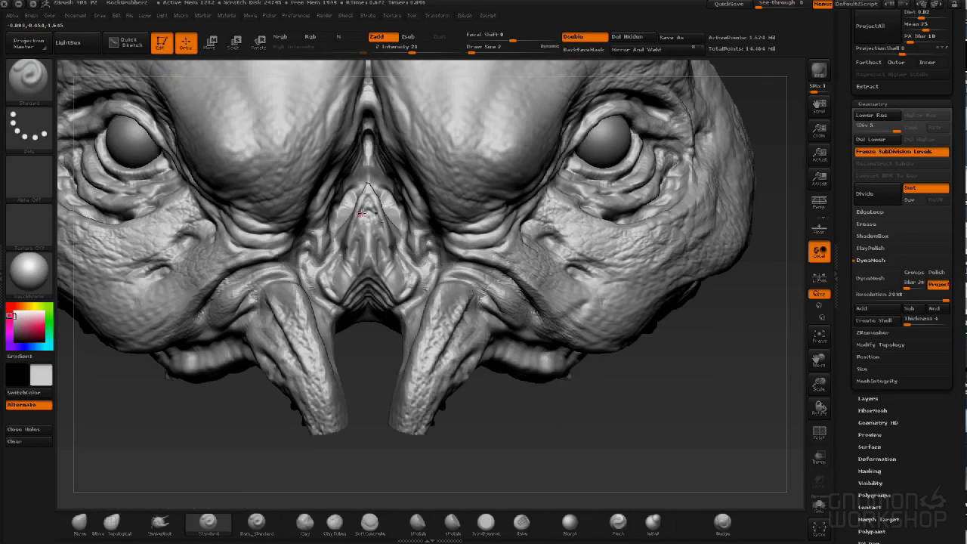
Load the streaked Alpha 58 for the Standard brush and add fine wrinkles to the nasal area and around the fangs.
click(29, 179)
click(249, 337)
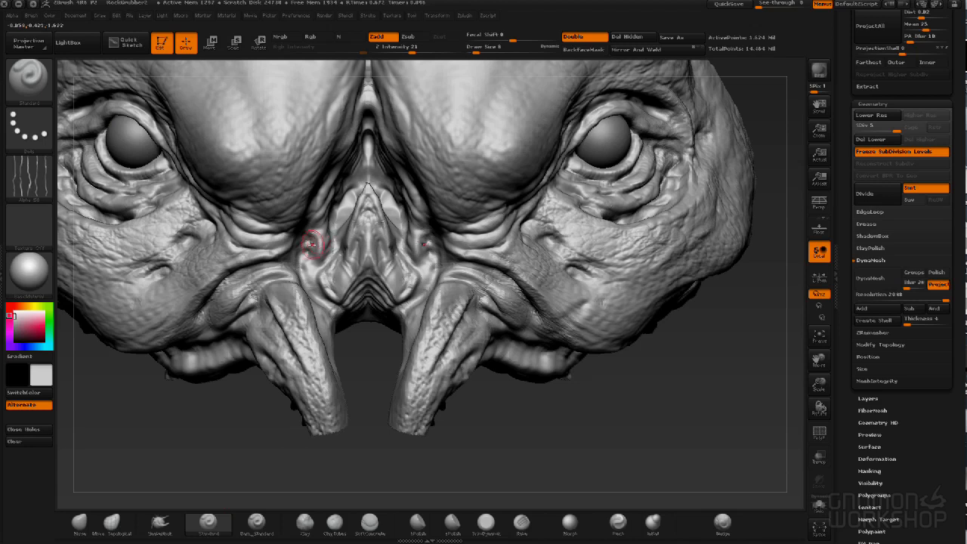
mouse_move(378, 461)
mouse_down()
mouse_move(408, 436)
mouse_move(400, 362)
mouse_move(378, 453)
mouse_up()
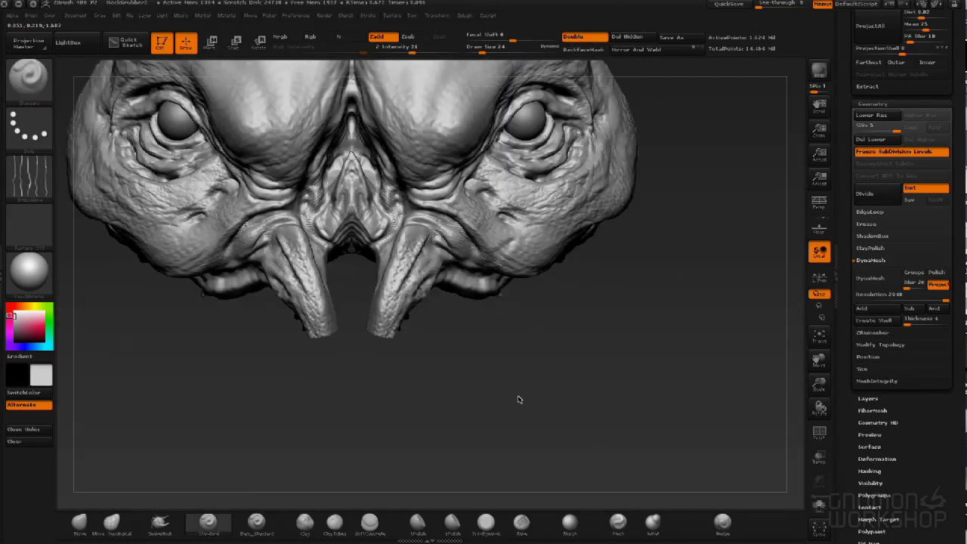
drag(518, 398, 527, 387)
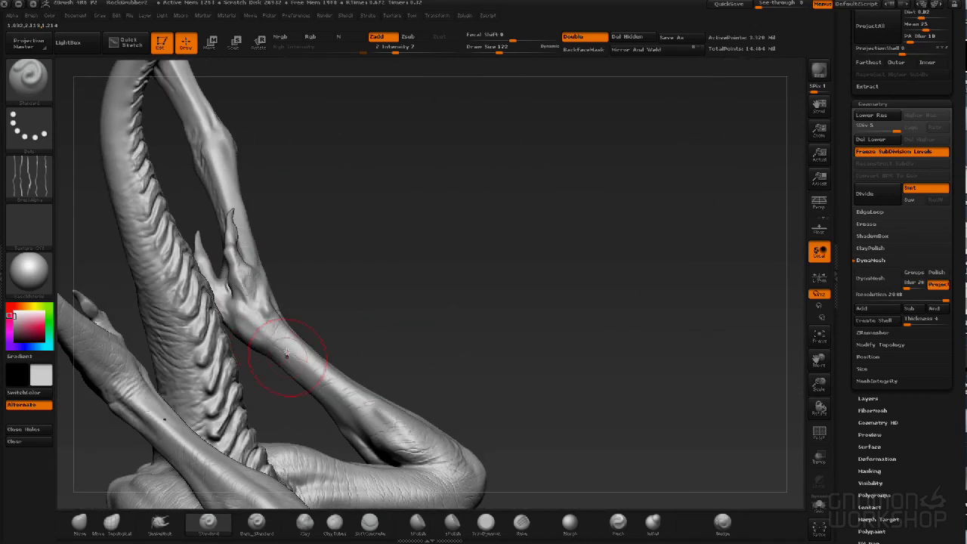
Stroke streaked skin wrinkles over the forearm, abdomen and pelvis with the Standard brush and streaked alpha.
right_drag(389, 420, 339, 282)
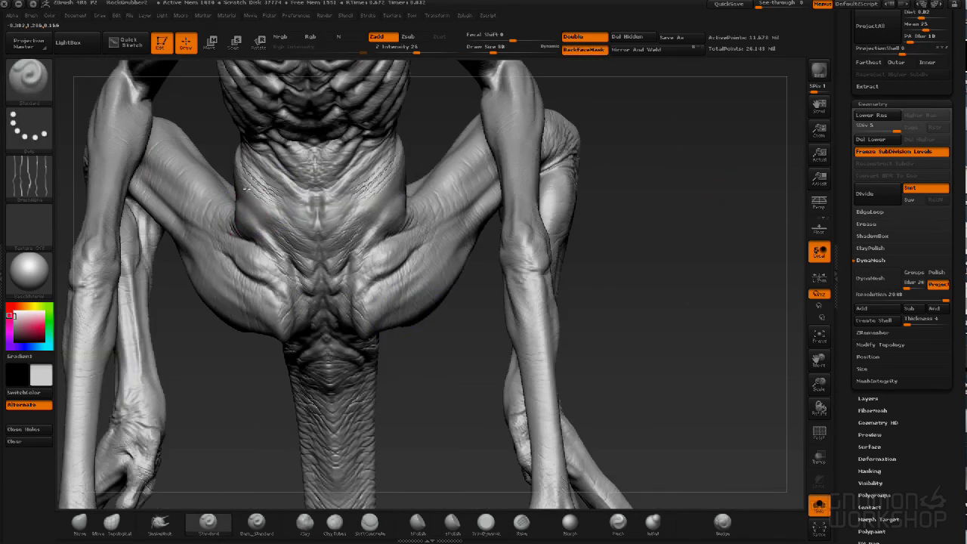
drag(245, 189, 234, 145)
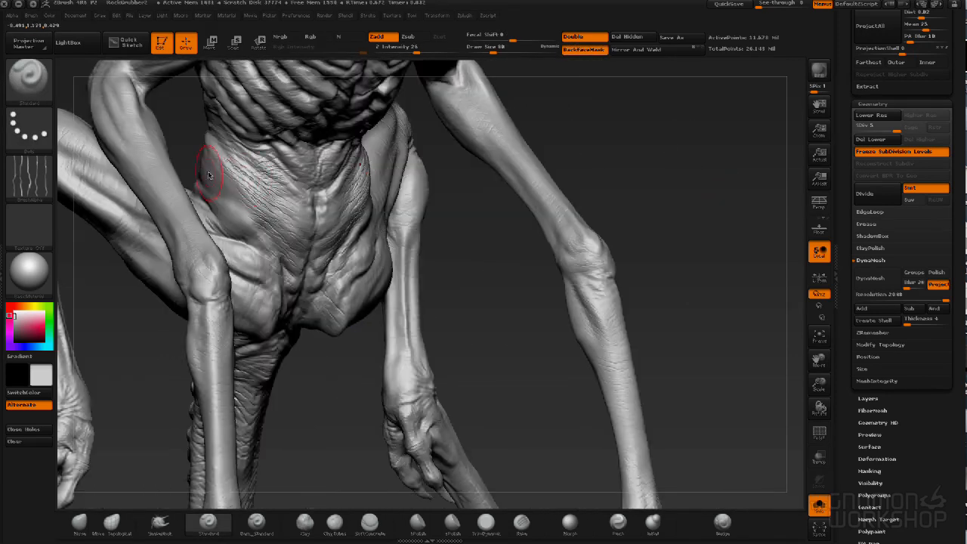
drag(212, 218, 376, 179)
Add broad streaked wrinkles to the lower limbs at subdivision level 3 with draw size 164, and go up to level 4.
drag(350, 234, 591, 338)
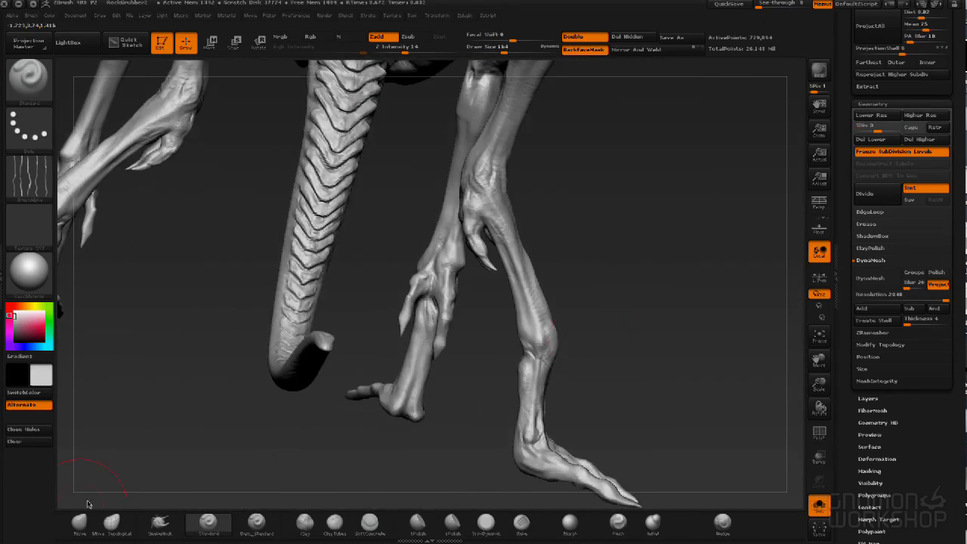
drag(529, 308, 484, 279)
key(d)
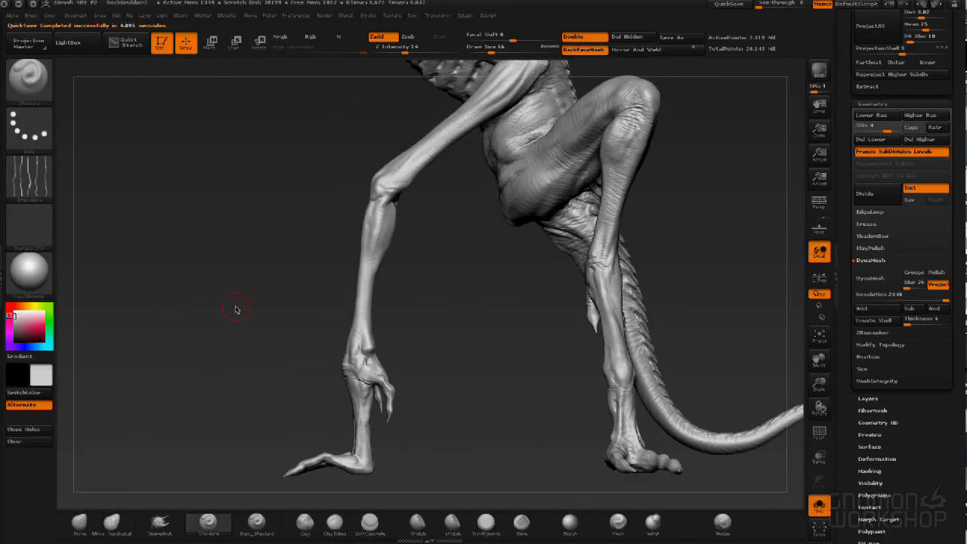
Sculpt small skin folds around the elbows with the Standard brush, no alpha, at draw size 10, subdivision level 4.
alt+drag(217, 470, 317, 332)
drag(419, 219, 378, 219)
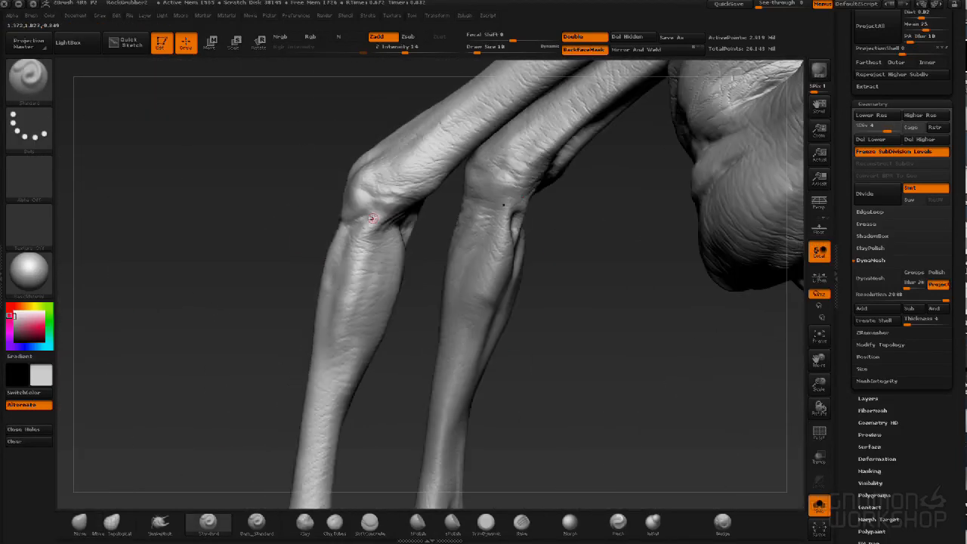
drag(484, 408, 274, 255)
mouse_move(301, 348)
mouse_down()
mouse_move(303, 363)
mouse_move(401, 349)
mouse_move(443, 359)
mouse_up()
Sculpt wrinkles around the knees and thighs of the isolated hind legs with the Standard brush, switching between alphas.
click(29, 178)
click(539, 284)
drag(516, 286, 578, 363)
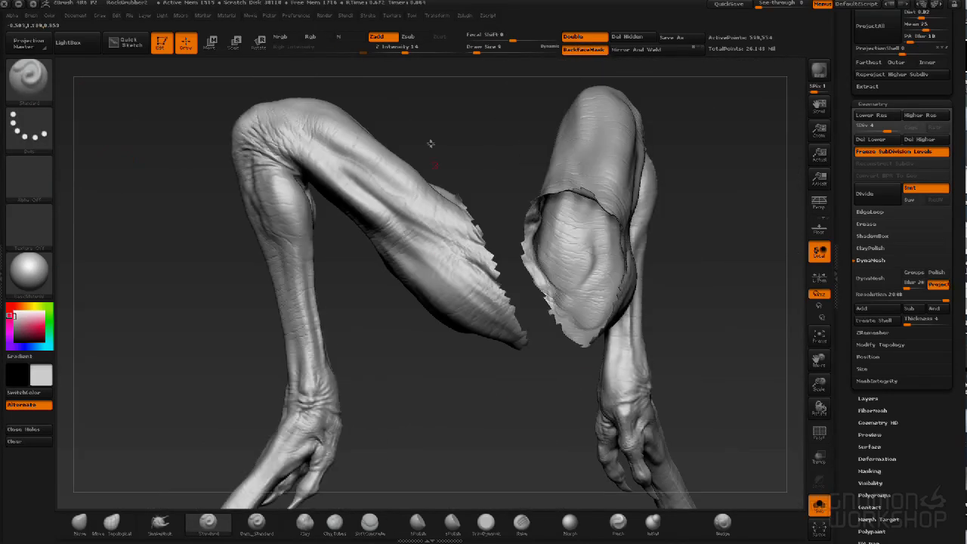
drag(430, 143, 594, 163)
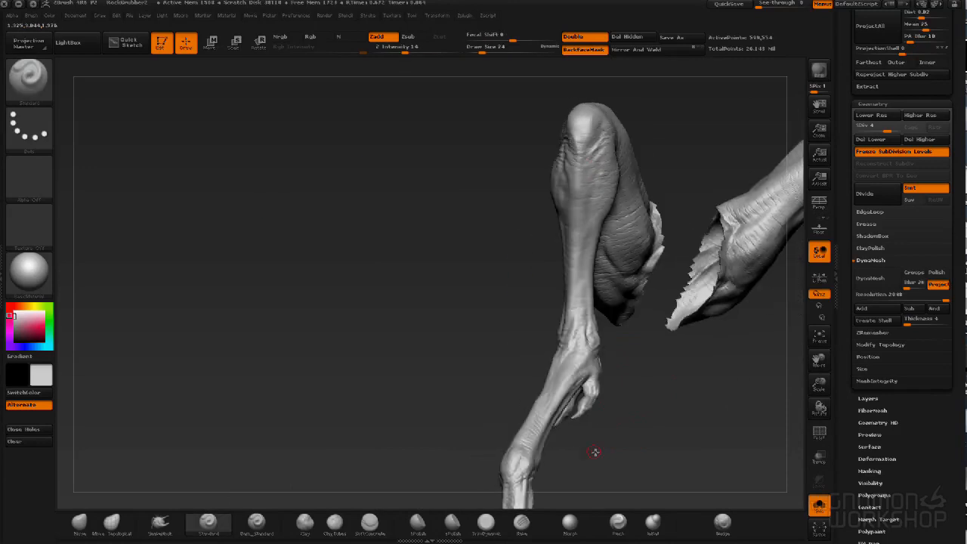
Refine the lower leg and the clawed digits at its joint with the Standard brush, no alpha, at draw size 9.
drag(650, 475, 461, 165)
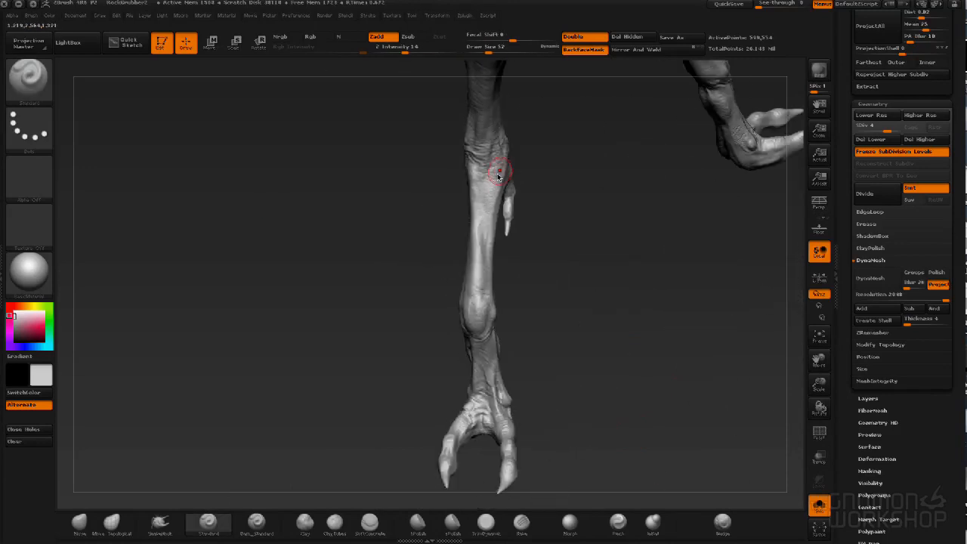
ctrl+right_drag(544, 184, 560, 140)
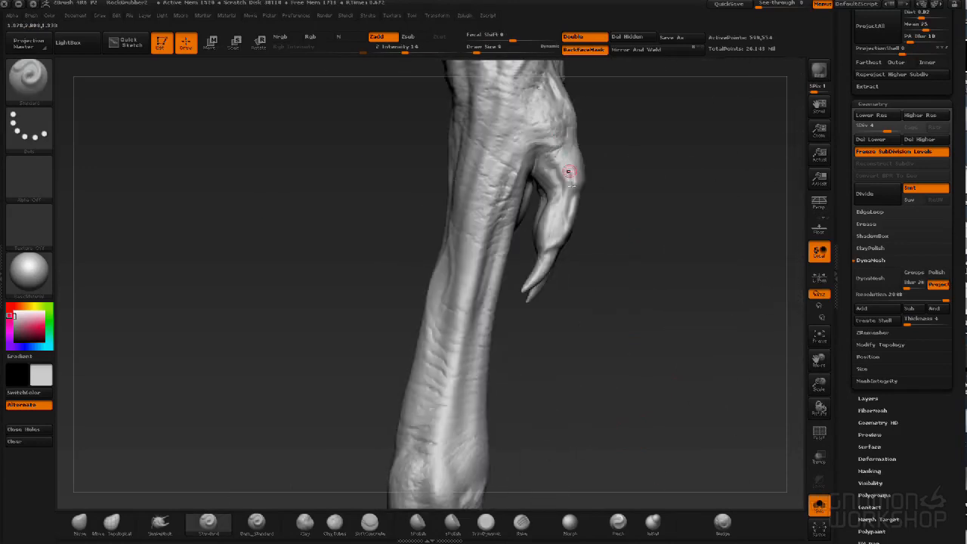
mouse_move(563, 166)
mouse_down()
mouse_move(386, 307)
mouse_move(622, 199)
mouse_move(580, 308)
mouse_move(579, 174)
mouse_up()
ctrl+right_drag(579, 175, 447, 271)
mouse_move(446, 270)
mouse_down()
mouse_move(386, 163)
mouse_move(304, 140)
mouse_up()
Stroke streaked wrinkles over the hind leg's thigh and shin using the streaked alpha with the Standard brush at Z Intensity 14.
mouse_move(499, 313)
alt+mouse_down()
mouse_move(531, 373)
mouse_move(529, 397)
alt+mouse_up()
drag(180, 216, 258, 151)
drag(198, 175, 432, 201)
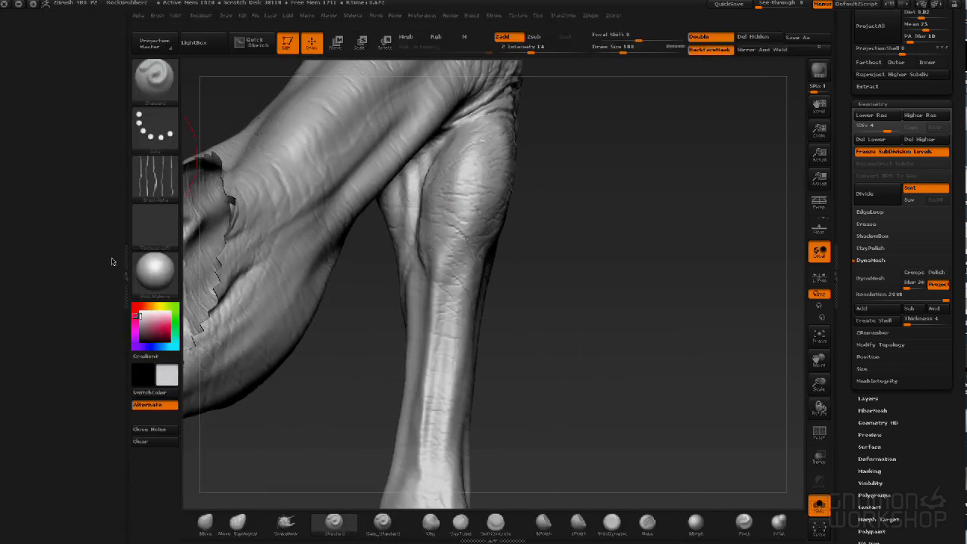
Turn off the Standard brush's alpha and build up folds around the knees and lower legs at draw size 56, subdivision level 3.
click(17, 176)
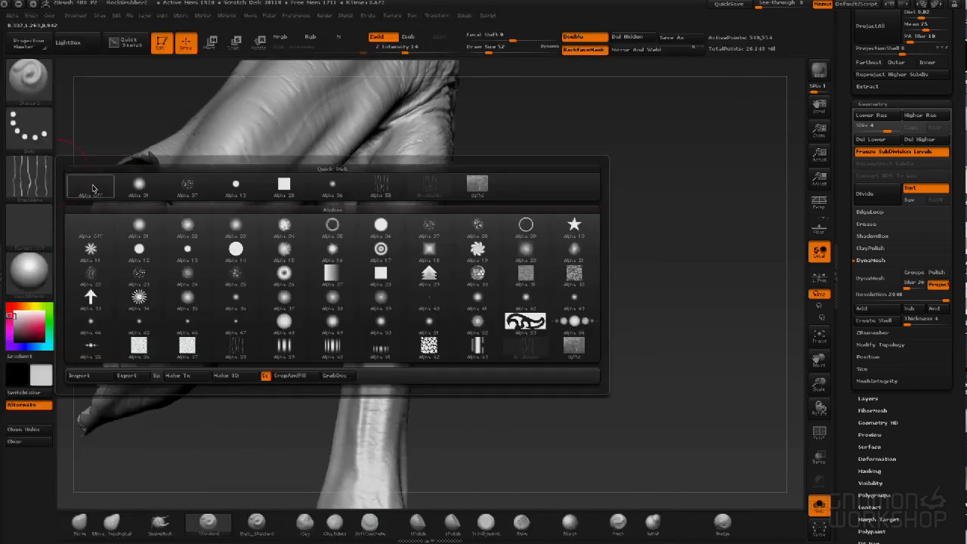
click(90, 185)
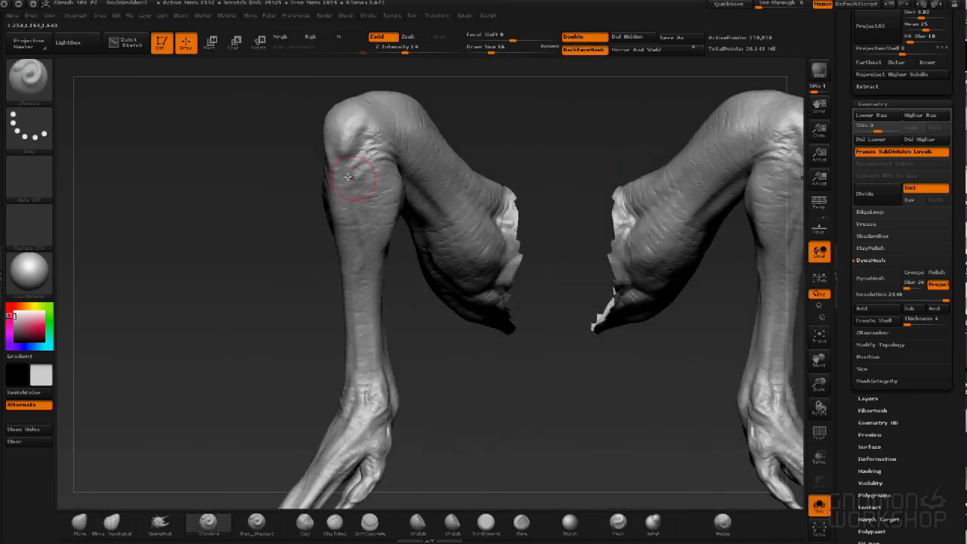
drag(483, 371, 522, 362)
mouse_move(559, 400)
mouse_down()
mouse_move(585, 363)
mouse_move(403, 183)
mouse_up()
drag(551, 437, 480, 228)
drag(569, 249, 459, 292)
drag(431, 377, 453, 230)
drag(384, 366, 743, 107)
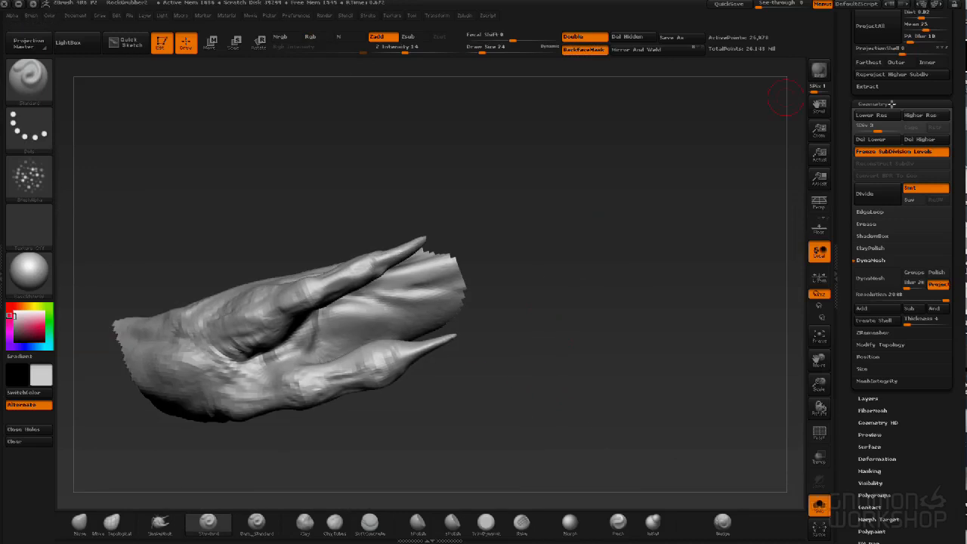
Carve creases where the claws meet the digits with the Dam_Standard brush, and go up to subdivision level 5.
drag(562, 424, 582, 443)
click(257, 523)
mouse_move(529, 378)
mouse_down()
mouse_move(440, 291)
mouse_move(403, 302)
mouse_move(406, 269)
mouse_up()
drag(386, 229, 388, 299)
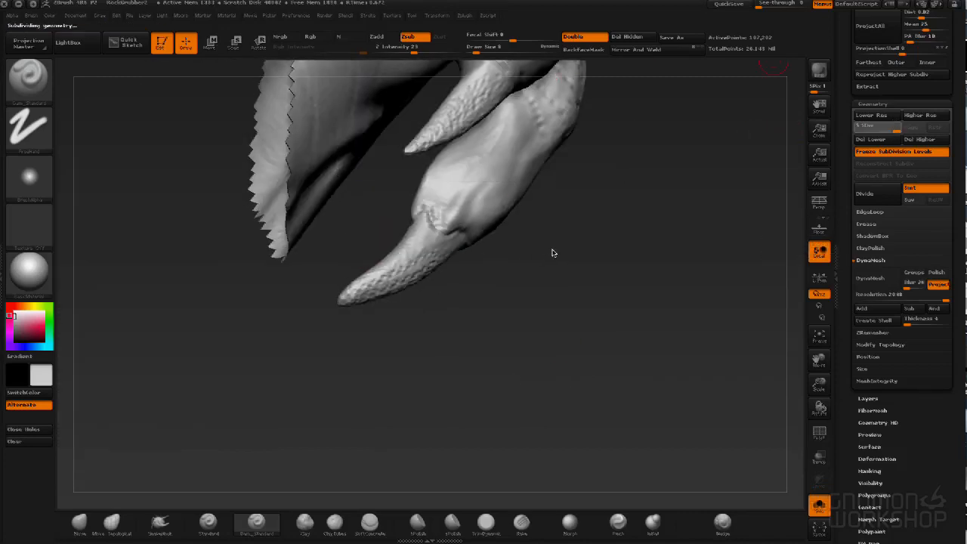
drag(560, 355, 591, 291)
click(257, 523)
Turn off the alpha for the Standard brush and refine the skin around the claws at subdivision level 5.
click(208, 523)
click(29, 178)
click(89, 184)
mouse_move(744, 422)
mouse_down()
mouse_move(729, 353)
mouse_move(416, 248)
mouse_move(560, 234)
mouse_move(520, 367)
mouse_move(477, 183)
mouse_move(563, 244)
mouse_up()
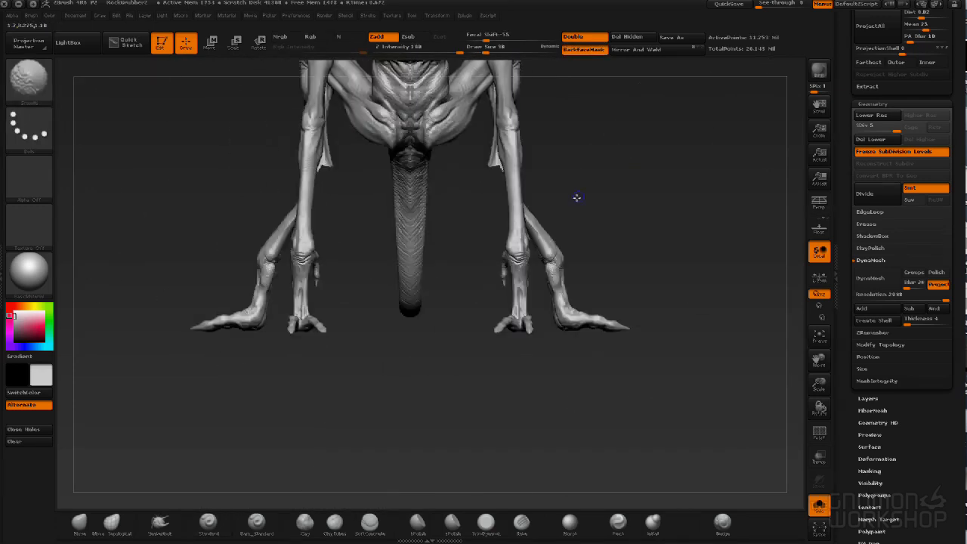
Isolate one clawed extremity and carve creases where its two claws meet the digits with the Dam_Standard brush at Z Intensity 23.
ctrl+shift+drag(254, 427, 371, 285)
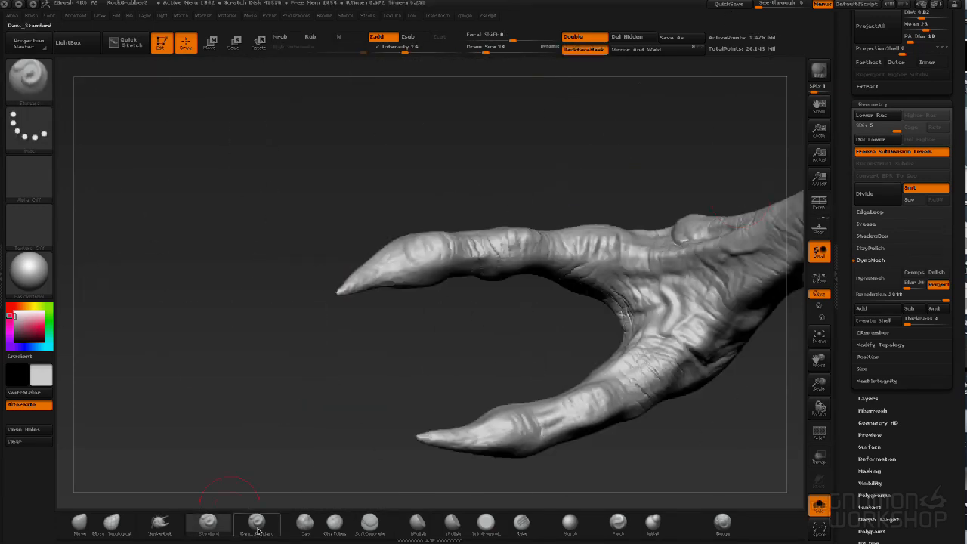
click(256, 521)
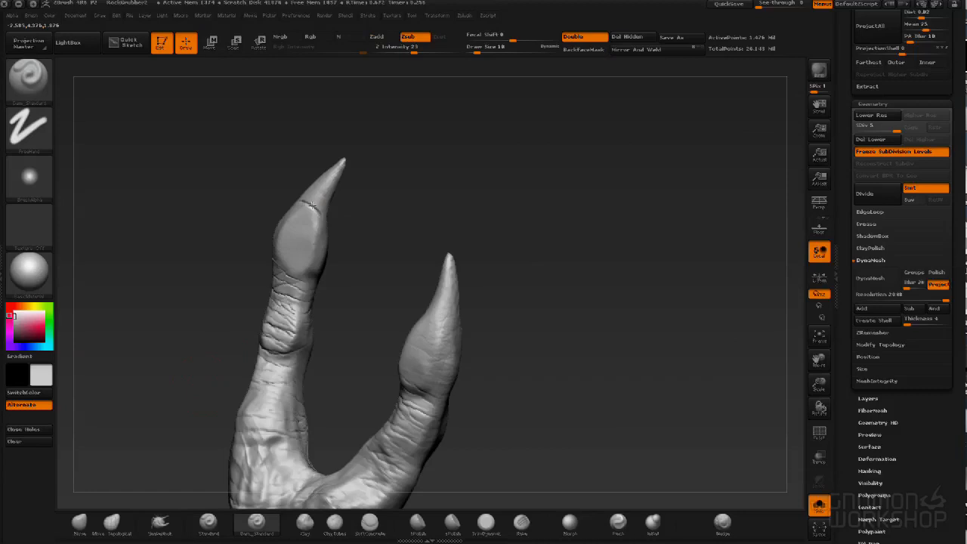
drag(312, 206, 296, 182)
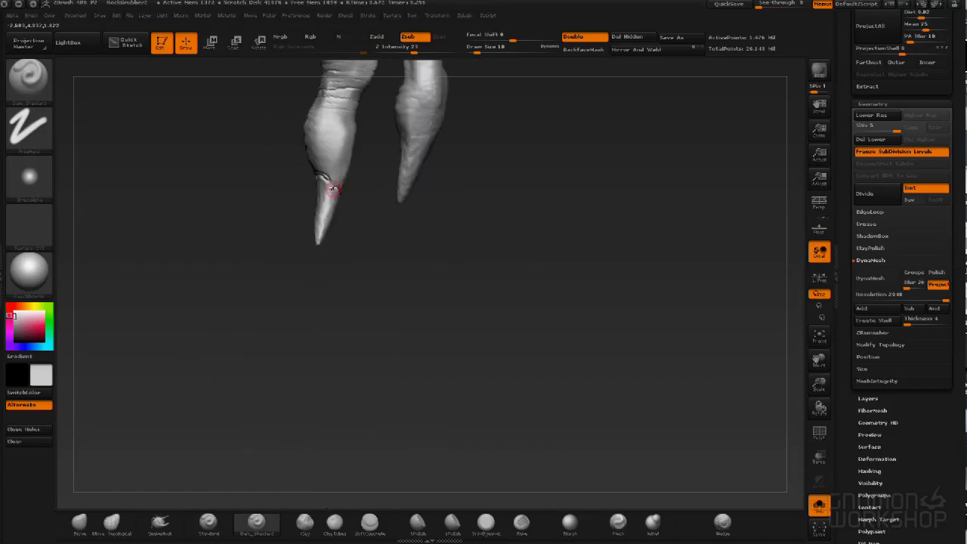
drag(368, 262, 467, 220)
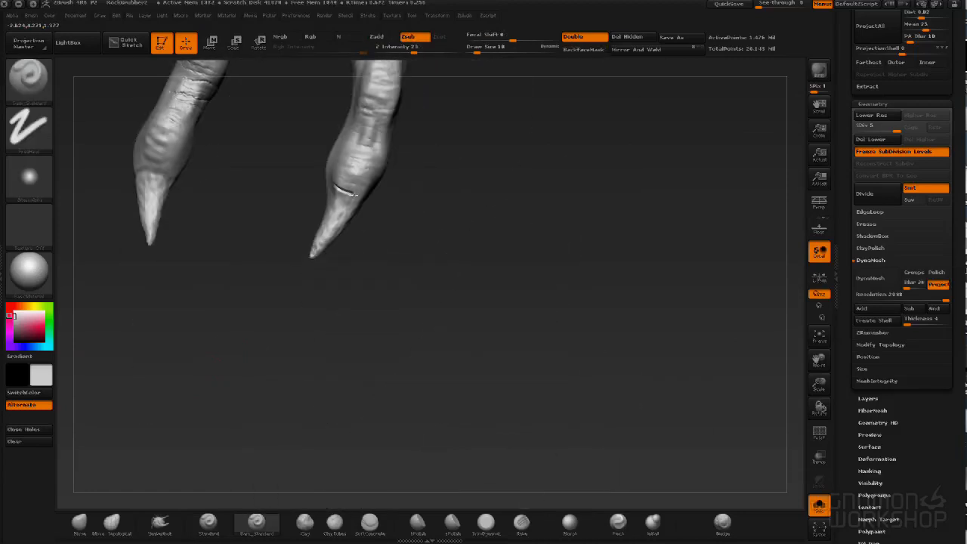
drag(332, 187, 358, 198)
drag(274, 238, 313, 227)
mouse_move(132, 180)
alt+mouse_down()
mouse_move(280, 222)
mouse_move(340, 268)
alt+mouse_up()
drag(255, 275, 286, 270)
mouse_move(356, 290)
mouse_down()
mouse_move(333, 290)
mouse_move(311, 265)
mouse_move(421, 151)
mouse_move(551, 376)
mouse_move(461, 385)
mouse_up()
Texture the two claws with the Standard brush's speckled alpha and restore the hidden parts of the model.
click(209, 518)
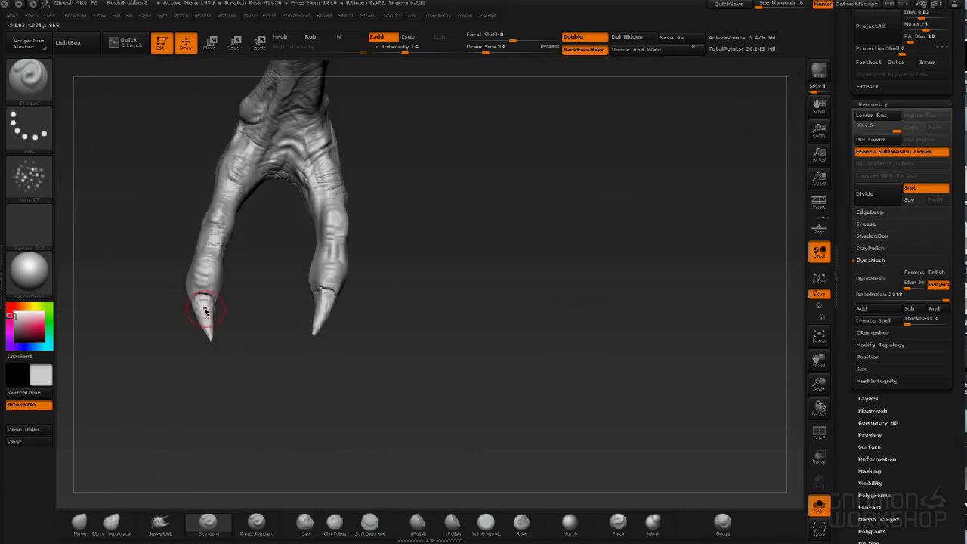
mouse_move(222, 378)
mouse_down()
mouse_move(109, 253)
mouse_move(380, 340)
mouse_move(641, 352)
mouse_move(505, 311)
mouse_move(402, 334)
mouse_move(235, 410)
mouse_up()
ctrl+shift+click(108, 253)
ctrl+shift+click(380, 340)
Isolate the long-toed foot and carve creases at the claw base and last knuckle with the Dam_Standard brush.
click(257, 522)
ctrl+shift+drag(497, 340, 753, 484)
mouse_move(633, 473)
mouse_down()
mouse_move(509, 320)
mouse_move(637, 416)
mouse_up()
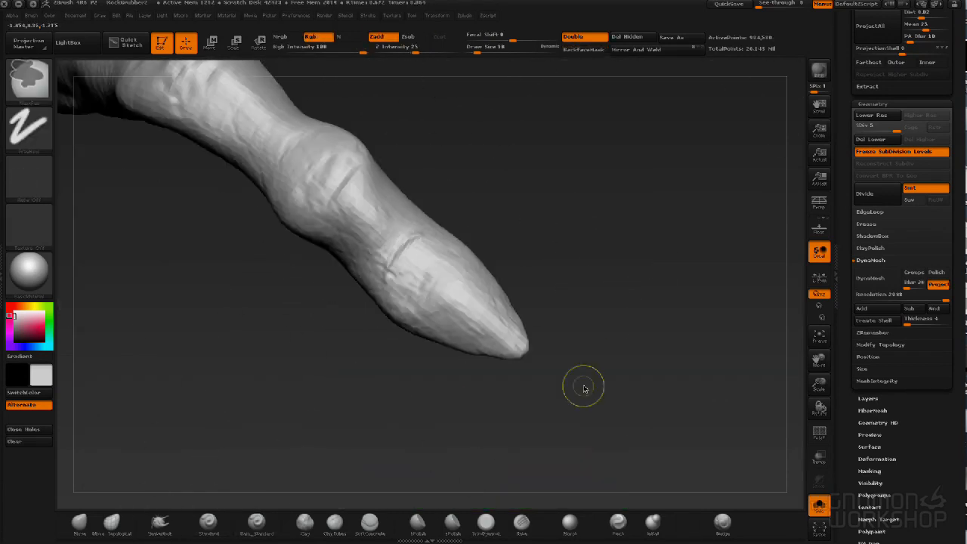
drag(544, 249, 522, 340)
mouse_move(301, 337)
mouse_down()
mouse_move(343, 302)
mouse_move(361, 327)
mouse_up()
drag(309, 327, 330, 269)
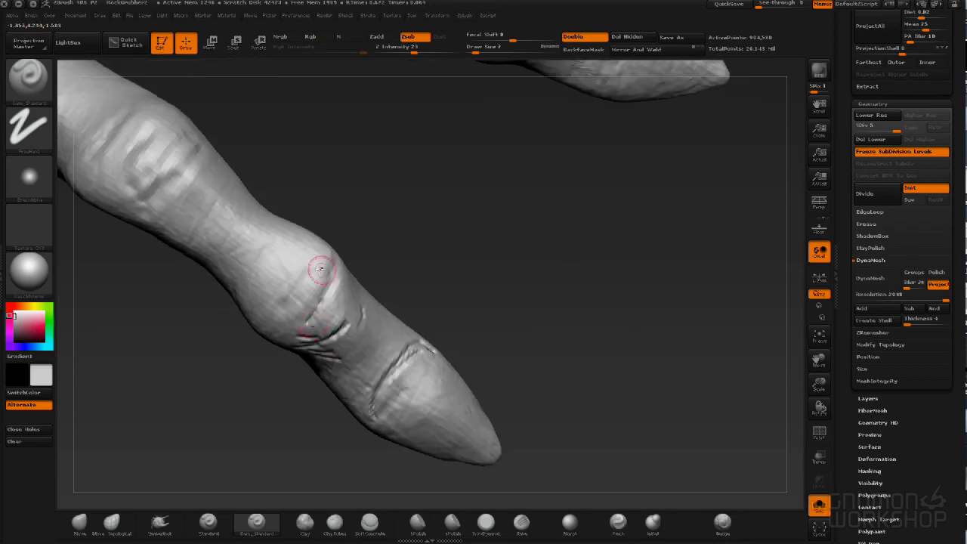
alt+drag(339, 189, 484, 269)
drag(354, 238, 337, 264)
Carve fine wrinkles across the knuckles of the first toe with the Dam_Standard brush at draw size 5.
alt+drag(582, 401, 345, 199)
mouse_move(499, 204)
mouse_down()
mouse_move(521, 234)
mouse_move(492, 265)
mouse_up()
drag(484, 226, 507, 257)
drag(287, 240, 306, 267)
mouse_move(483, 227)
mouse_down()
mouse_move(397, 290)
mouse_move(453, 340)
mouse_up()
drag(227, 236, 261, 248)
alt+drag(423, 250, 521, 317)
drag(513, 250, 453, 302)
drag(423, 363, 361, 234)
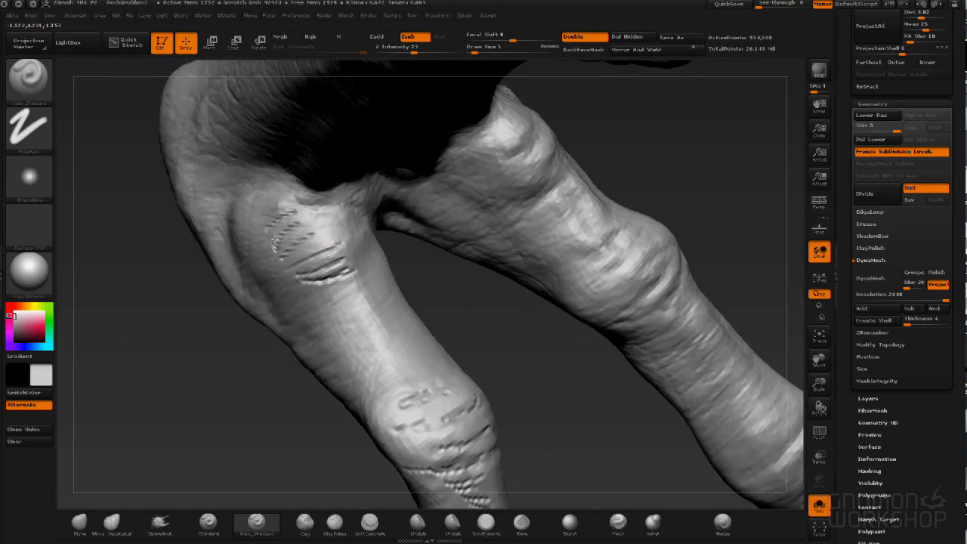
Carve matching wrinkles across the second toe's knuckles and give both toe claws a speckled texture.
mouse_move(522, 318)
mouse_down()
mouse_move(484, 250)
mouse_move(518, 98)
mouse_move(549, 356)
mouse_move(511, 296)
mouse_move(529, 328)
mouse_move(604, 243)
mouse_up()
drag(584, 290, 438, 342)
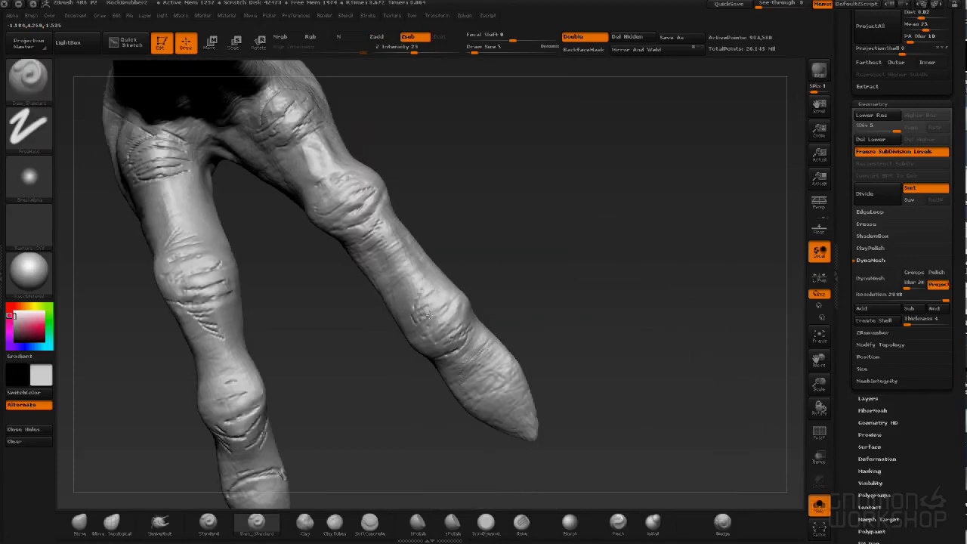
drag(425, 299, 420, 323)
alt+drag(529, 303, 447, 181)
drag(392, 270, 437, 245)
drag(174, 378, 191, 397)
Turn off the Standard brush's alpha and build up small skin folds between the toe creases at Z Intensity 14.
click(29, 178)
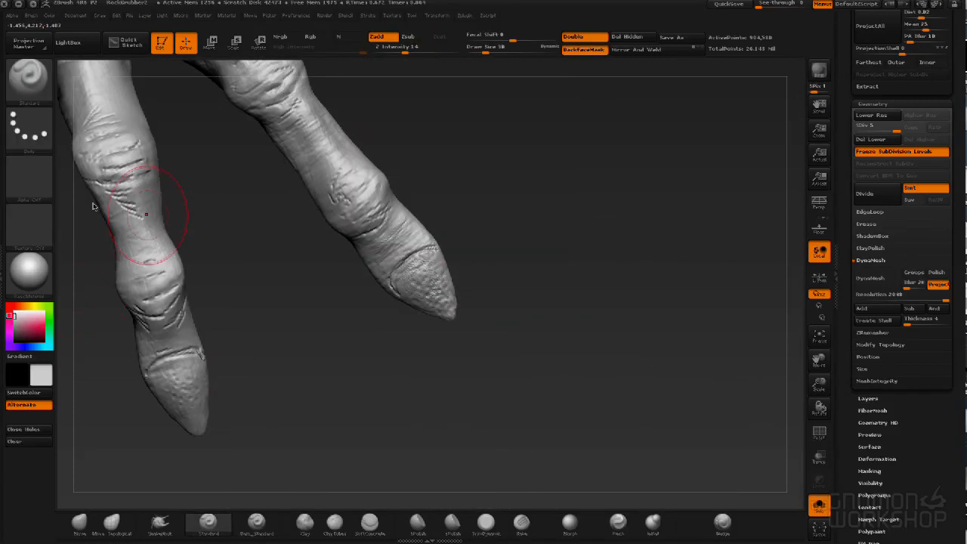
click(91, 186)
alt+drag(393, 303, 454, 363)
drag(485, 51, 475, 51)
alt+drag(665, 226, 242, 449)
drag(370, 287, 305, 329)
drag(121, 98, 193, 166)
mouse_move(381, 151)
mouse_down()
mouse_move(439, 206)
mouse_move(259, 339)
mouse_move(196, 279)
mouse_up()
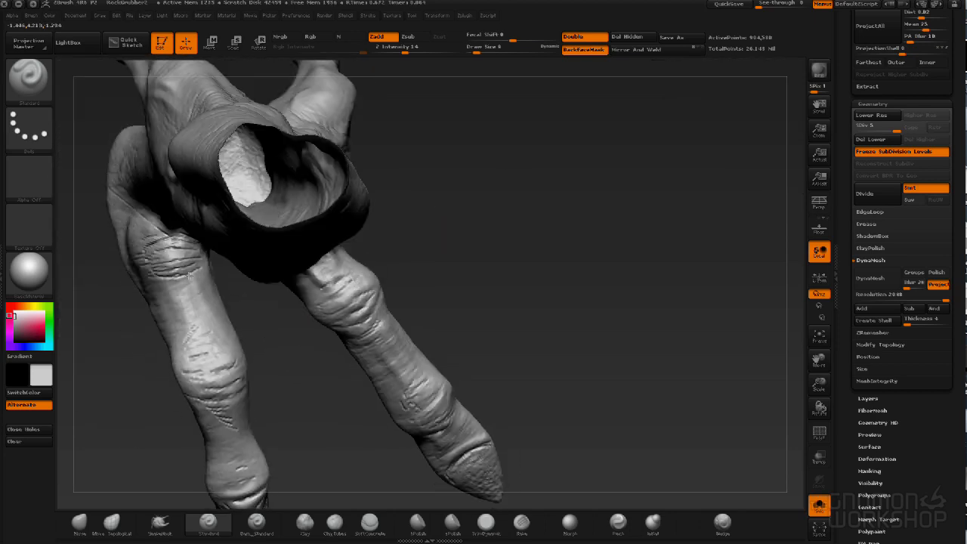
drag(294, 371, 311, 374)
drag(303, 408, 296, 309)
alt+drag(343, 454, 300, 274)
alt+drag(235, 346, 296, 192)
alt+drag(296, 193, 400, 266)
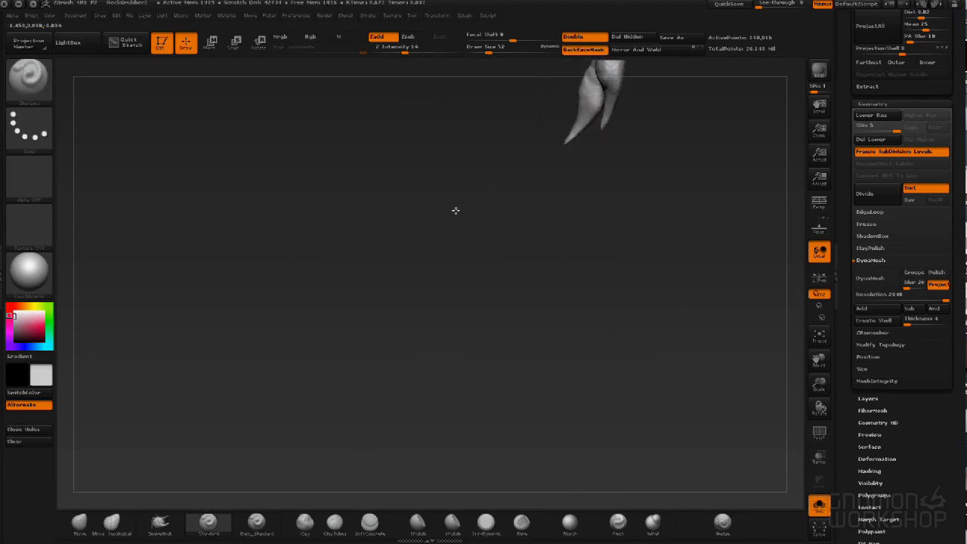
Frame the two isolated smaller digits and carve curved creases where their claws begin.
drag(456, 210, 470, 217)
key(f)
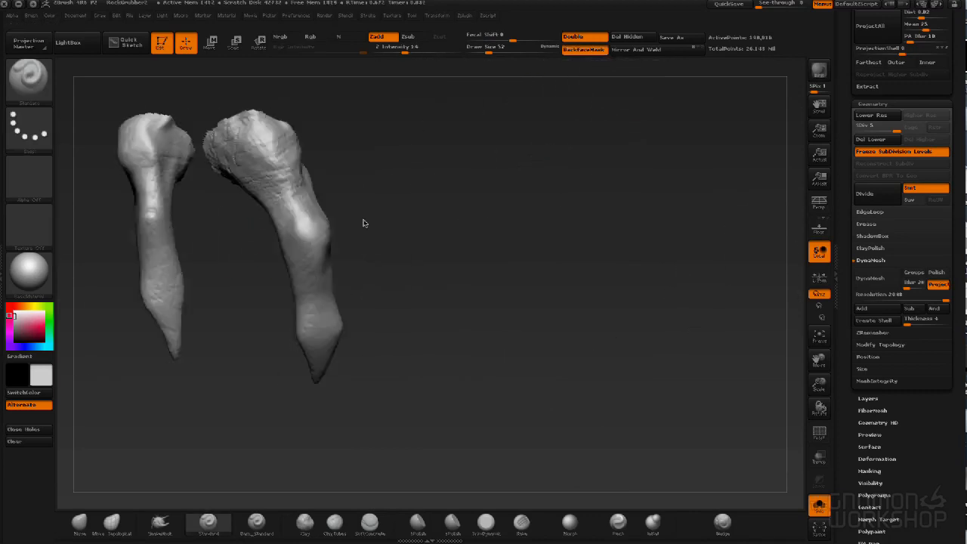
drag(327, 225, 428, 379)
drag(206, 288, 242, 304)
drag(311, 358, 293, 364)
shift+drag(216, 292, 195, 290)
drag(302, 378, 290, 385)
Build up the skin edge around the claw bases of the two smaller digits with the Standard brush at Z Intensity 39.
click(207, 522)
alt+drag(575, 280, 544, 317)
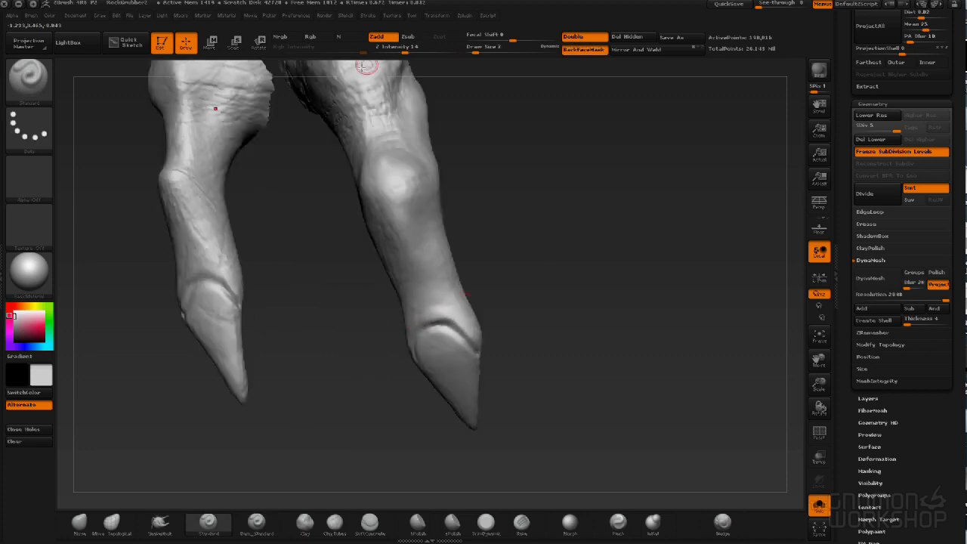
drag(429, 321, 446, 322)
drag(332, 362, 306, 364)
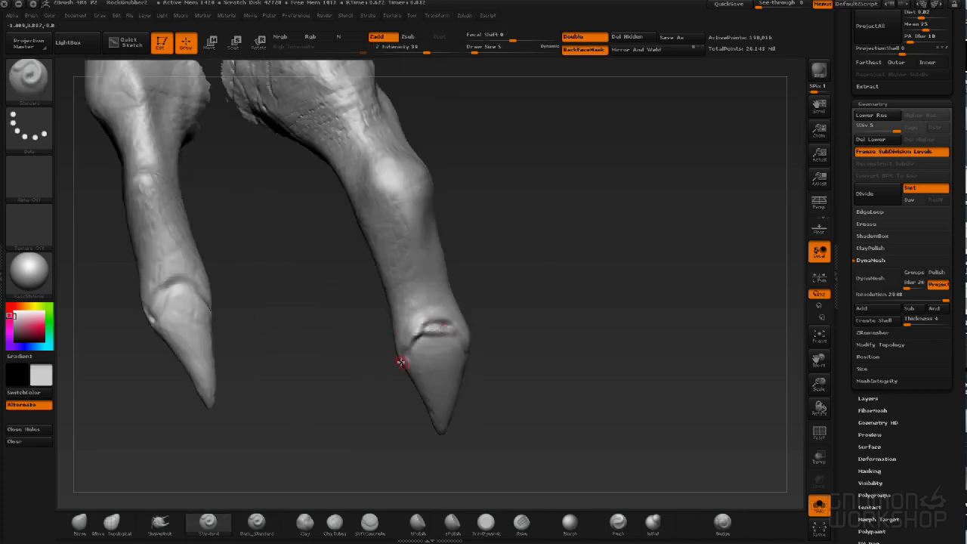
alt+click(359, 96)
mouse_move(393, 324)
mouse_down()
mouse_move(363, 295)
mouse_move(325, 309)
mouse_move(283, 215)
mouse_move(219, 194)
mouse_move(470, 133)
mouse_move(568, 231)
mouse_up()
mouse_move(457, 280)
mouse_down()
mouse_move(365, 380)
mouse_move(479, 95)
mouse_up()
drag(301, 208, 364, 225)
mouse_move(440, 298)
alt+mouse_down()
mouse_move(477, 212)
mouse_move(302, 189)
mouse_move(572, 253)
mouse_move(627, 305)
mouse_move(432, 141)
mouse_move(607, 296)
mouse_move(328, 272)
mouse_move(399, 297)
alt+mouse_up()
mouse_move(488, 317)
alt+mouse_down()
mouse_move(496, 177)
mouse_move(559, 257)
alt+mouse_up()
mouse_move(479, 226)
mouse_down()
mouse_move(427, 230)
mouse_move(421, 251)
mouse_up()
mouse_move(576, 300)
alt+mouse_down()
mouse_move(602, 242)
mouse_move(457, 339)
alt+mouse_up()
Add surface detail to the two smaller digits and their claws using a Standard brush alpha, smoothing rough spots.
click(31, 178)
click(429, 274)
mouse_move(556, 253)
mouse_down()
mouse_move(566, 199)
mouse_move(524, 121)
mouse_up()
drag(425, 241, 386, 246)
mouse_move(419, 281)
mouse_down()
mouse_move(390, 291)
mouse_move(411, 312)
mouse_up()
mouse_move(535, 206)
alt+mouse_down()
mouse_move(471, 286)
mouse_move(406, 311)
mouse_move(445, 306)
alt+mouse_up()
mouse_move(393, 322)
mouse_down()
mouse_move(368, 280)
mouse_move(378, 257)
mouse_up()
drag(483, 310, 432, 332)
shift+drag(384, 274, 380, 341)
mouse_move(484, 310)
mouse_down()
mouse_move(423, 303)
mouse_move(412, 272)
mouse_move(454, 302)
mouse_up()
mouse_move(219, 250)
mouse_down()
mouse_move(227, 264)
mouse_move(218, 230)
mouse_up()
mouse_move(423, 302)
mouse_down()
mouse_move(340, 295)
mouse_move(454, 288)
mouse_up()
alt+drag(453, 288, 433, 211)
Refine the smaller digits at subdivision level 3 with the Standard brush's alpha turned off, and save the file.
click(34, 198)
mouse_move(173, 227)
alt+mouse_down()
mouse_move(216, 313)
mouse_move(541, 219)
mouse_move(347, 310)
mouse_move(411, 274)
alt+mouse_up()
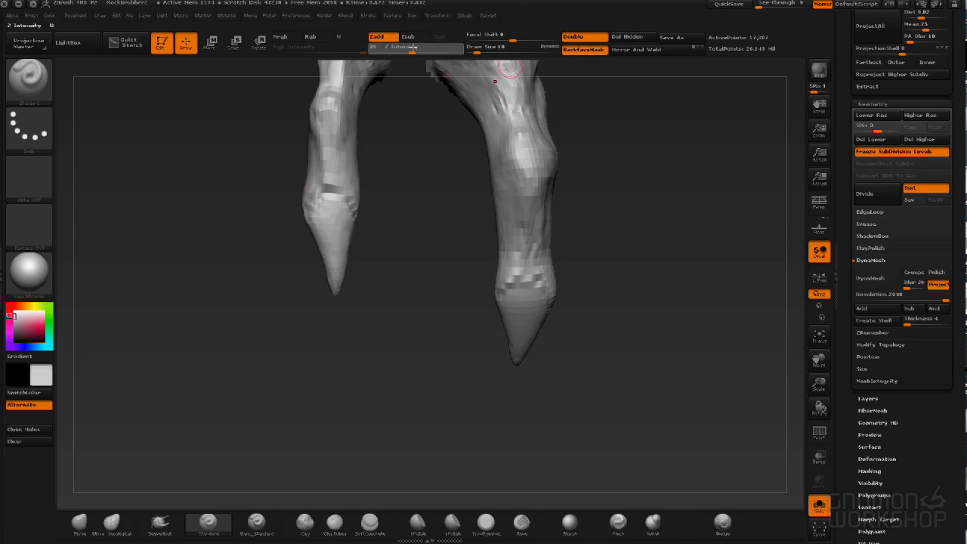
mouse_move(600, 402)
mouse_down()
mouse_move(263, 343)
mouse_move(544, 205)
mouse_move(415, 287)
mouse_move(533, 349)
mouse_up()
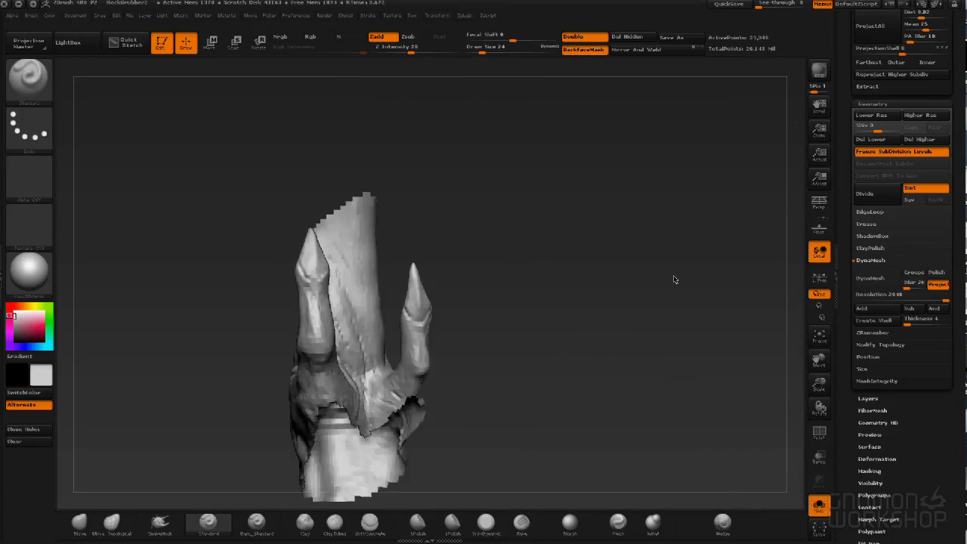
mouse_move(676, 276)
mouse_down()
mouse_move(309, 261)
mouse_move(411, 168)
mouse_move(581, 353)
mouse_up()
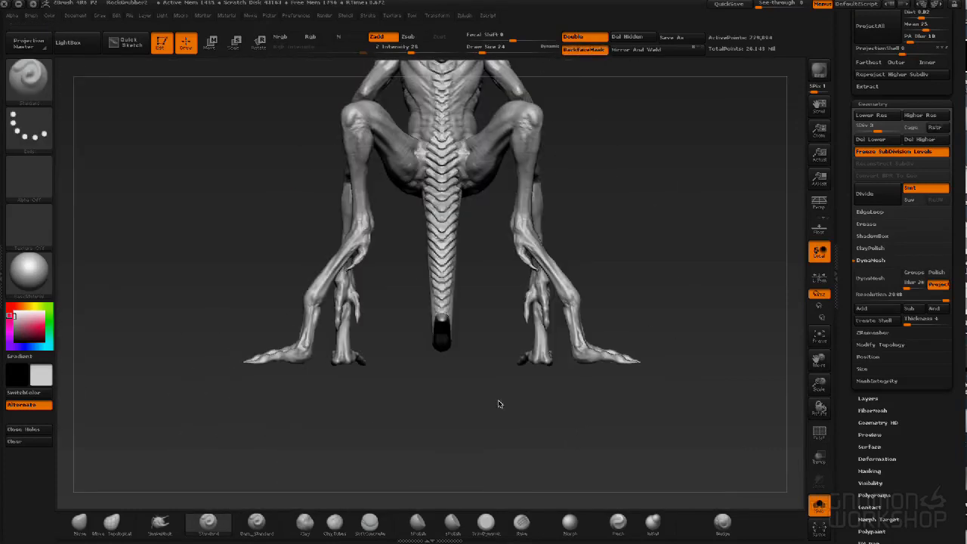
key(ctrl+s)
Isolate the tail and work along its length with the Standard brush, going up to subdivision level 3.
mouse_move(508, 187)
ctrl+shift+mouse_down()
mouse_move(451, 480)
mouse_move(423, 191)
ctrl+shift+mouse_up()
key(ctrl+d)
drag(608, 173, 84, 317)
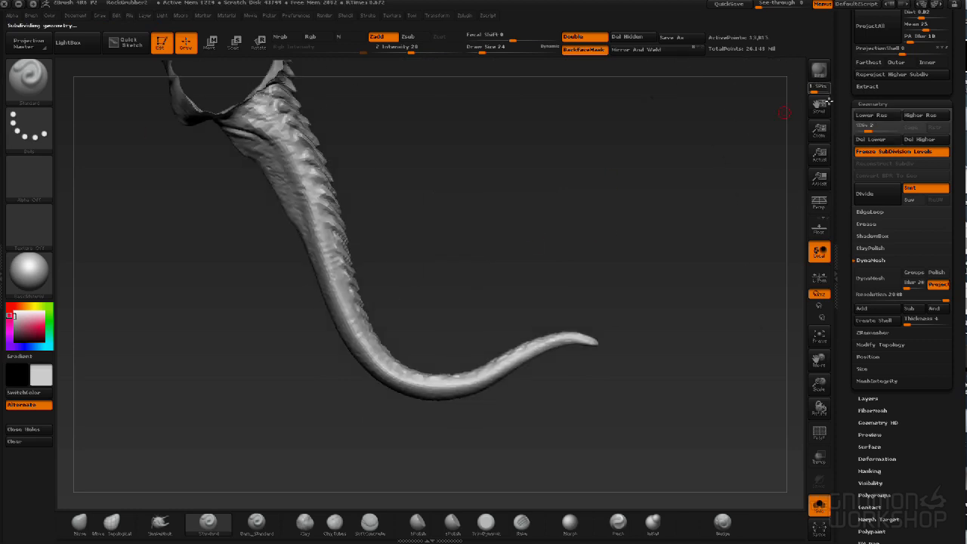
drag(276, 150, 608, 277)
key(f)
drag(335, 352, 643, 417)
key(d)
drag(445, 218, 385, 178)
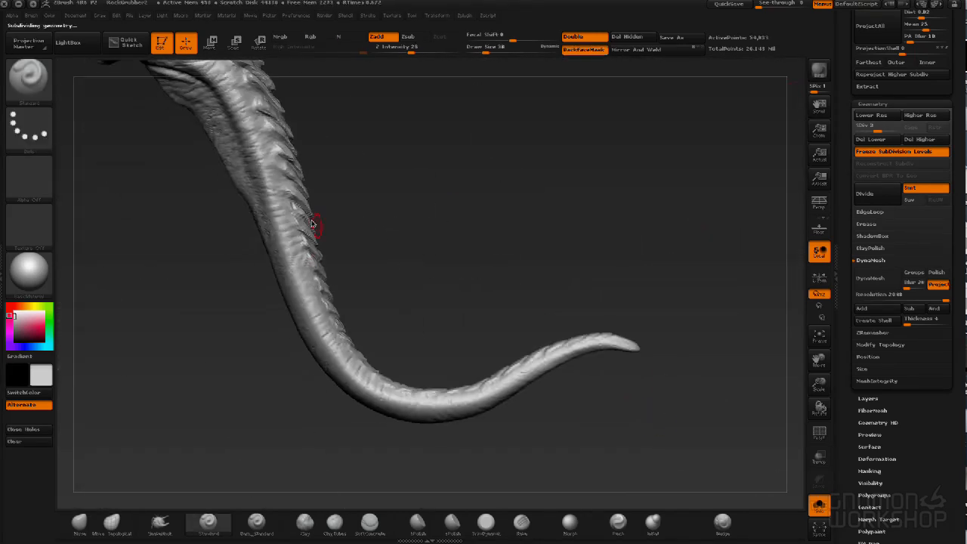
Build up folds along the tail's side and curve with the Standard brush at draw size 30, undoing one stroke.
drag(404, 393, 528, 377)
key(ctrl+z)
mouse_move(432, 397)
mouse_down()
mouse_move(487, 395)
mouse_move(597, 346)
mouse_up()
mouse_move(711, 288)
mouse_down()
mouse_move(723, 440)
mouse_move(711, 287)
mouse_up()
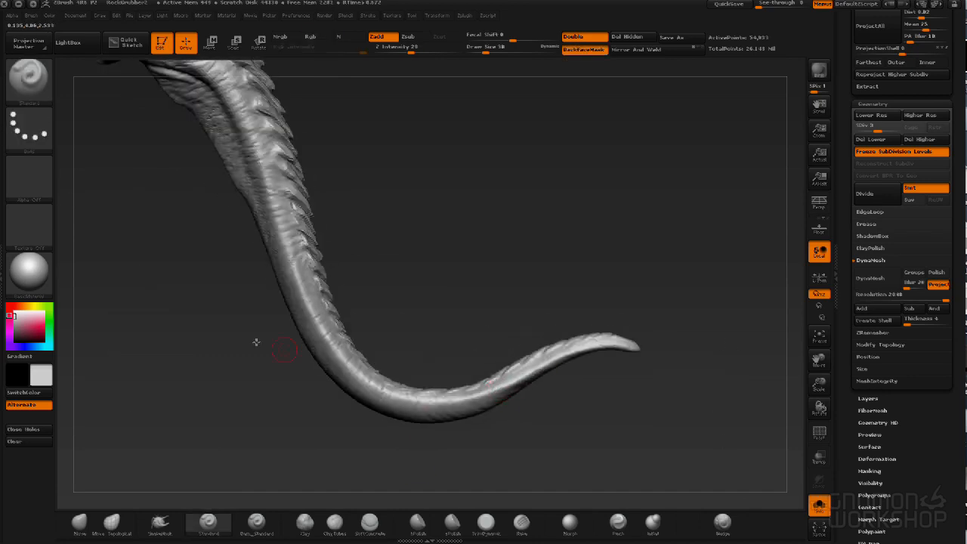
drag(420, 439, 430, 483)
drag(495, 469, 484, 363)
drag(452, 308, 346, 274)
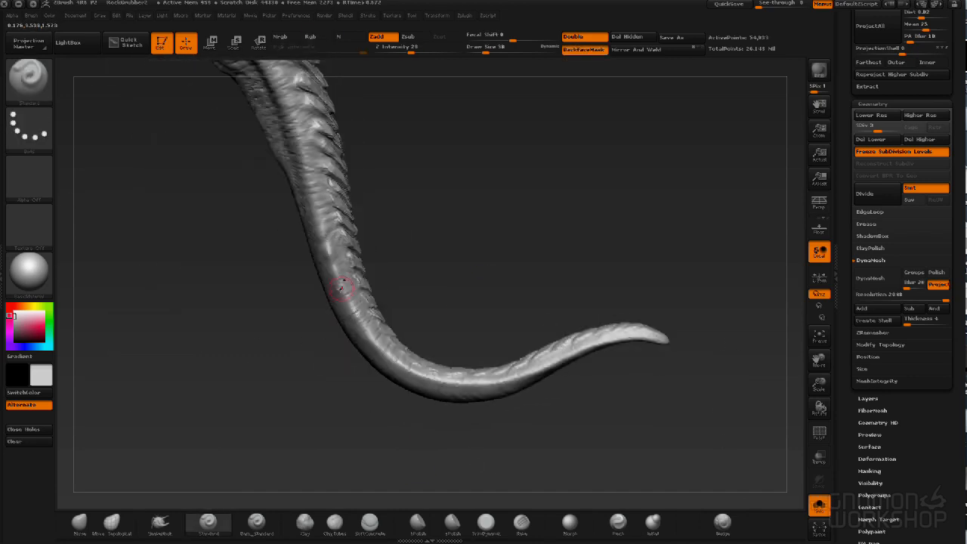
drag(557, 426, 308, 167)
drag(266, 116, 186, 190)
Go up to subdivision level 4 and sculpt wrinkles around the tail base and pelvis with the Standard brush's FreeHand stroke.
key(d)
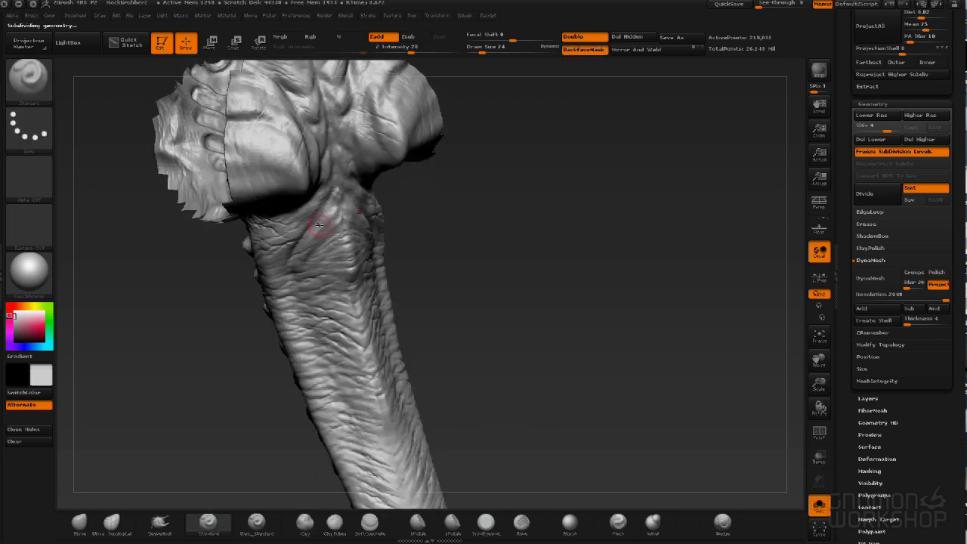
mouse_move(244, 236)
mouse_down()
mouse_move(529, 184)
mouse_move(433, 262)
mouse_move(371, 166)
mouse_move(454, 227)
mouse_move(388, 249)
mouse_move(402, 250)
mouse_move(311, 224)
mouse_move(322, 236)
mouse_up()
key(space)
right_drag(288, 187, 295, 189)
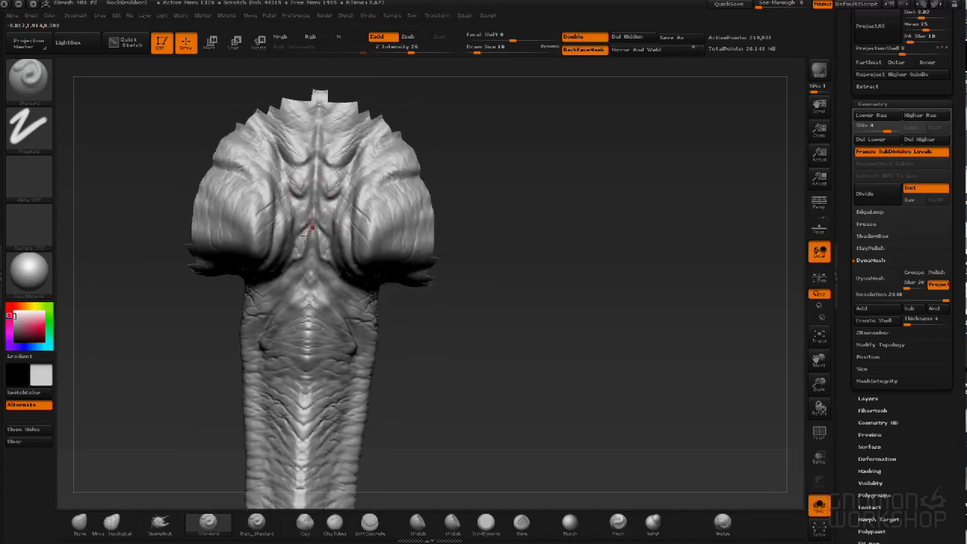
drag(481, 293, 492, 378)
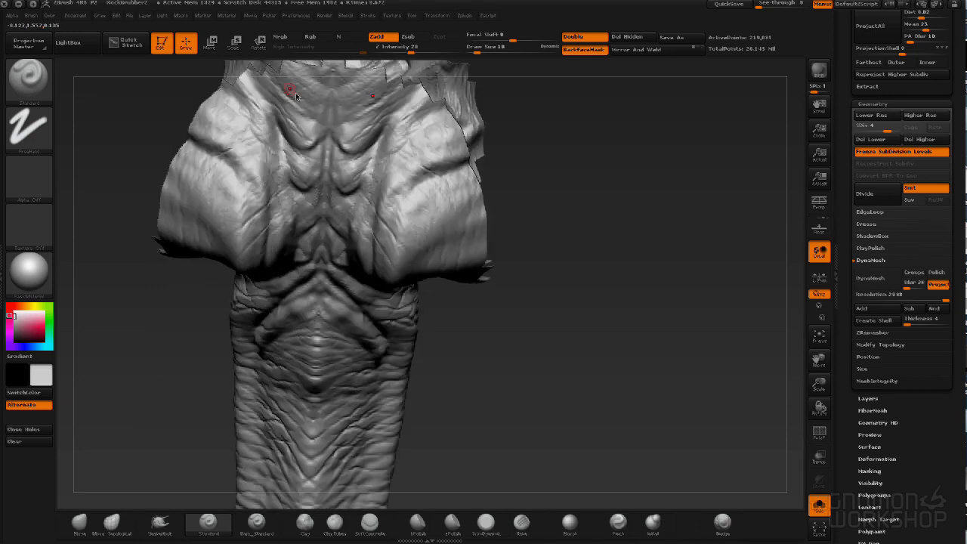
mouse_move(559, 290)
mouse_down()
mouse_move(568, 302)
mouse_move(567, 279)
mouse_up()
Isolate the torso and refine the folds over its ribs and flank with the Standard brush at subdivision level 4.
ctrl+shift+click(570, 304)
drag(425, 248, 453, 245)
alt+drag(464, 305, 485, 389)
ctrl+shift+click(393, 241)
alt+drag(512, 272, 514, 341)
mouse_move(119, 332)
mouse_down()
mouse_move(160, 321)
mouse_move(130, 345)
mouse_up()
drag(384, 267, 424, 257)
drag(336, 386, 470, 240)
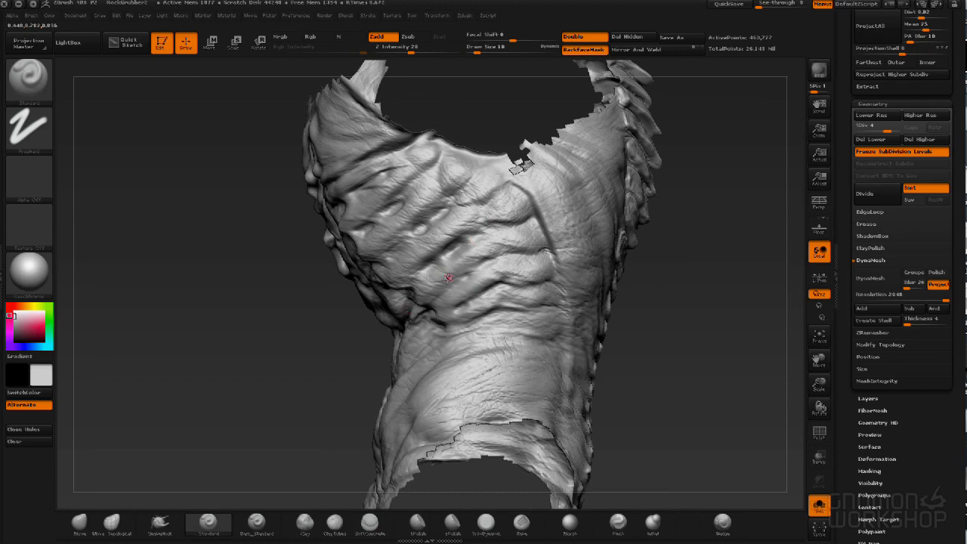
Roughen the torso's flank and waist with the SoftConcrete brush's cracked alpha and quick-save the project.
click(370, 523)
drag(332, 411, 366, 408)
drag(406, 213, 525, 243)
mouse_move(557, 348)
mouse_down()
mouse_move(718, 294)
mouse_move(601, 243)
mouse_up()
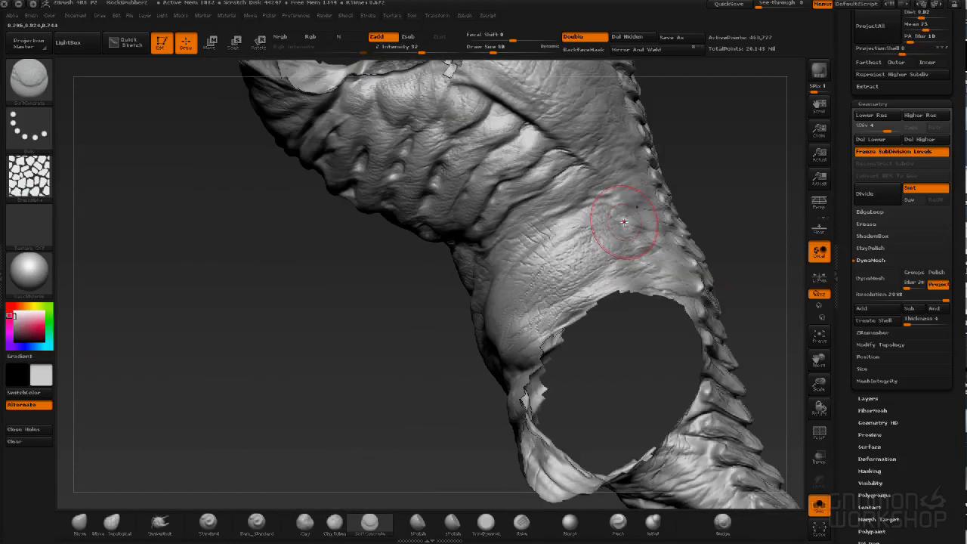
drag(360, 324, 505, 71)
key(9)
Set the Standard brush to the streaked alpha at Z Intensity 12 and stroke wrinkles over the leg at subdivision level 5.
mouse_move(673, 83)
mouse_down()
mouse_move(227, 209)
mouse_move(260, 254)
mouse_up()
mouse_move(539, 439)
mouse_down()
mouse_move(470, 376)
mouse_move(151, 168)
mouse_up()
mouse_move(303, 302)
mouse_down()
mouse_move(393, 400)
mouse_move(544, 443)
mouse_move(529, 363)
mouse_up()
shift+drag(446, 281, 535, 236)
click(35, 169)
drag(411, 52, 403, 52)
drag(483, 393, 503, 389)
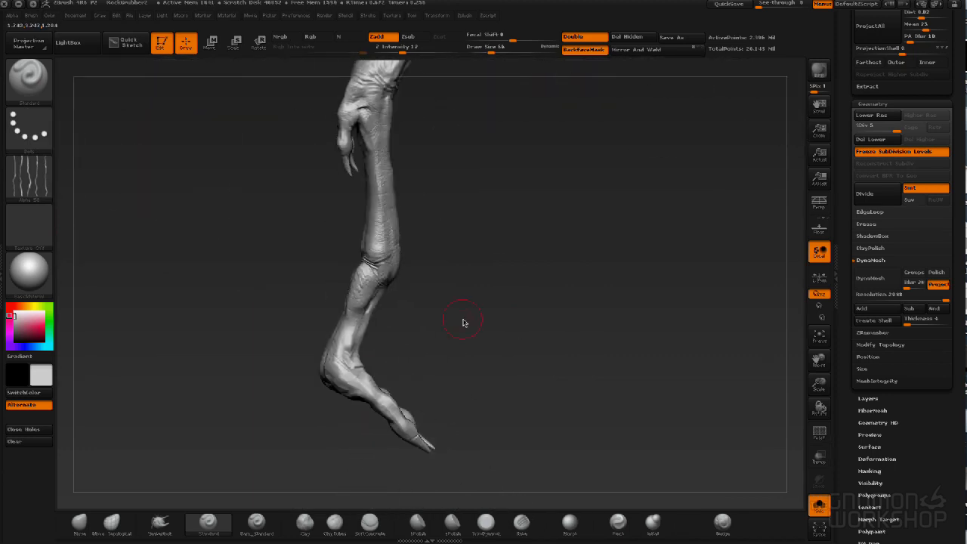
drag(464, 319, 579, 315)
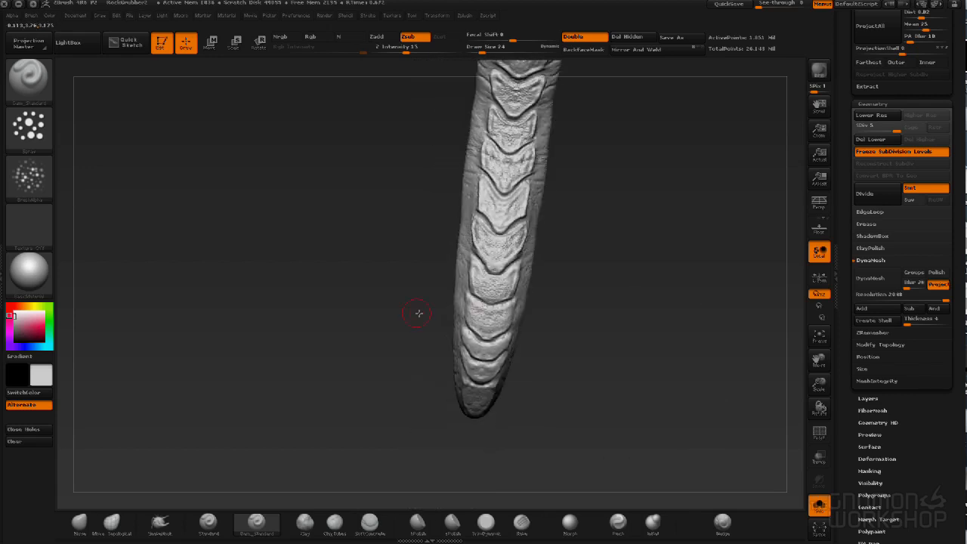
Undo the last two speckled bump strokes on the head.
drag(703, 391, 568, 397)
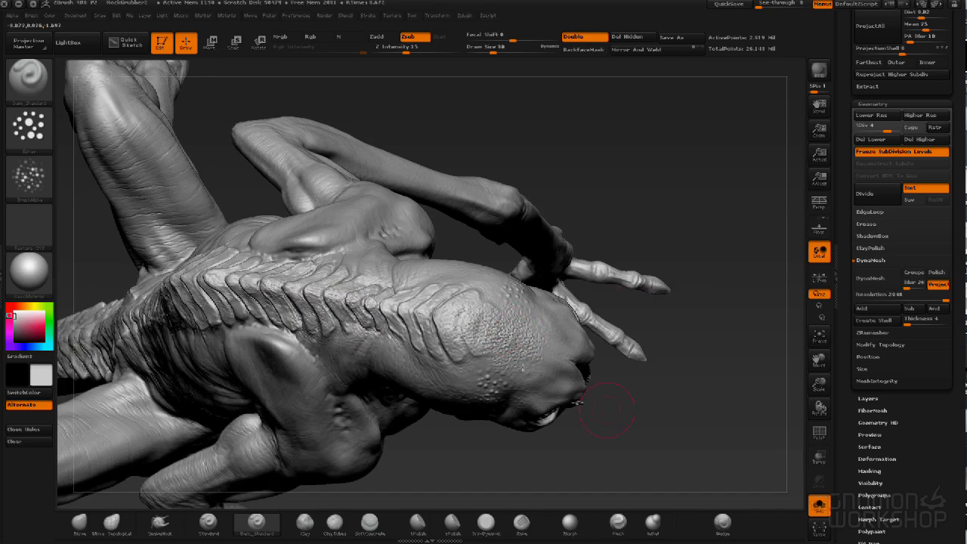
key(ctrl+z)
key(ctrl+z)
mouse_move(662, 457)
mouse_down()
mouse_move(643, 393)
mouse_move(681, 252)
mouse_move(614, 180)
mouse_move(557, 171)
mouse_up()
Set the Dam_Standard brush to the Dots stroke with a soft round alpha.
click(29, 128)
click(89, 137)
click(29, 178)
click(90, 185)
mouse_move(548, 234)
mouse_down()
mouse_move(453, 301)
mouse_move(663, 290)
mouse_up()
alt+drag(285, 271, 378, 241)
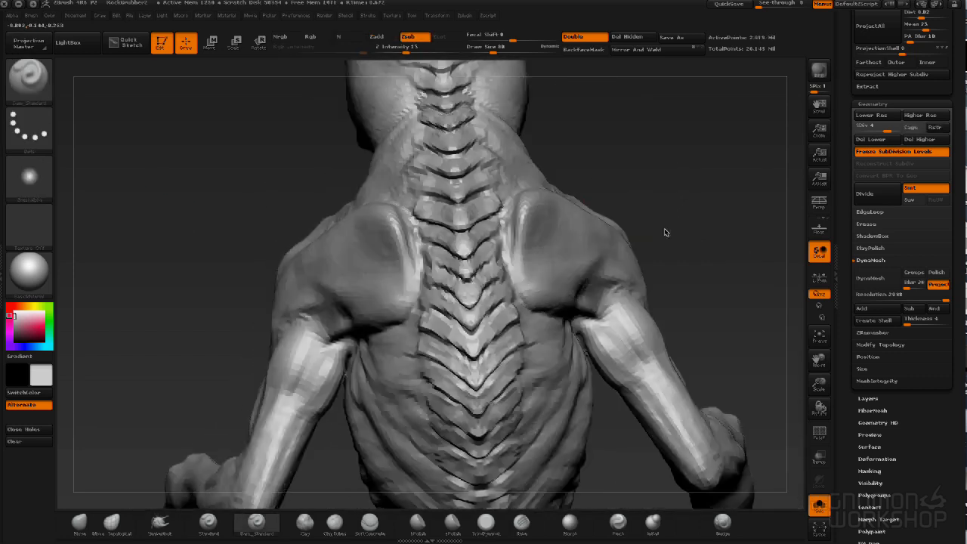
Stroke streaked wrinkles over the shoulder blades and upper back with the Standard brush at Z Intensity 12, subdivision level 4.
click(208, 521)
key(b)
key(Escape)
drag(179, 290, 172, 314)
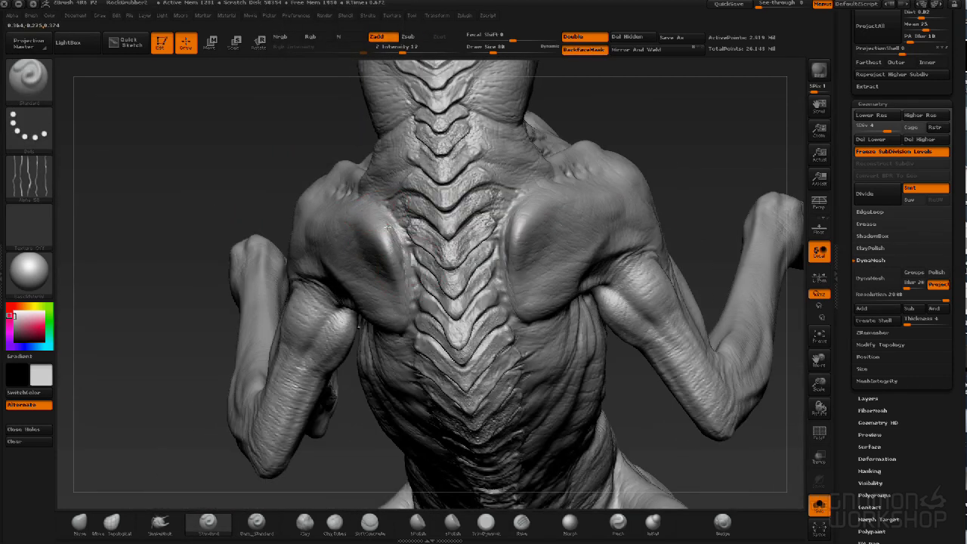
drag(197, 155, 379, 230)
drag(677, 241, 533, 223)
drag(632, 470, 527, 276)
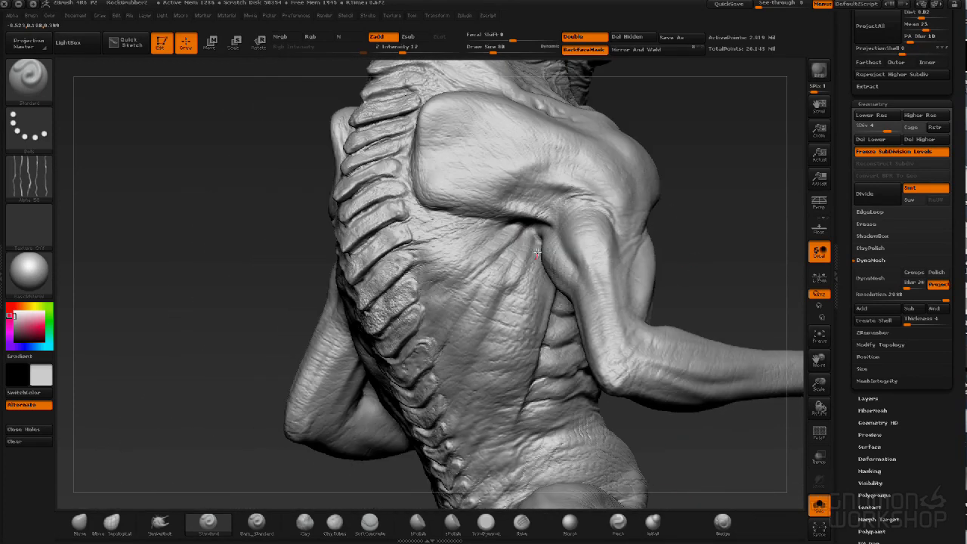
Isolate the torso and stroke streaked wrinkles over the ribs and abdomen with a larger Standard brush.
alt+drag(703, 250, 550, 319)
ctrl+shift+drag(408, 105, 550, 227)
drag(756, 287, 675, 267)
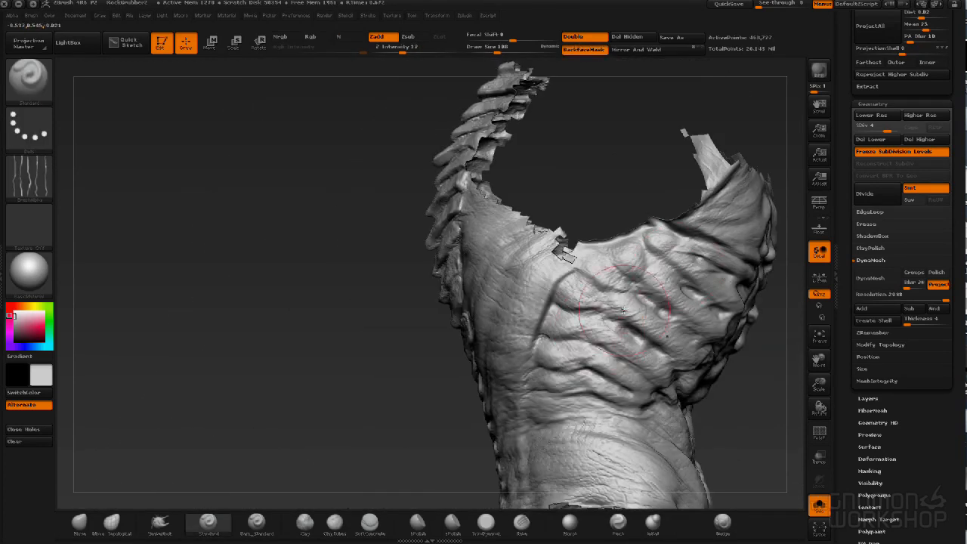
drag(771, 303, 662, 347)
drag(739, 271, 352, 266)
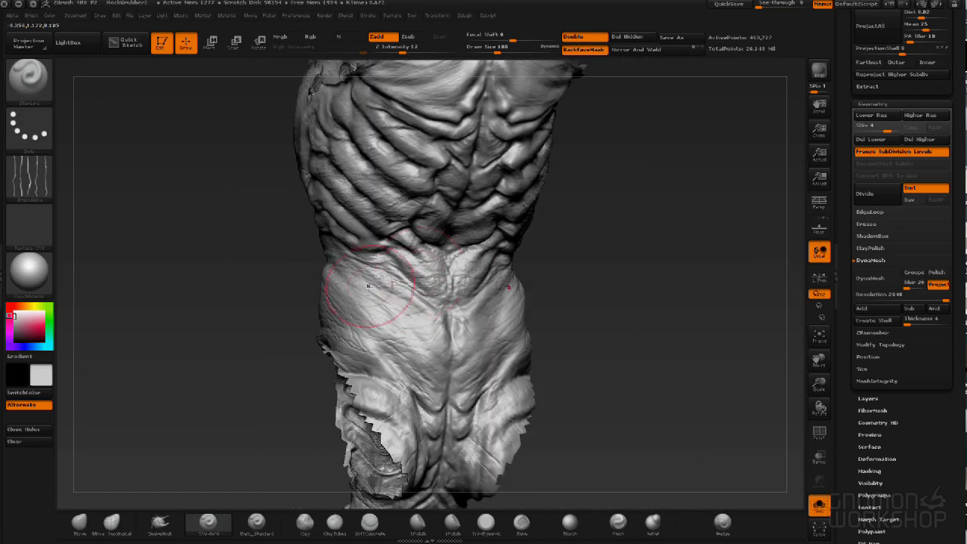
Stroke streaked wrinkles across the lower abdomen and flank with the large Standard brush.
drag(423, 283, 321, 283)
drag(665, 378, 544, 411)
Carve fine creases into the torso with a small Dam_Standard brush at Z Intensity 29.
click(256, 522)
mouse_move(227, 287)
mouse_down()
mouse_move(303, 262)
mouse_move(287, 253)
mouse_up()
click(420, 48)
drag(726, 257, 660, 251)
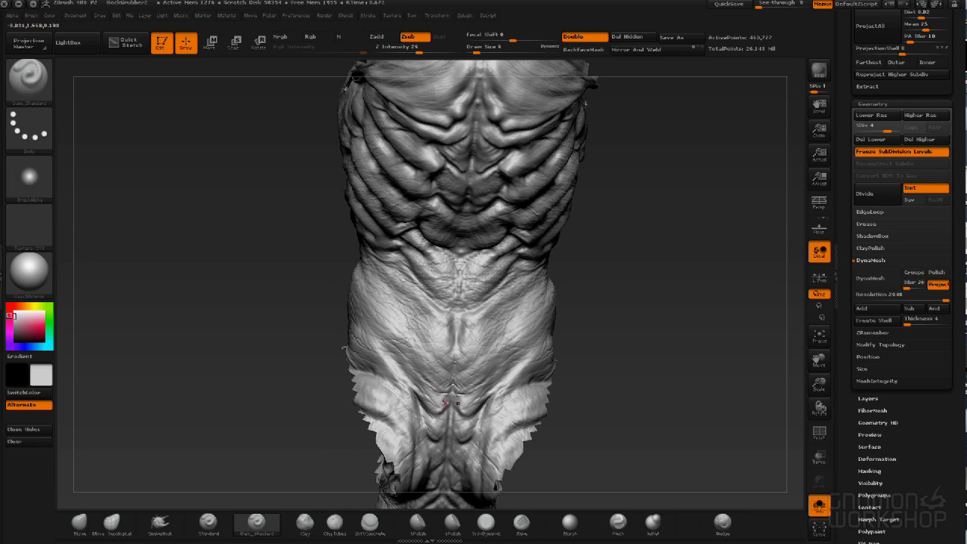
Change the Dam_Standard brush to another soft round alpha and carve fine creases around the groin and pelvic folds.
alt+drag(710, 442, 629, 309)
click(28, 178)
click(380, 299)
mouse_move(673, 357)
mouse_down()
mouse_move(656, 361)
mouse_move(665, 415)
mouse_up()
alt+drag(595, 366, 590, 316)
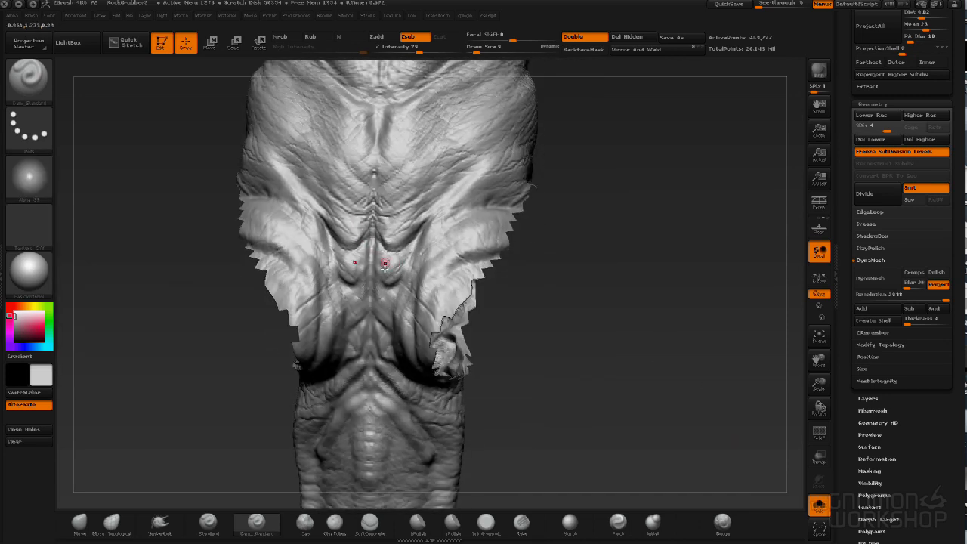
drag(604, 260, 624, 256)
drag(430, 219, 449, 202)
drag(554, 253, 618, 265)
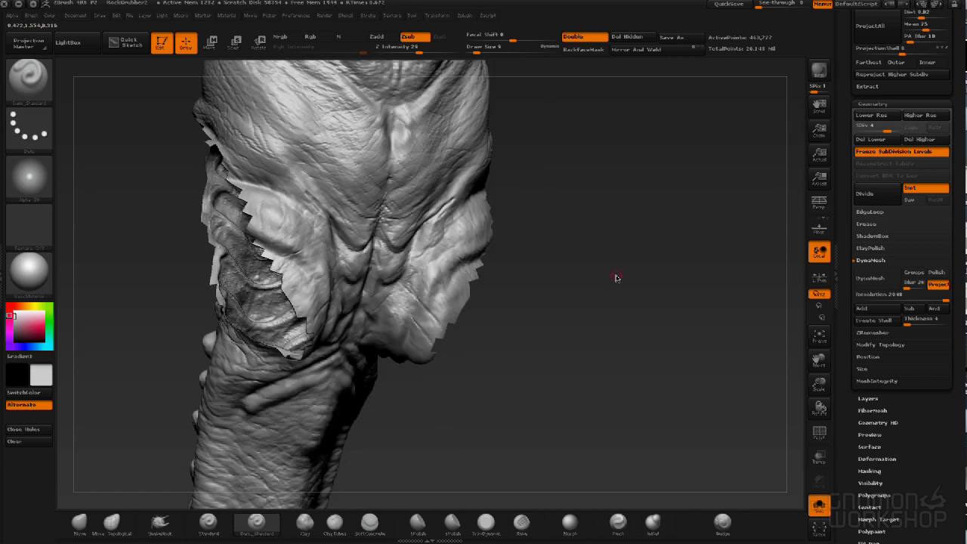
Undo the last Dam_Standard stroke on the pelvic area.
key(ctrl+z)
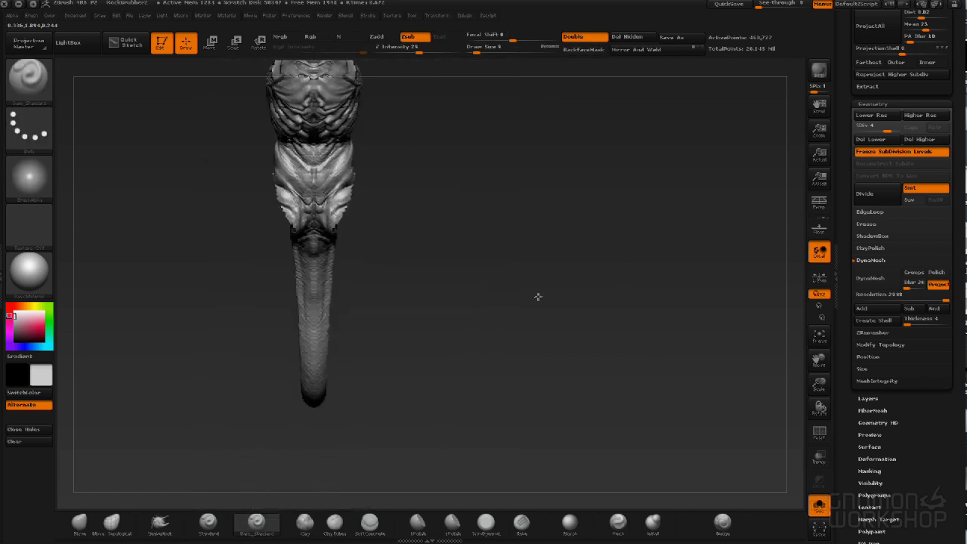
drag(536, 296, 503, 297)
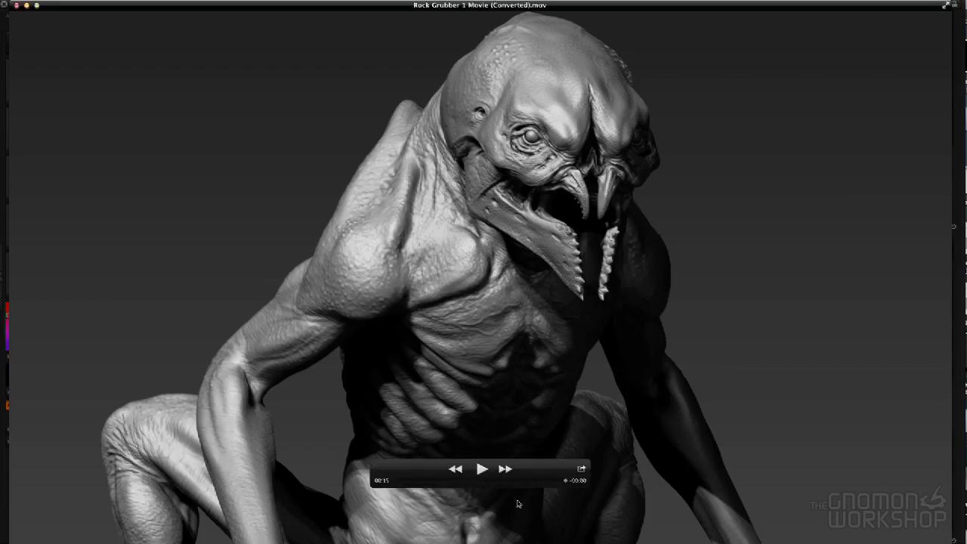
Play the Rock Grubber 1 Movie (Converted).mov clip in the video player to review the finished creature.
click(481, 470)
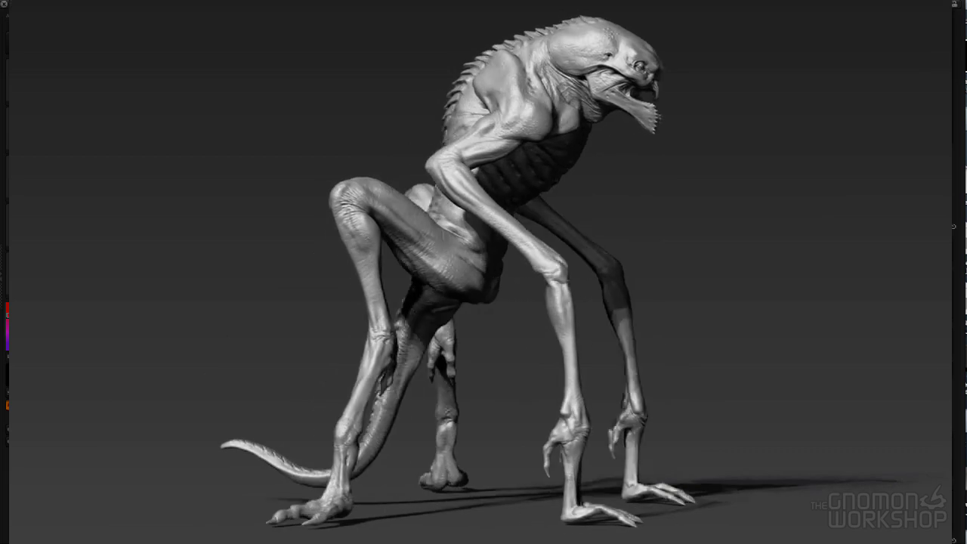